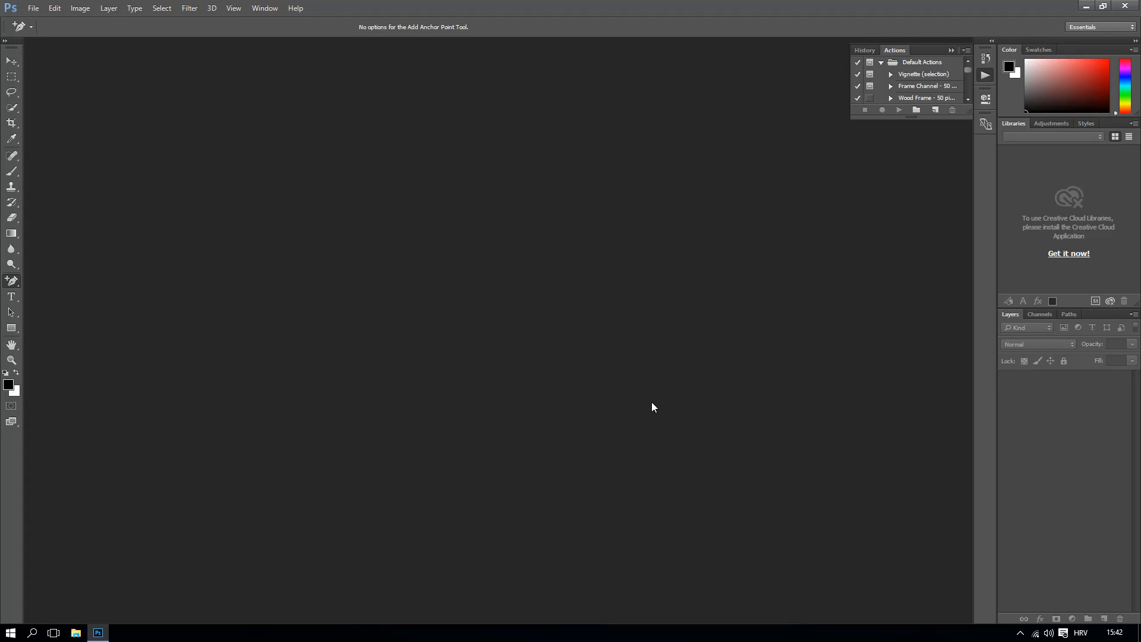
- Start a new document from the File menu to reach the New document settings
{"action": "left_click", "coordinate": [35, 10]}
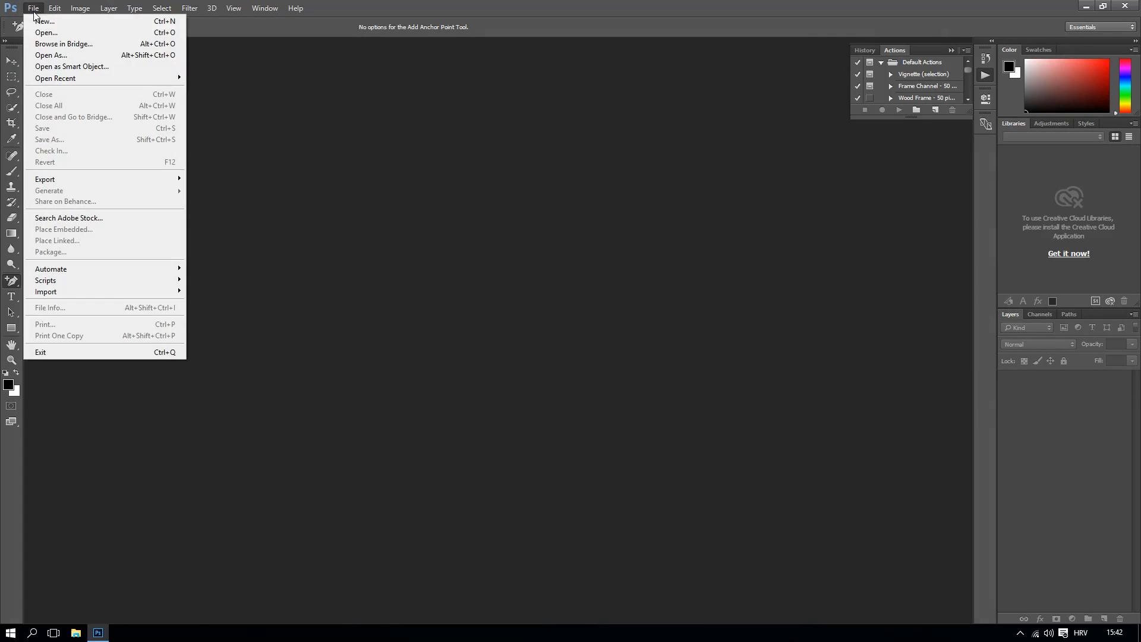
{"action": "left_click", "coordinate": [37, 22]}
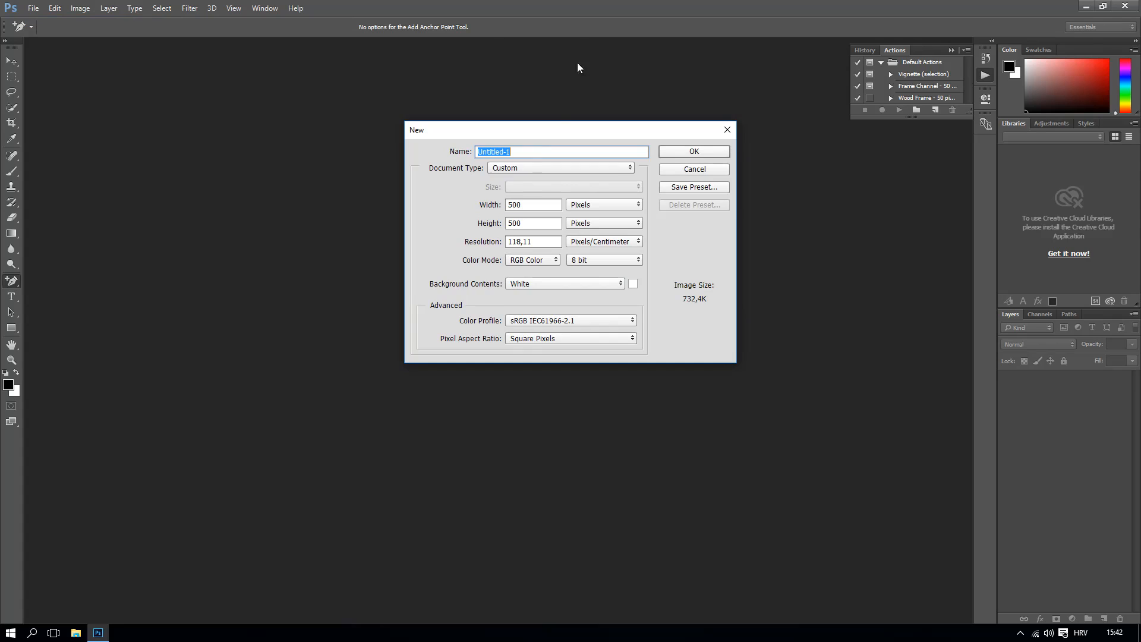
- Create a 1000 × 1000 pixel white canvas
{"action": "left_click", "coordinate": [528, 205]}
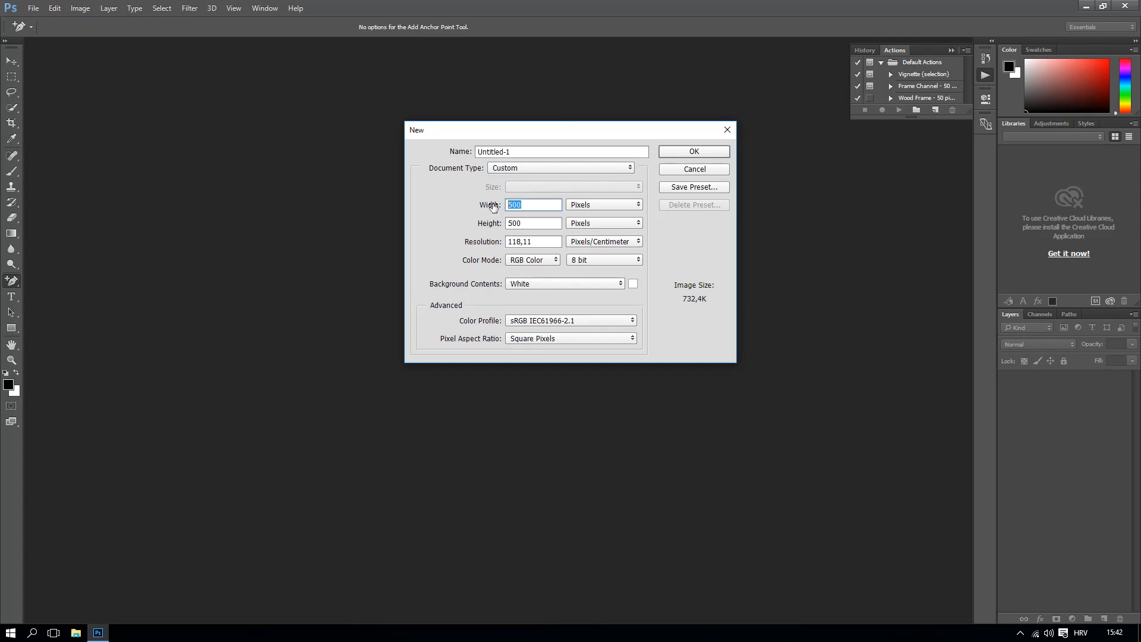
{"action": "left_click_drag", "start_coordinate": [518, 133], "coordinate": [497, 146]}
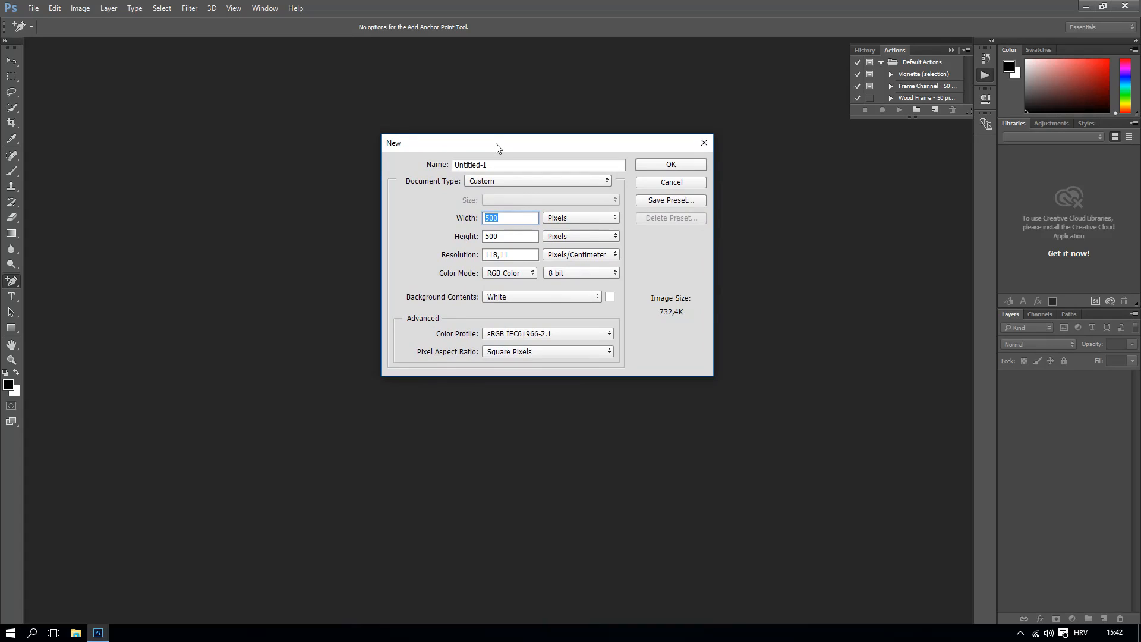
{"action": "type", "text": "1000"}
{"action": "double_click", "coordinate": [521, 237]}
{"action": "type", "text": "1000"}
{"action": "key", "text": "Return"}
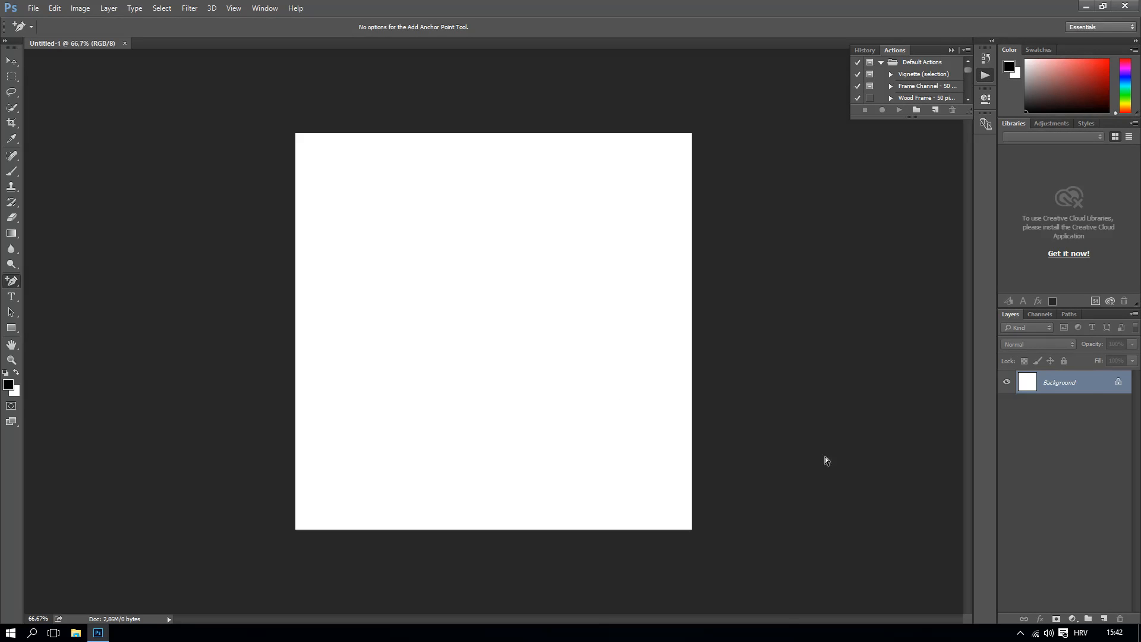
- Convert the locked Background into an editable Layer 0
{"action": "double_click", "coordinate": [1097, 382]}
{"action": "key", "text": "Return"}
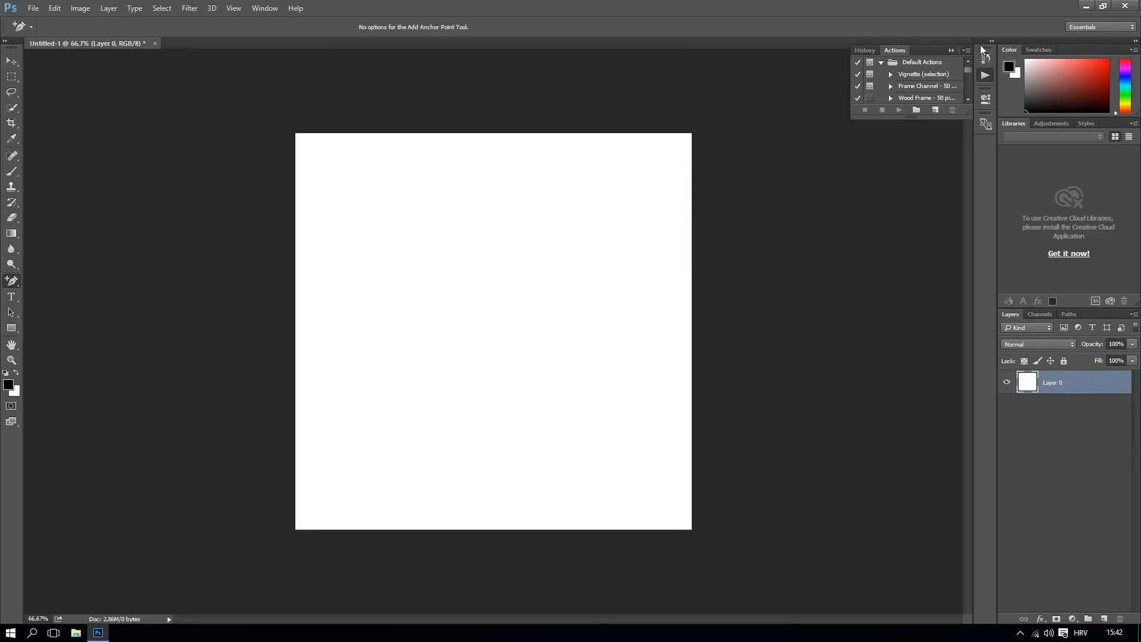
{"action": "left_click", "coordinate": [957, 51]}
{"action": "left_click", "coordinate": [11, 633]}
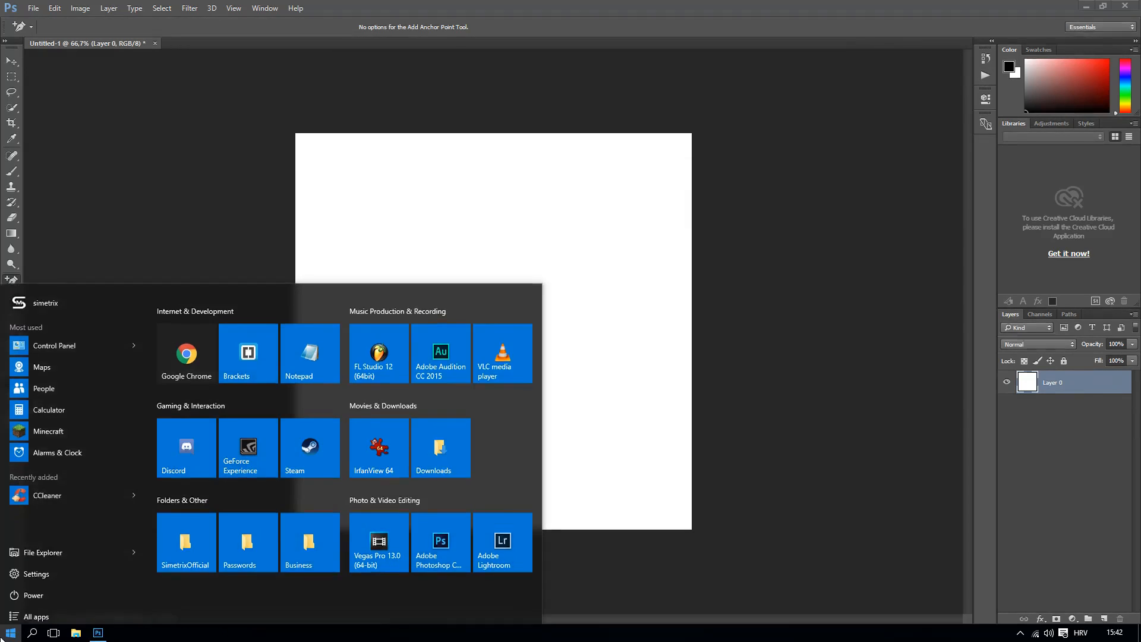
- Launch Chrome, go to pexels.com and search its free photos
{"action": "left_click", "coordinate": [173, 362]}
{"action": "type", "text": "pe"}
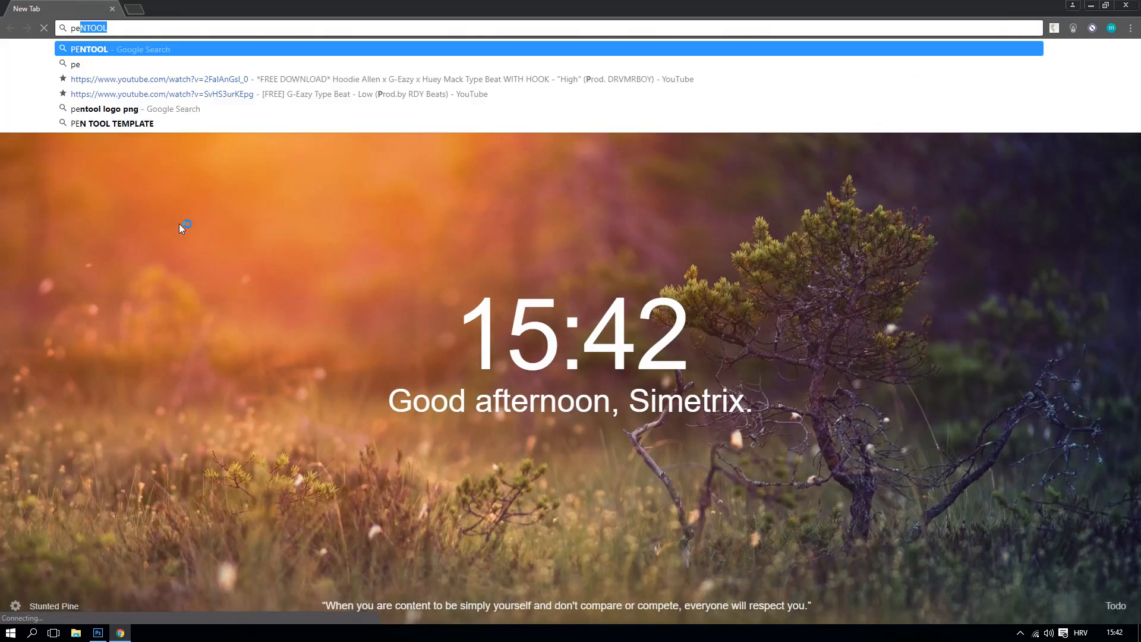
{"action": "type", "text": "xels"}
{"action": "key", "text": "Return"}
{"action": "left_click", "coordinate": [209, 187]}
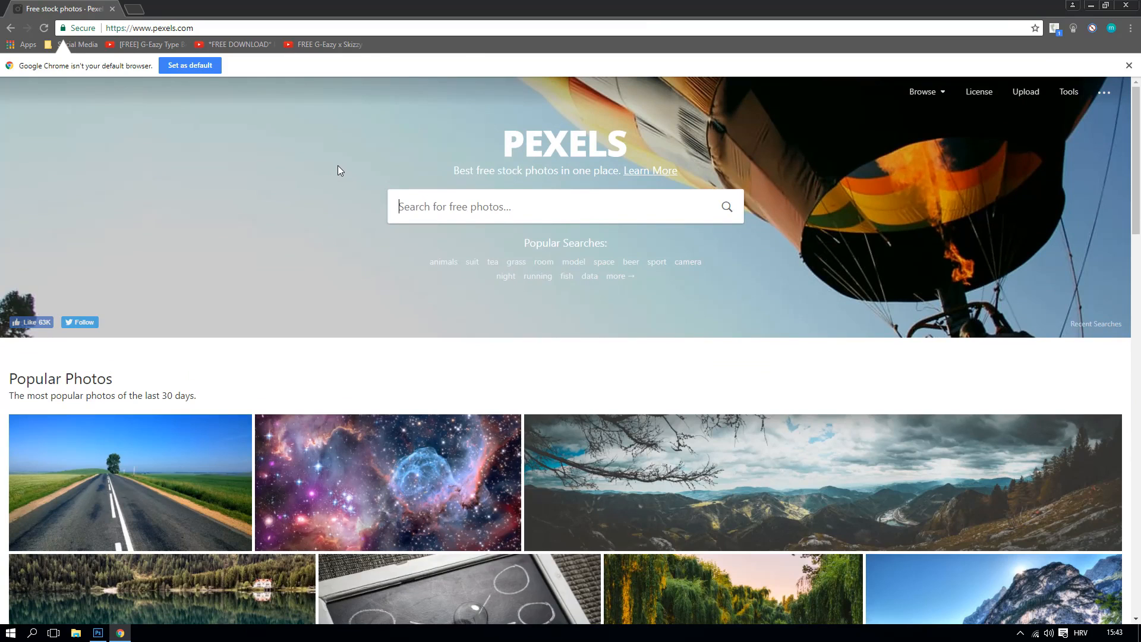
{"action": "scroll", "coordinate": [339, 163], "scroll_direction": "down", "scroll_amount": 3}
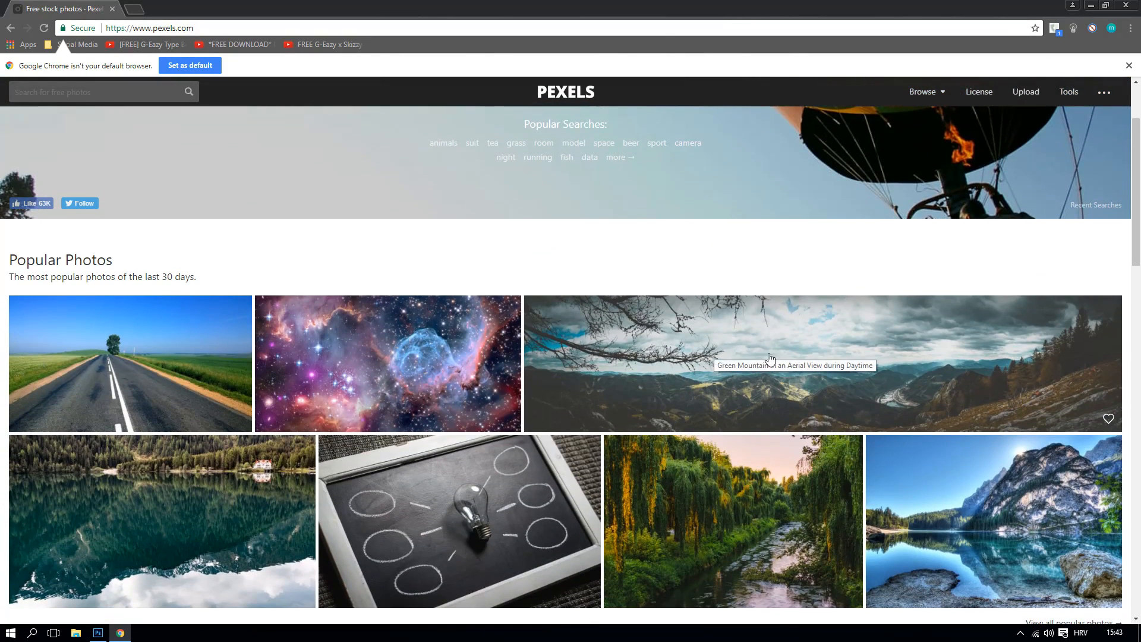
{"action": "scroll", "coordinate": [757, 356], "scroll_direction": "up", "scroll_amount": 3}
{"action": "left_click", "coordinate": [443, 214]}
{"action": "key", "text": "Return"}
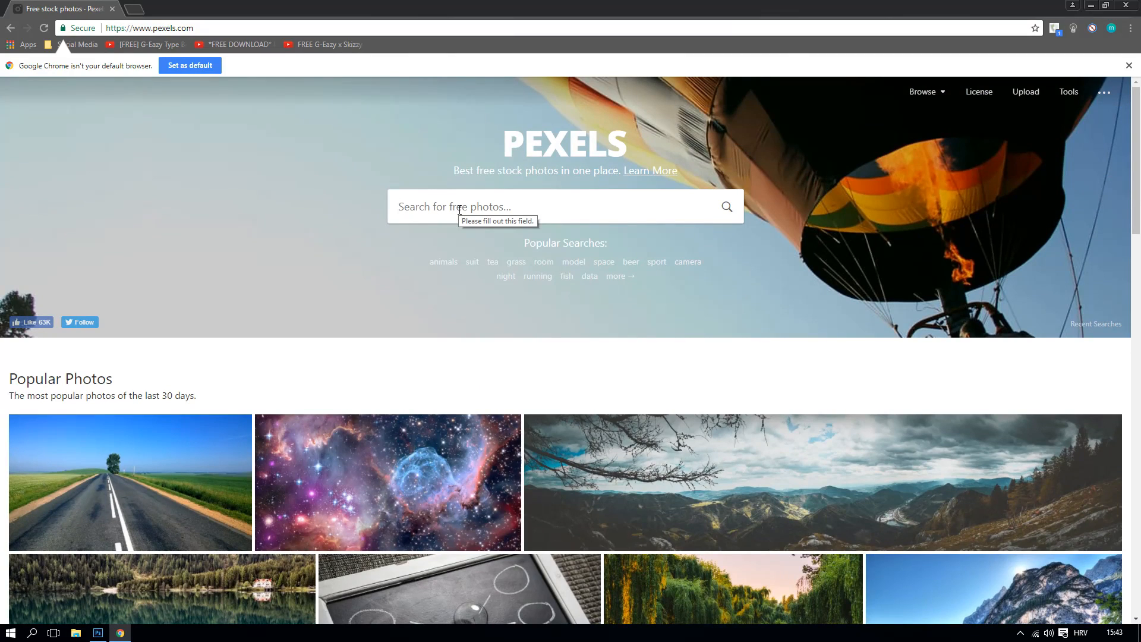
{"action": "scroll", "coordinate": [507, 202], "scroll_direction": "down", "scroll_amount": 2}
{"action": "scroll", "coordinate": [506, 203], "scroll_direction": "down", "scroll_amount": 2}
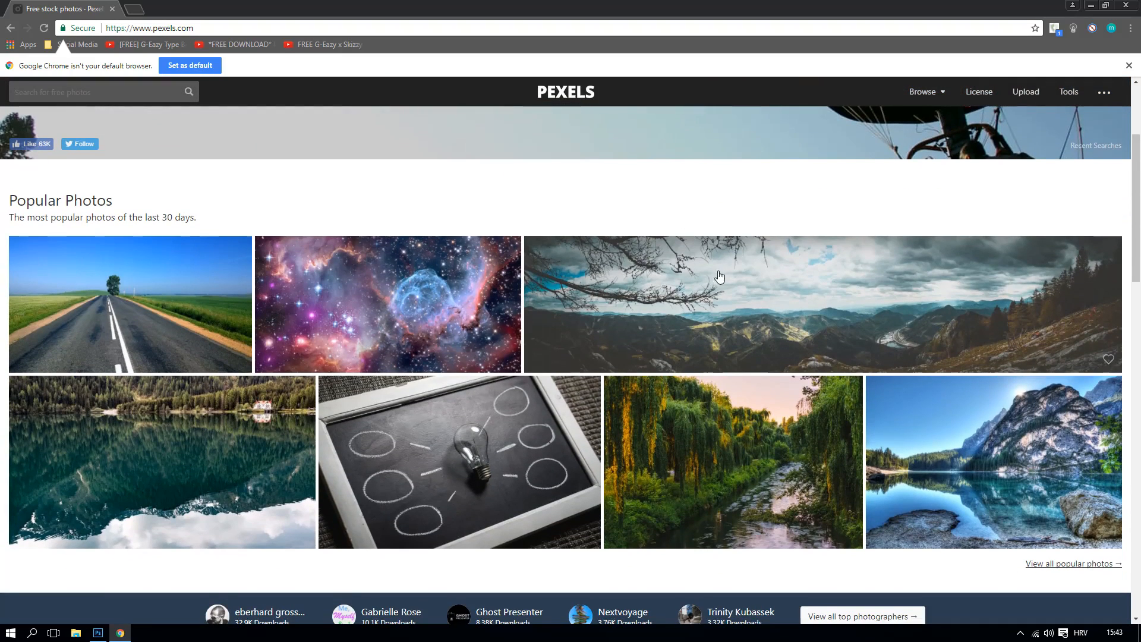
- Open the mountain panorama's page in a new tab and request the free download
{"action": "right_click", "coordinate": [658, 271]}
{"action": "left_click", "coordinate": [668, 282]}
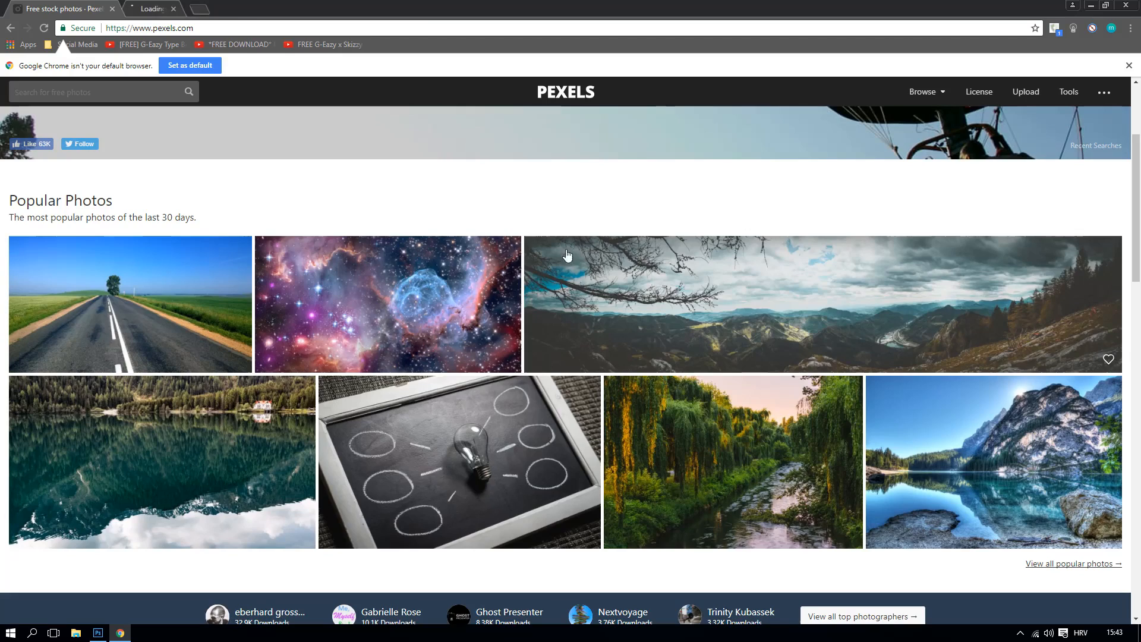
{"action": "left_click", "coordinate": [179, 9]}
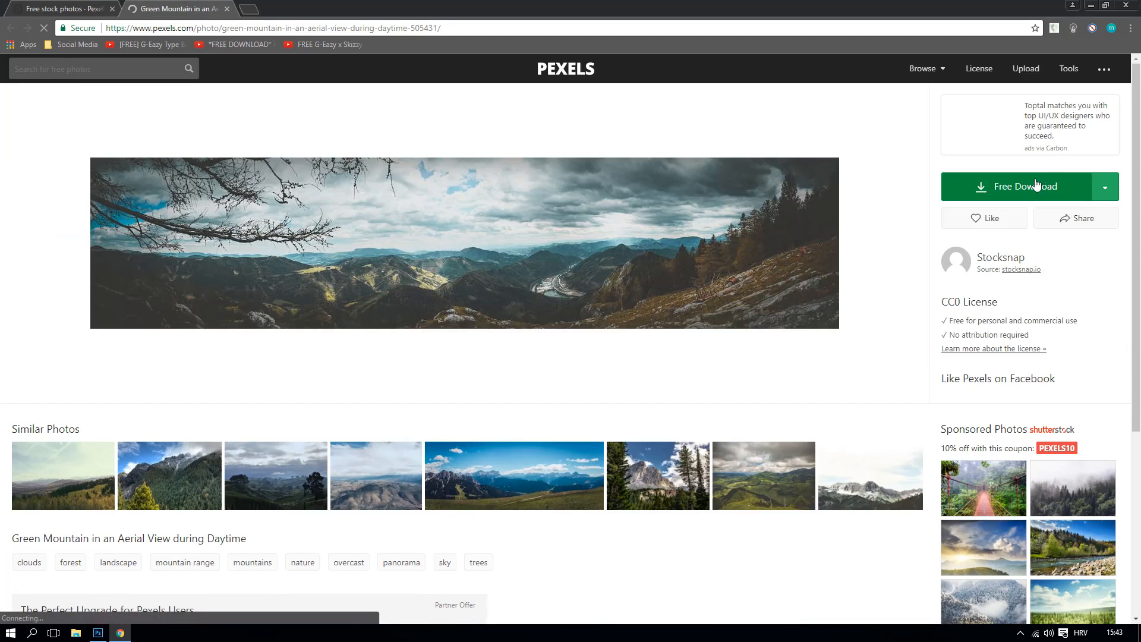
{"action": "left_click", "coordinate": [1026, 185]}
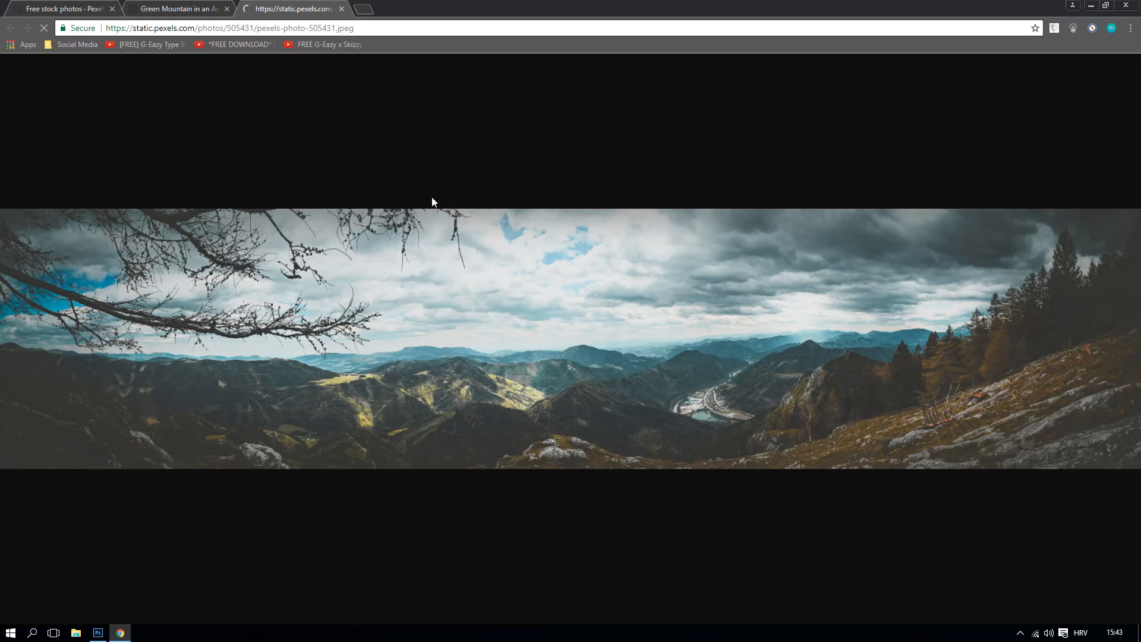
- Save the full-size mountain photo into Downloads
{"action": "right_click", "coordinate": [652, 304]}
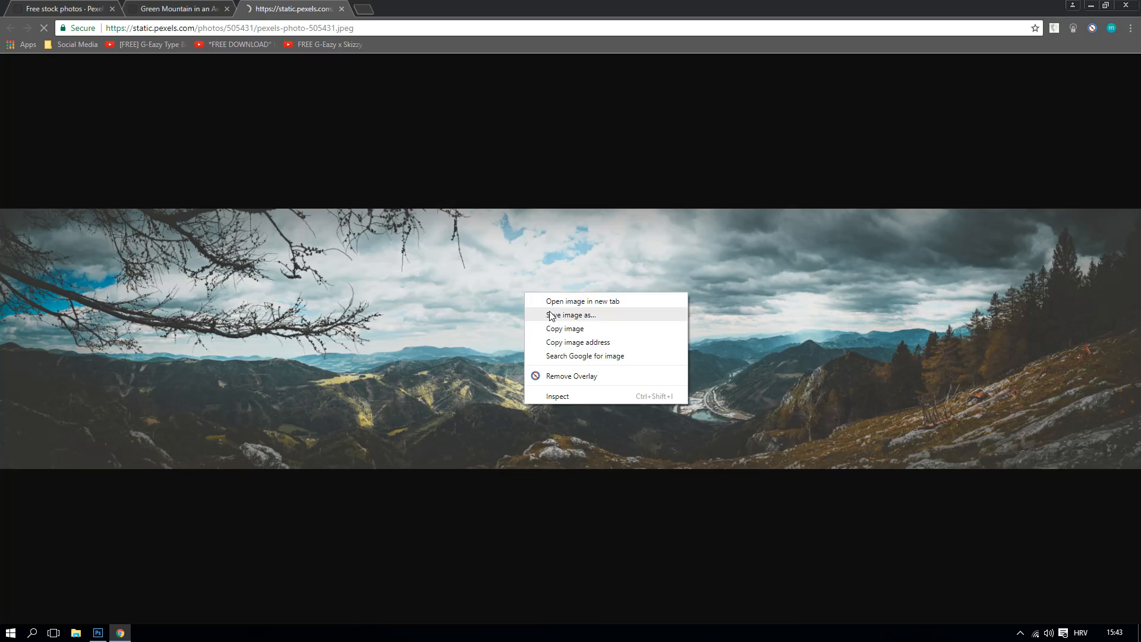
{"action": "left_click", "coordinate": [548, 312]}
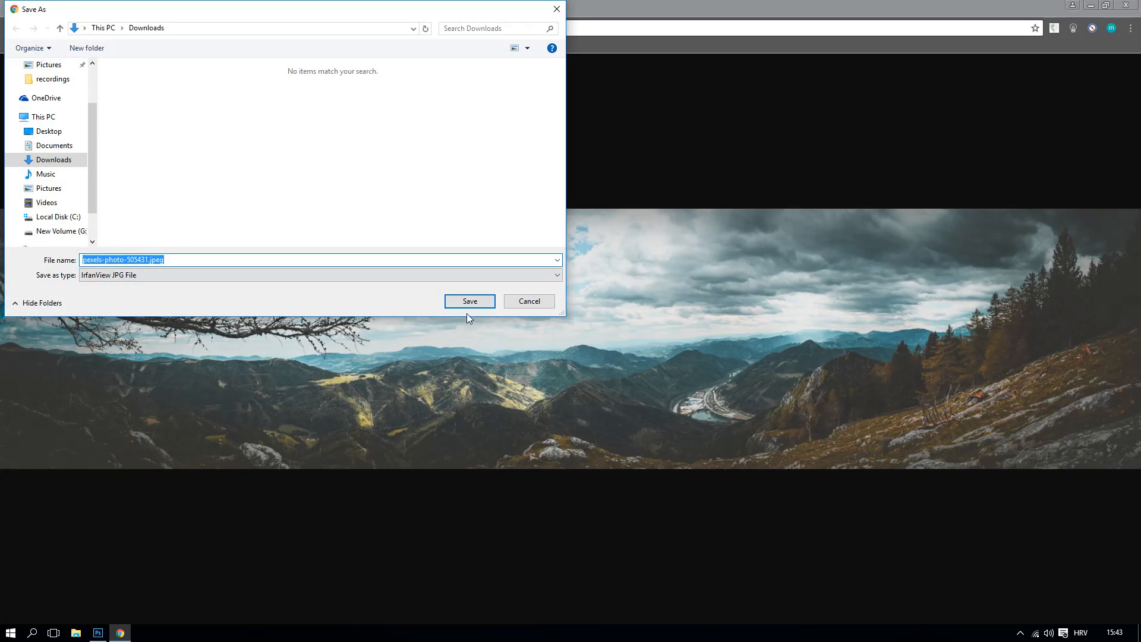
{"action": "left_click", "coordinate": [470, 302]}
- Scale and position the placed mountain photo to fill the canvas with clouds above the ridges, then commit
{"action": "left_click", "coordinate": [98, 633]}
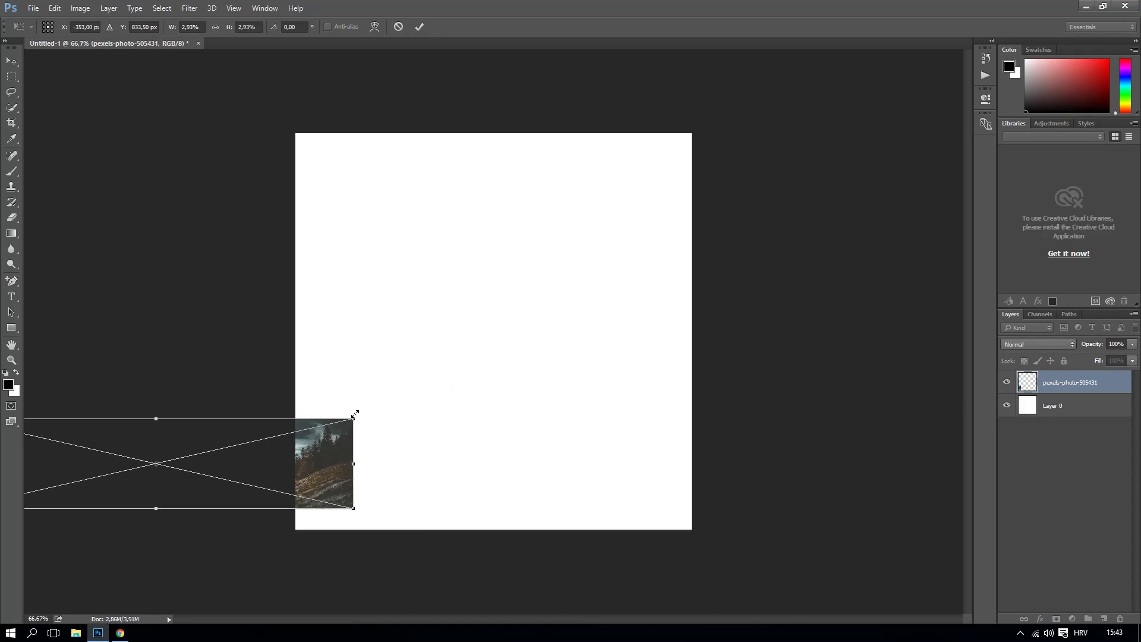
{"action": "left_click_drag", "start_coordinate": [356, 416], "coordinate": [610, 311]}
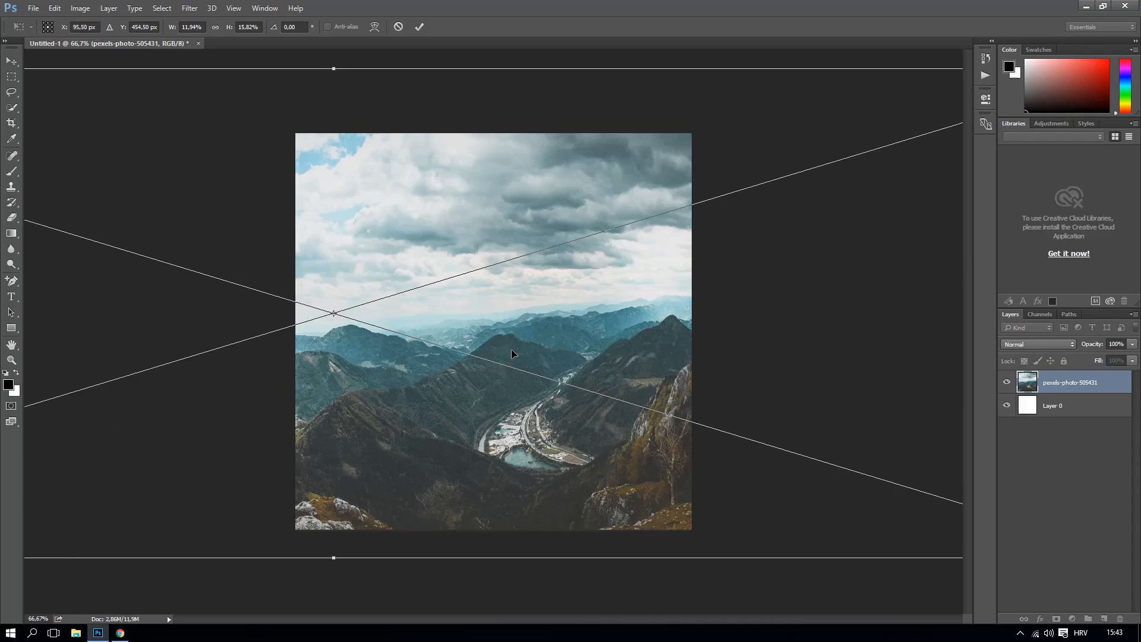
{"action": "mouse_move", "coordinate": [442, 329]}
{"action": "left_mouse_down"}
{"action": "mouse_move", "coordinate": [611, 340]}
{"action": "mouse_move", "coordinate": [405, 332]}
{"action": "mouse_move", "coordinate": [417, 333]}
{"action": "left_mouse_up"}
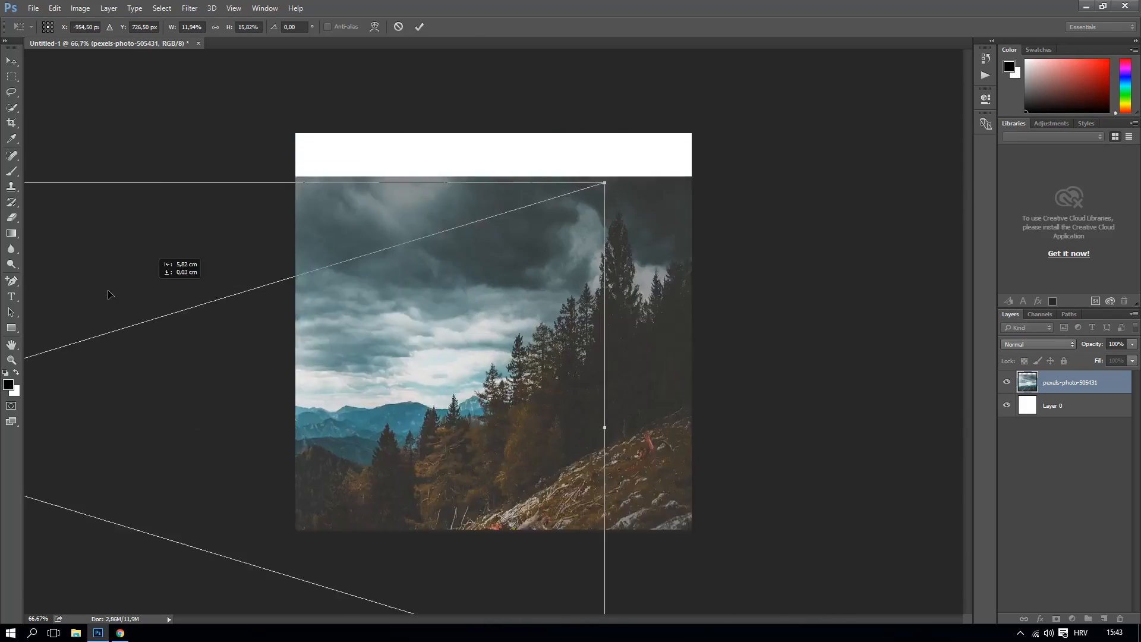
{"action": "mouse_move", "coordinate": [470, 282]}
{"action": "left_mouse_down"}
{"action": "mouse_move", "coordinate": [646, 253]}
{"action": "mouse_move", "coordinate": [481, 255]}
{"action": "mouse_move", "coordinate": [446, 241]}
{"action": "left_mouse_up"}
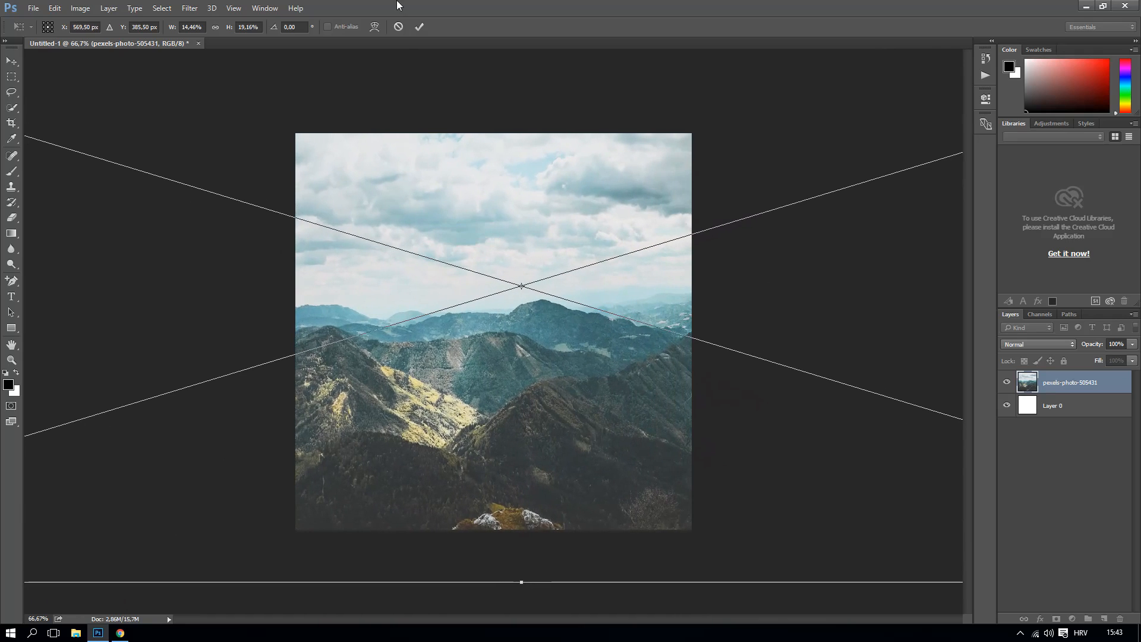
{"action": "key", "text": "Return"}
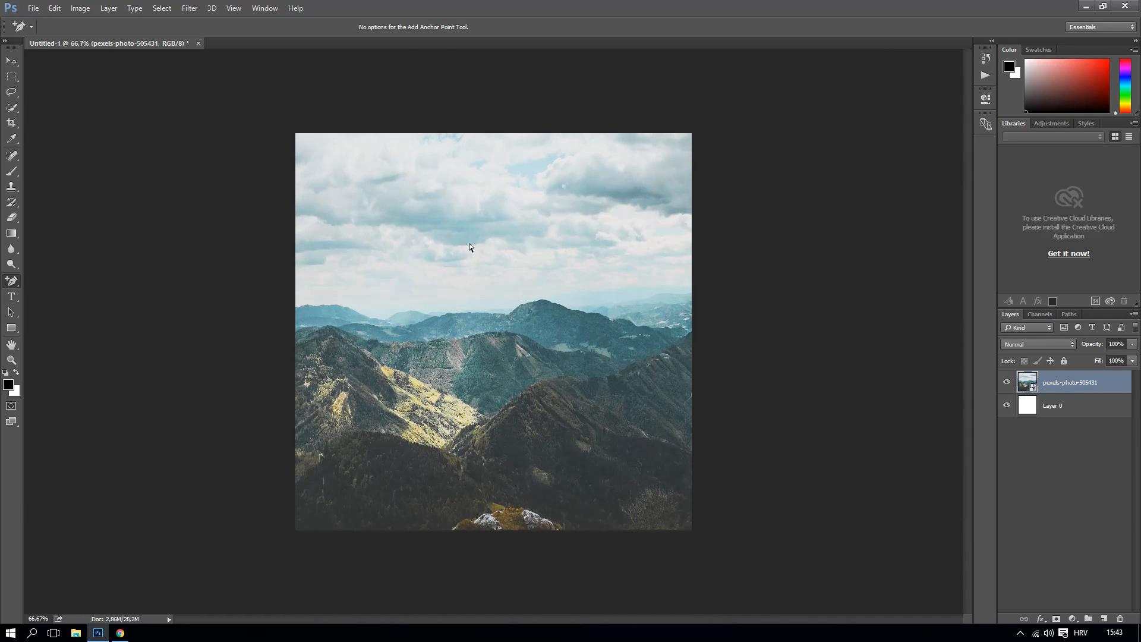
- Search Google Images for 'grunge wallpaper' and preview a grunge texture result
{"action": "left_click", "coordinate": [120, 633]}
{"action": "left_click", "coordinate": [178, 8]}
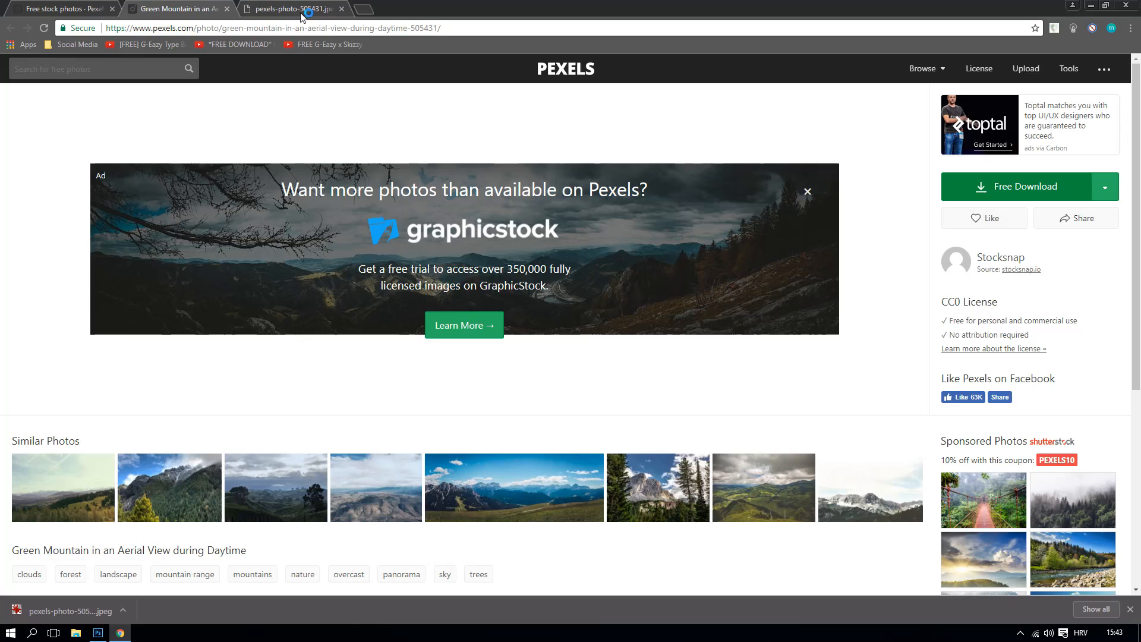
{"action": "left_click", "coordinate": [268, 28]}
{"action": "type", "text": "grunge wal"}
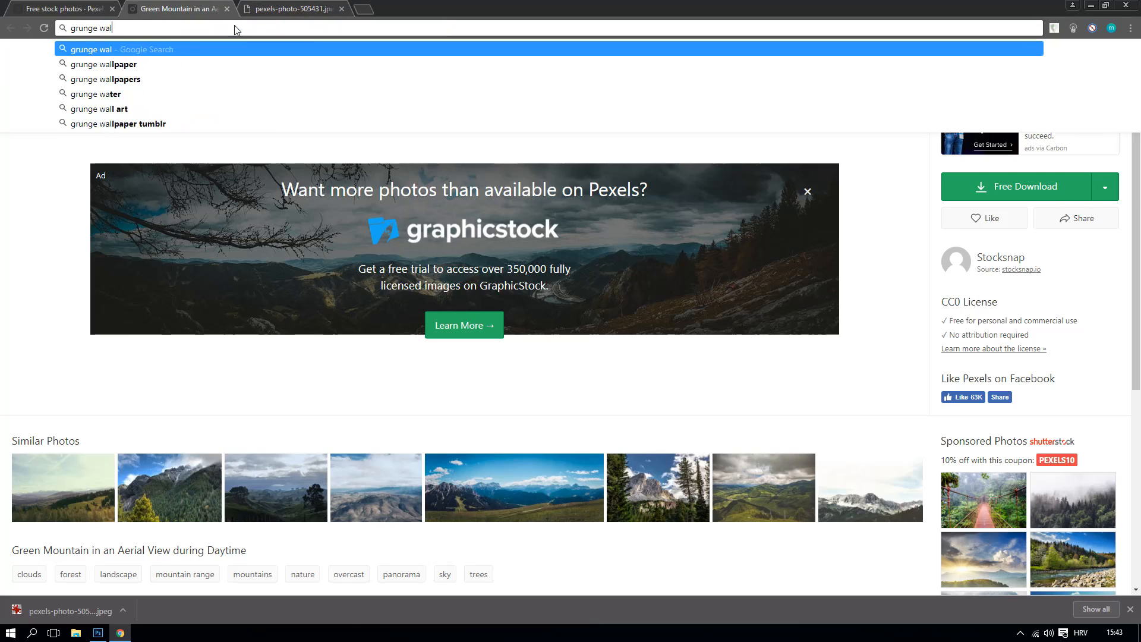
{"action": "type", "text": "lpaper"}
{"action": "key", "text": "Return"}
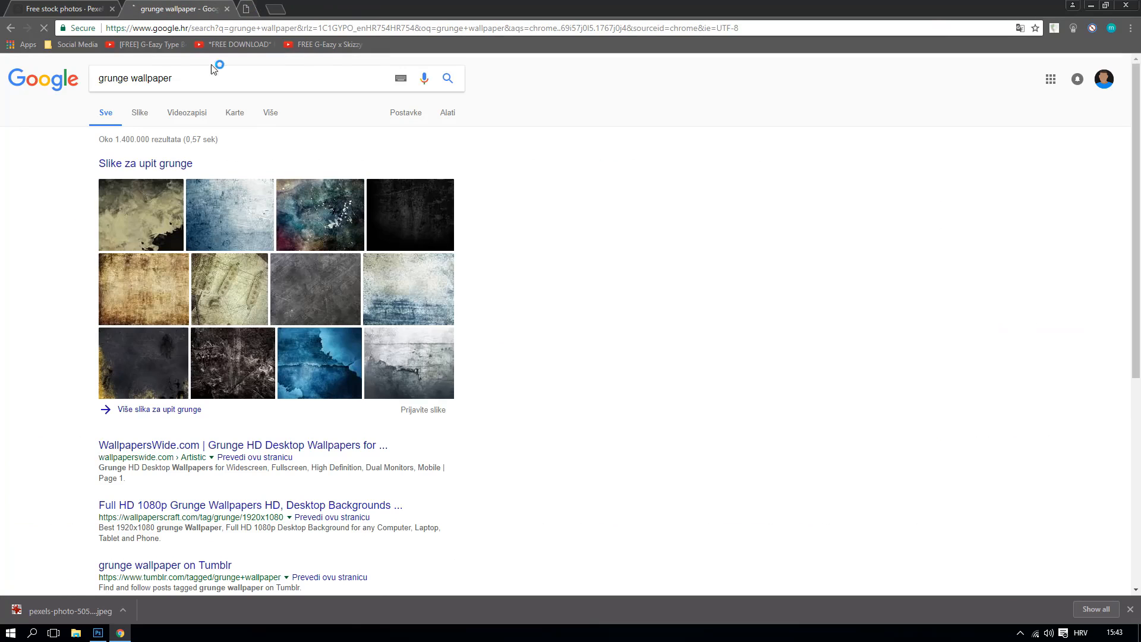
{"action": "left_click", "coordinate": [139, 112]}
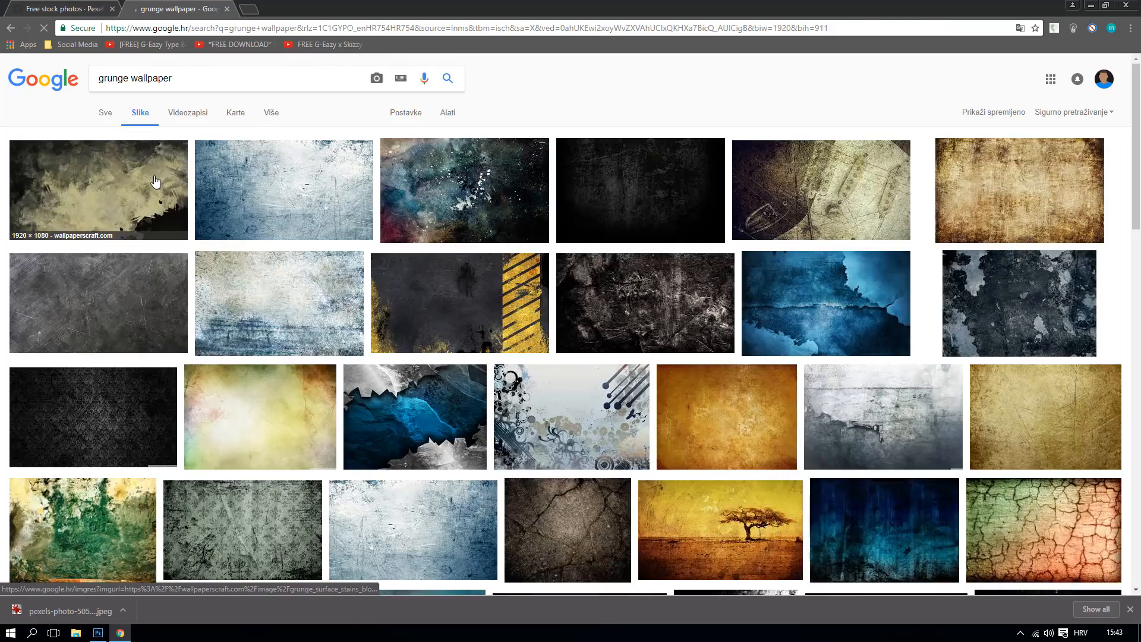
{"action": "left_click", "coordinate": [155, 182]}
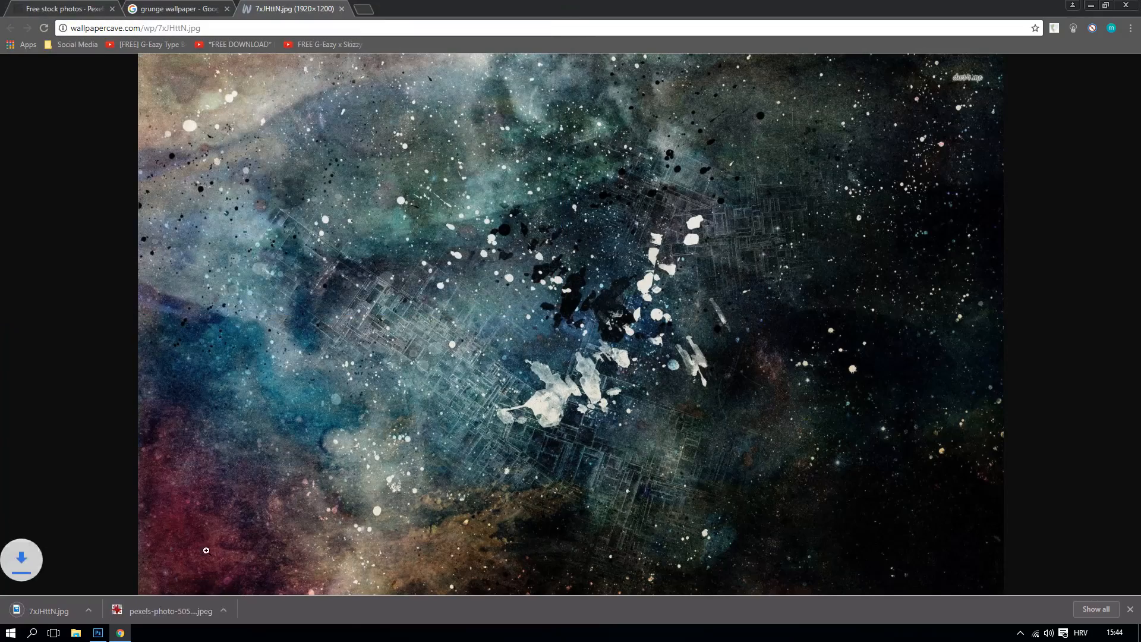
- Place the downloaded grunge texture and scale it to cover the whole canvas
{"action": "mouse_move", "coordinate": [49, 611]}
{"action": "left_mouse_down"}
{"action": "mouse_move", "coordinate": [493, 331]}
{"action": "mouse_move", "coordinate": [323, 456]}
{"action": "left_mouse_up"}
{"action": "left_click_drag", "start_coordinate": [519, 334], "coordinate": [945, 94]}
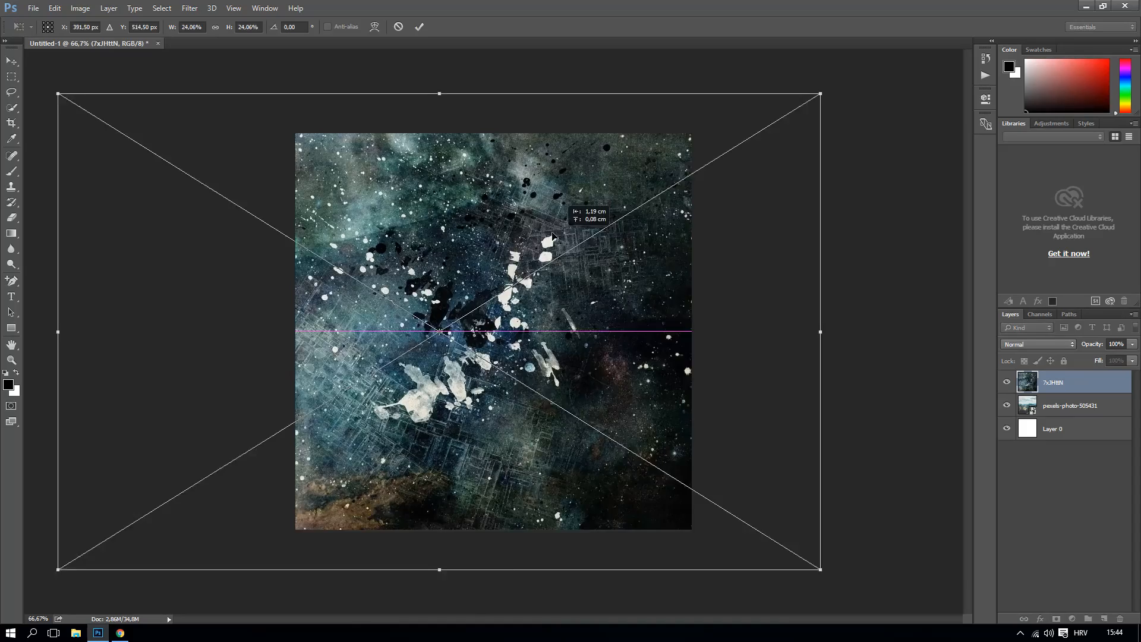
{"action": "mouse_move", "coordinate": [624, 241]}
{"action": "left_mouse_down"}
{"action": "mouse_move", "coordinate": [684, 232]}
{"action": "mouse_move", "coordinate": [626, 234]}
{"action": "left_mouse_up"}
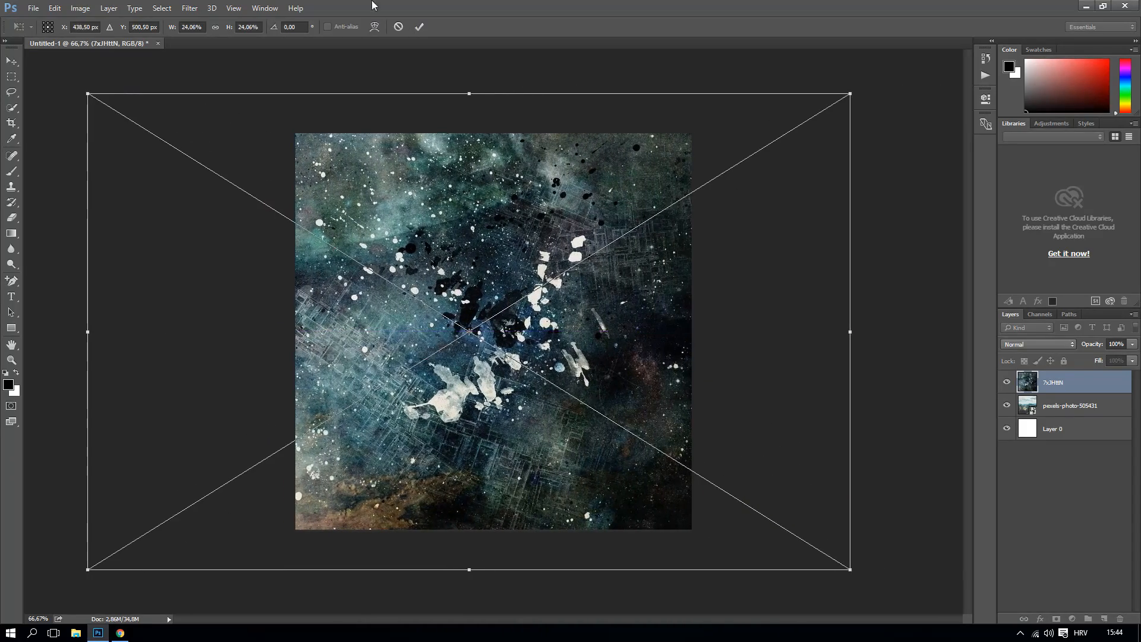
{"action": "left_click", "coordinate": [419, 25]}
- Blend the texture in Overlay mode at about 44% opacity
{"action": "left_click", "coordinate": [1041, 343]}
{"action": "scroll", "coordinate": [1041, 344], "scroll_direction": "down", "scroll_amount": 6}
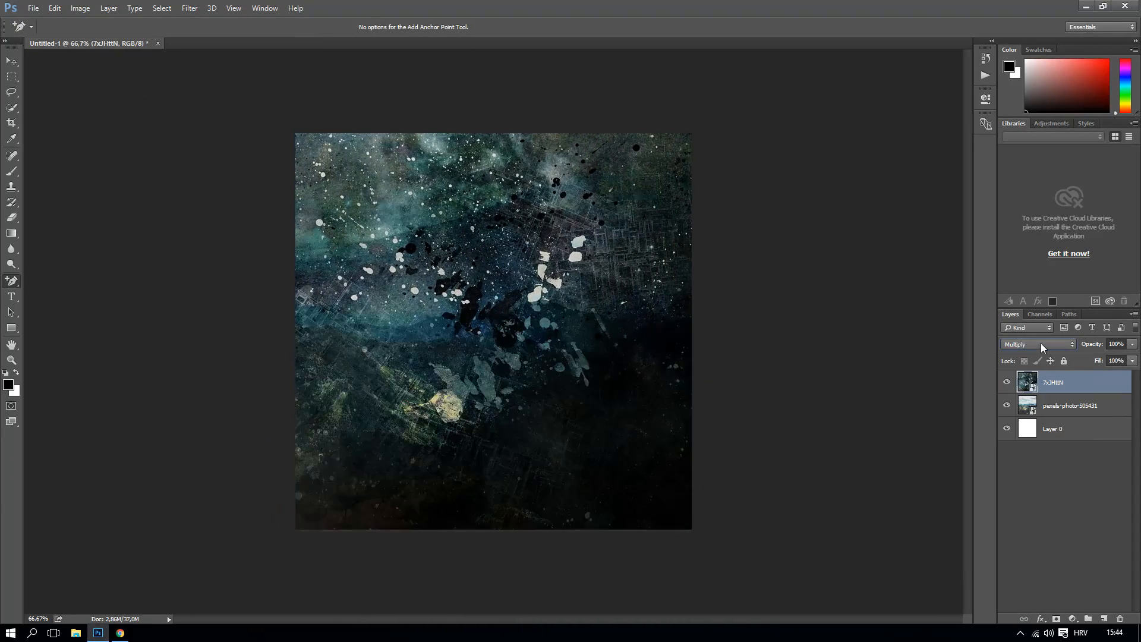
{"action": "scroll", "coordinate": [1040, 344], "scroll_direction": "down", "scroll_amount": 1}
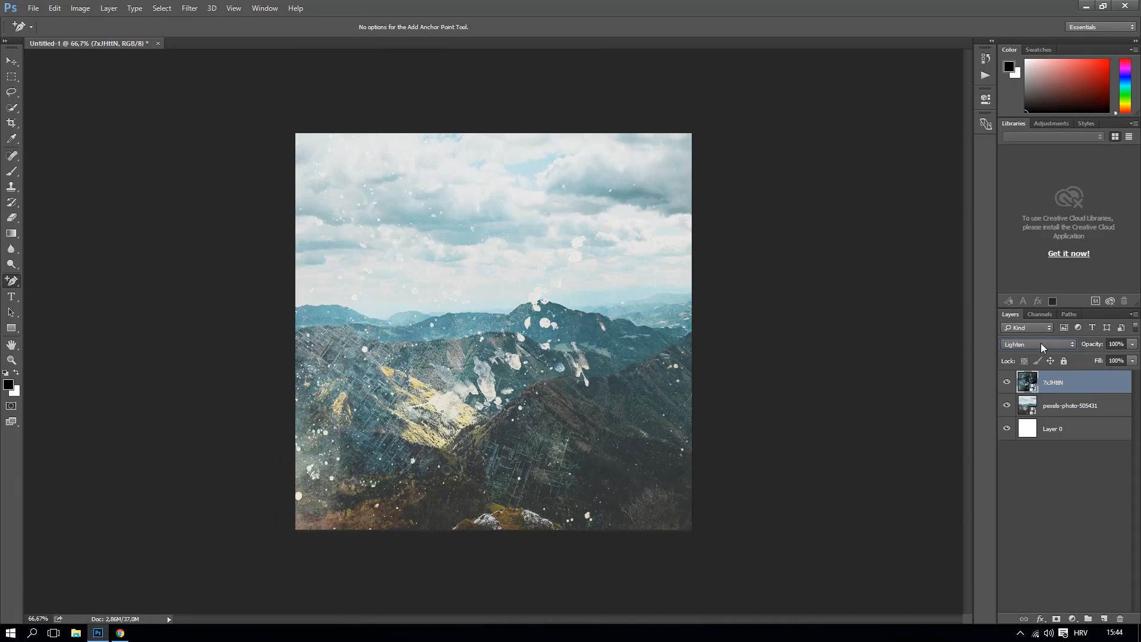
{"action": "scroll", "coordinate": [1040, 343], "scroll_direction": "down", "scroll_amount": 1}
{"action": "scroll", "coordinate": [1041, 343], "scroll_direction": "down", "scroll_amount": 1}
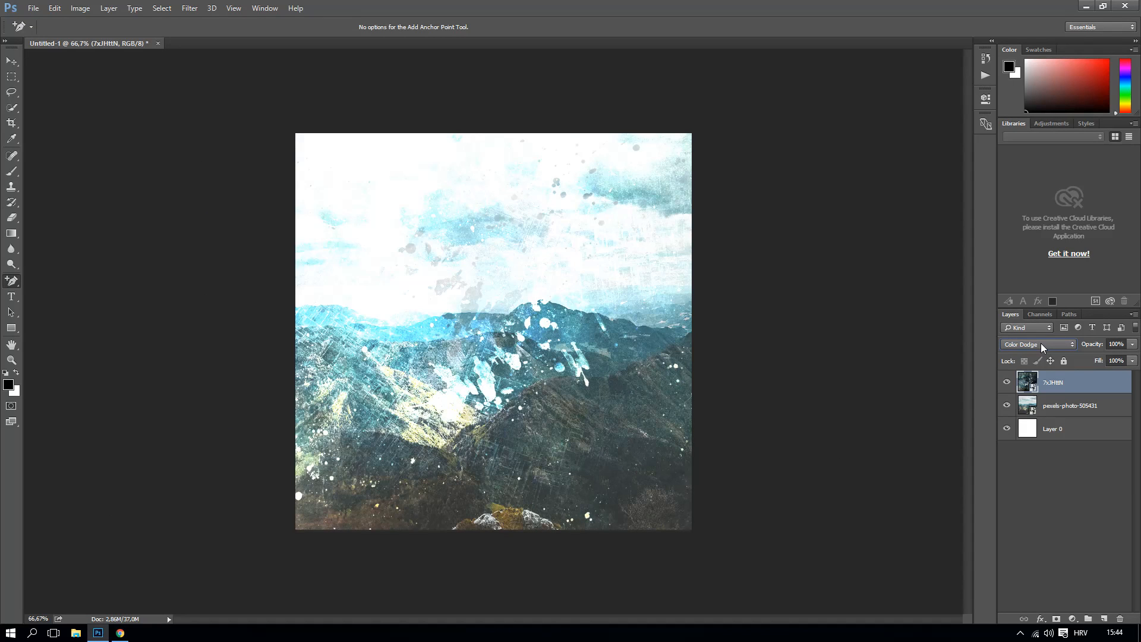
{"action": "scroll", "coordinate": [1041, 344], "scroll_direction": "down", "scroll_amount": 1}
{"action": "scroll", "coordinate": [1040, 343], "scroll_direction": "down", "scroll_amount": 1}
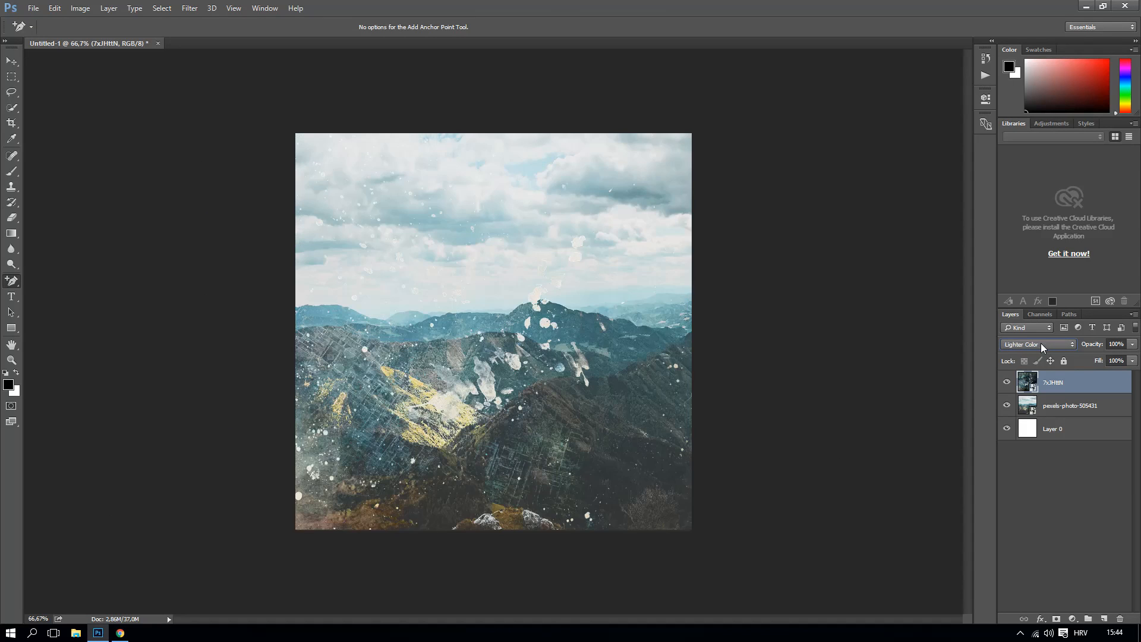
{"action": "scroll", "coordinate": [1041, 343], "scroll_direction": "down", "scroll_amount": 1}
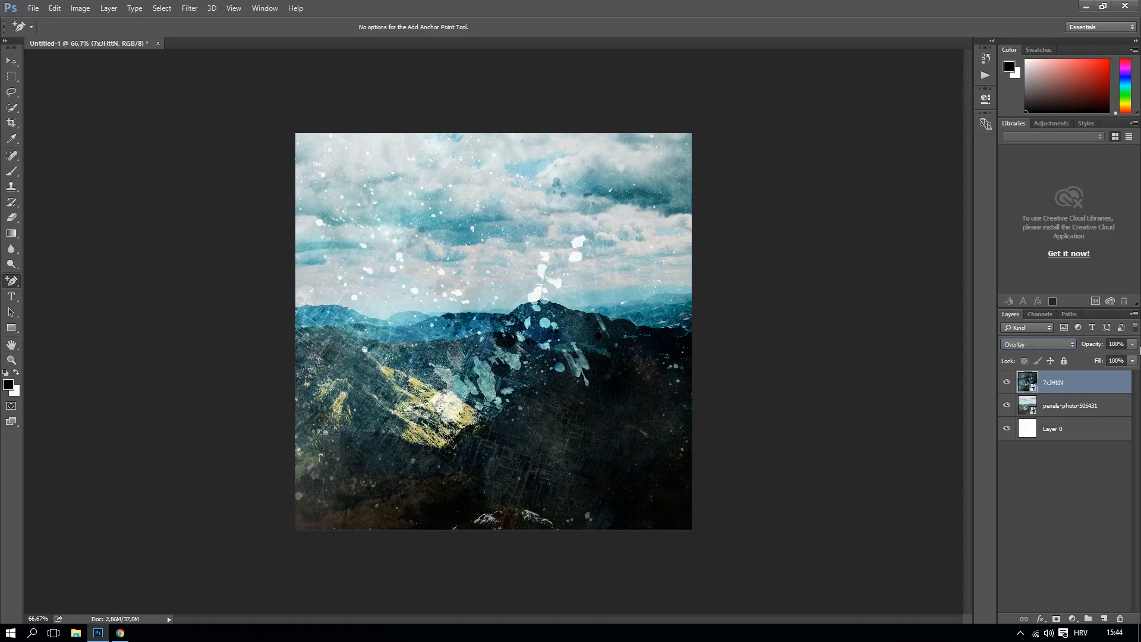
{"action": "left_click", "coordinate": [1131, 343]}
{"action": "left_click_drag", "start_coordinate": [1137, 355], "coordinate": [1101, 357]}
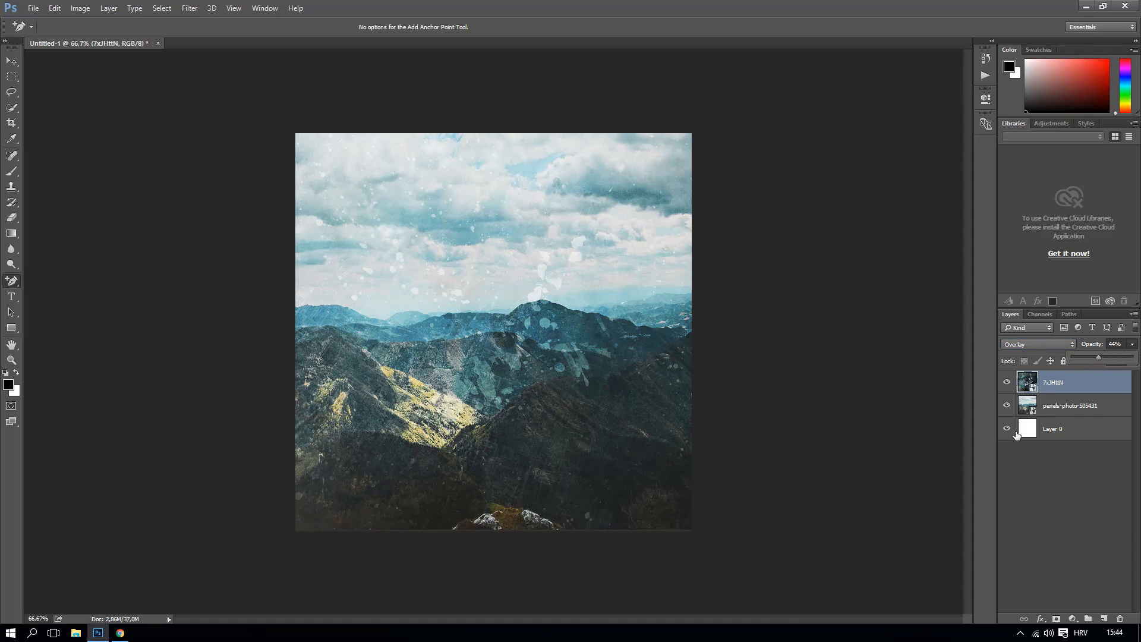
{"action": "left_click", "coordinate": [1046, 408]}
- Convert the mountain photo layer to black and white
{"action": "key", "text": "ctrl+a"}
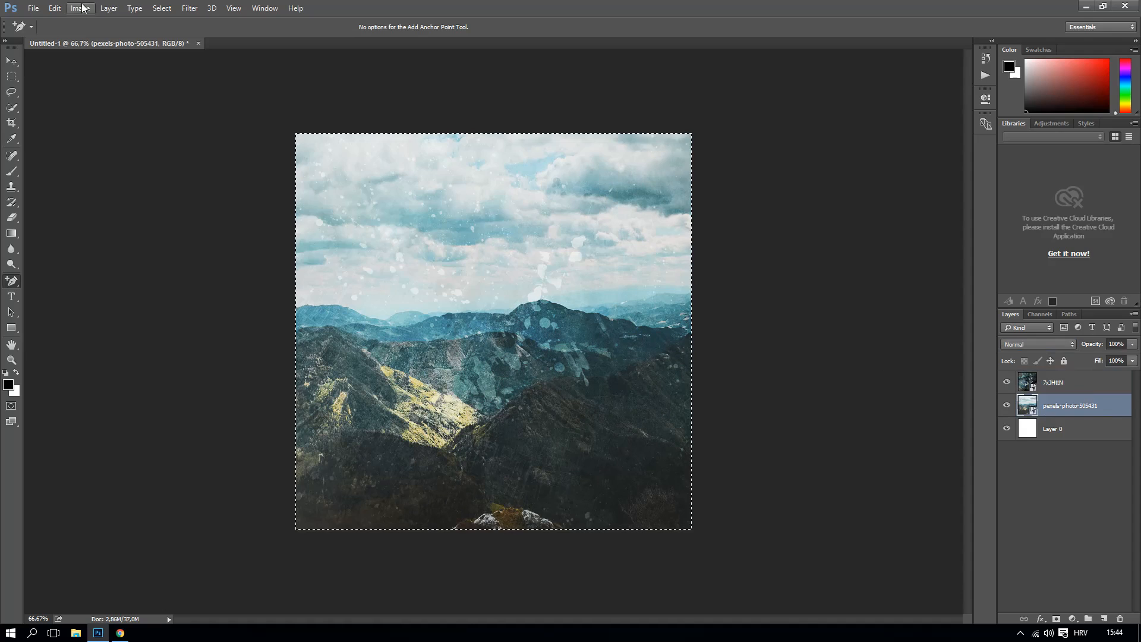
{"action": "left_click", "coordinate": [80, 8]}
{"action": "mouse_move", "coordinate": [133, 38]}
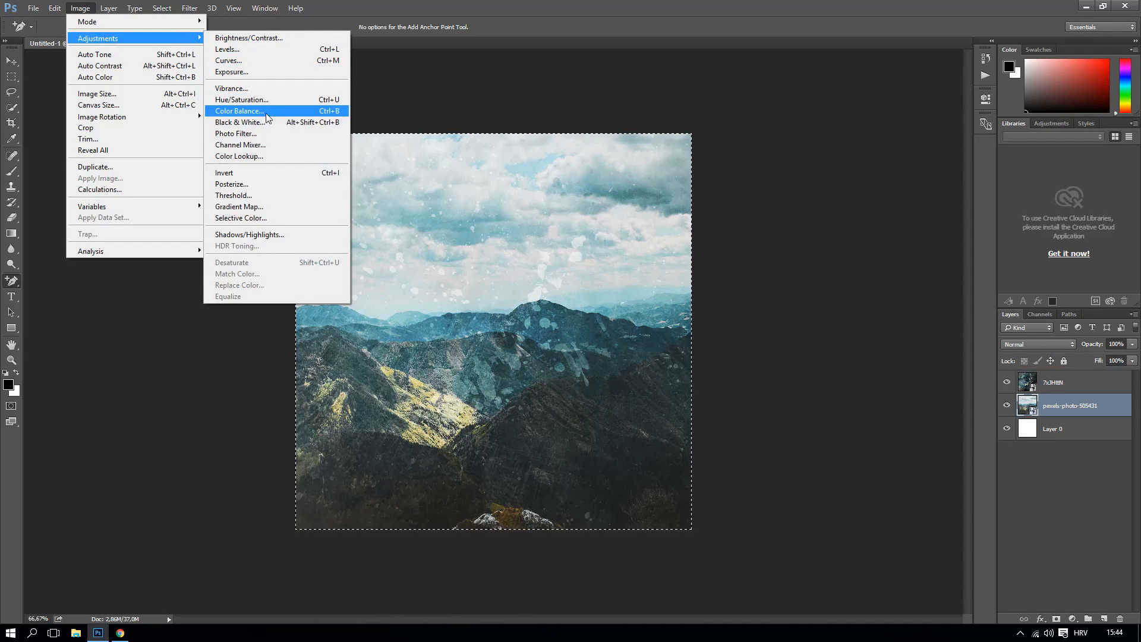
{"action": "left_click", "coordinate": [268, 120]}
{"action": "left_click", "coordinate": [663, 127]}
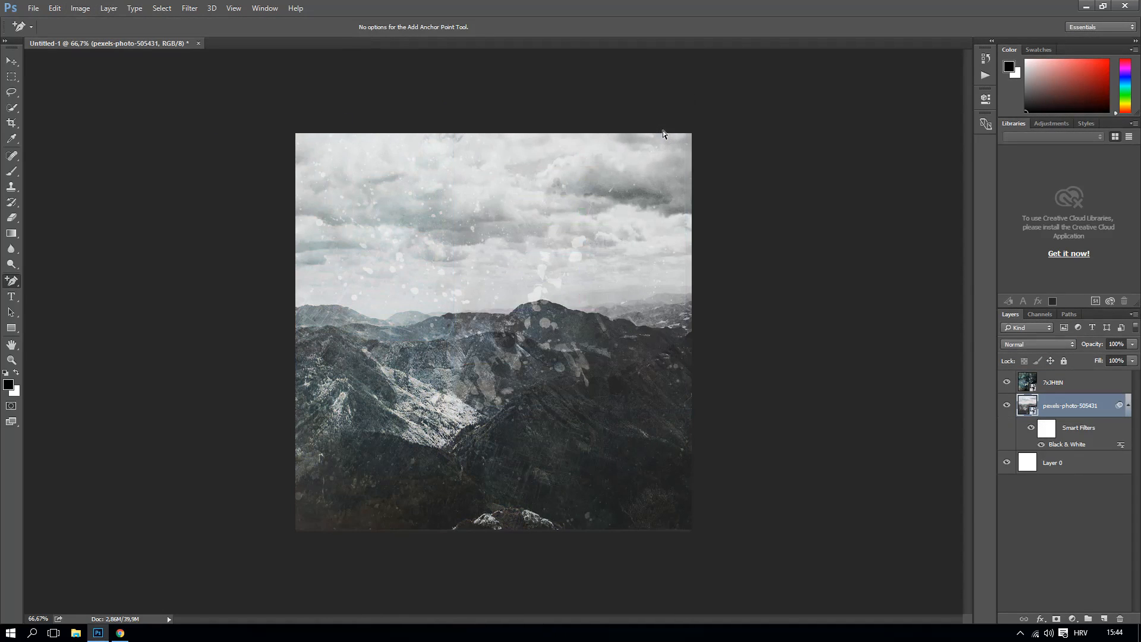
- Convert the grunge texture to black and white and change its blend mode to Darker Color
{"action": "left_click", "coordinate": [1061, 382]}
{"action": "key", "text": "ctrl+a"}
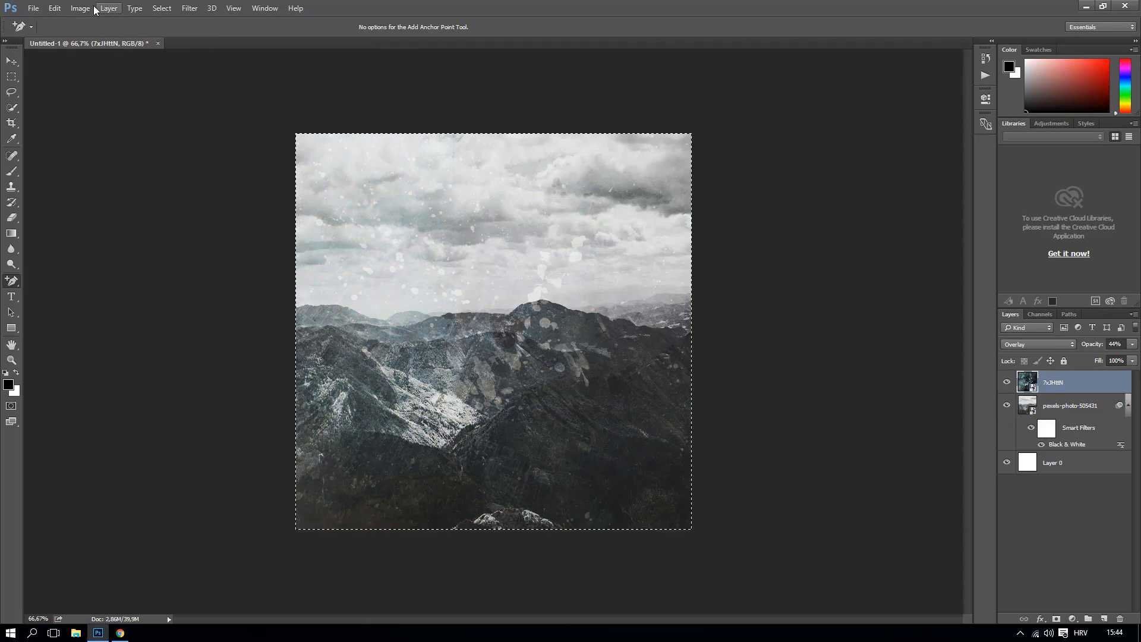
{"action": "left_click", "coordinate": [80, 8]}
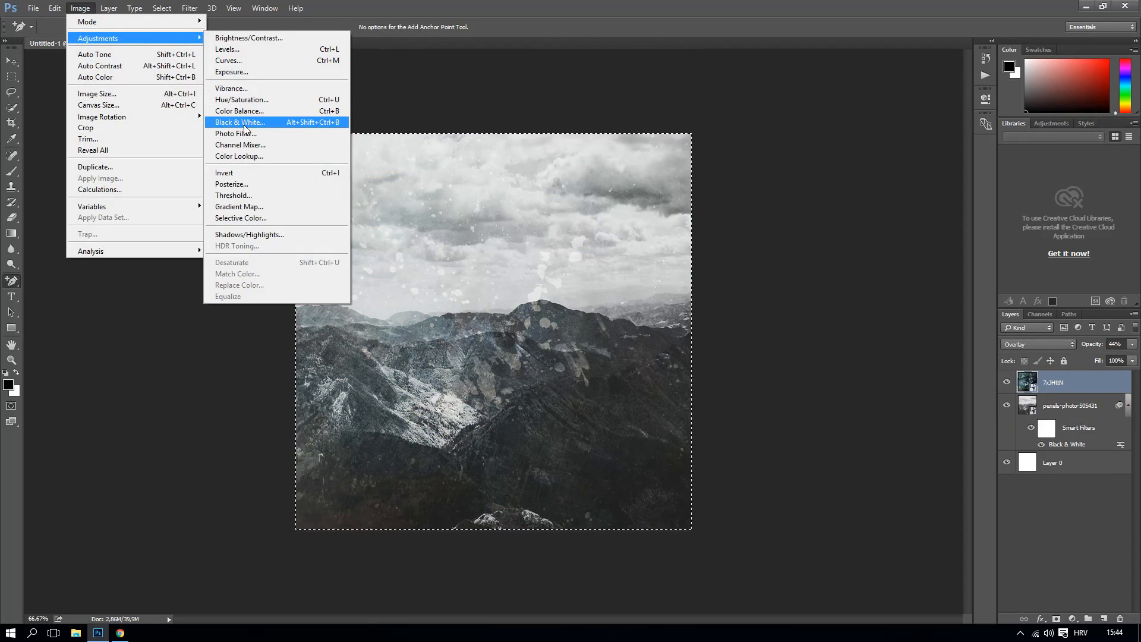
{"action": "left_click", "coordinate": [239, 122]}
{"action": "left_click", "coordinate": [662, 127]}
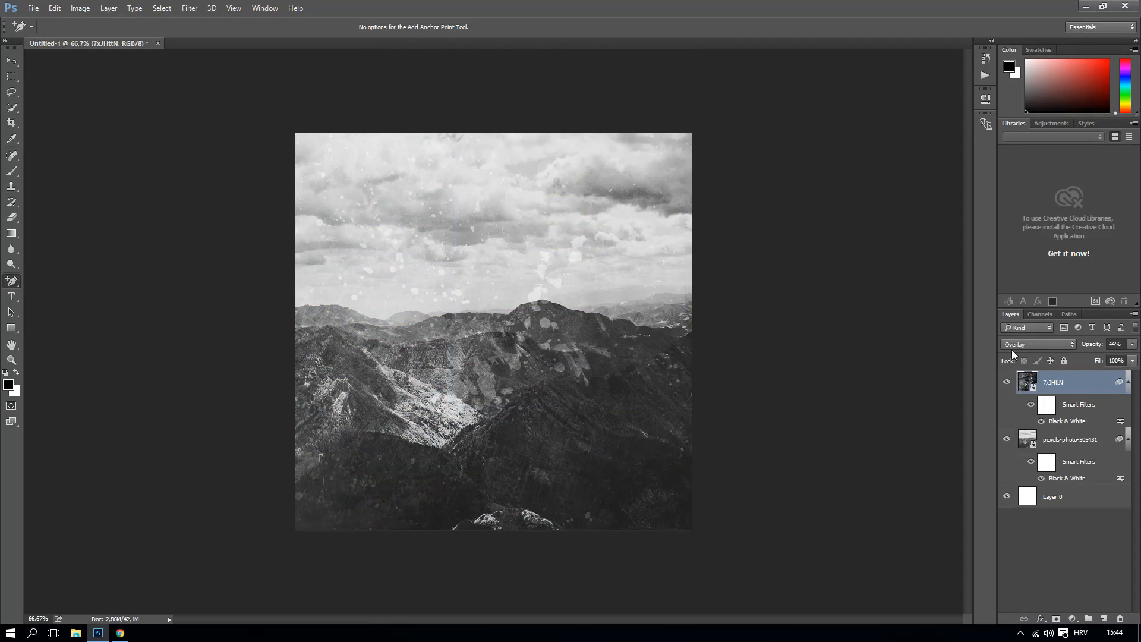
{"action": "left_click", "coordinate": [1039, 344]}
{"action": "scroll", "coordinate": [1012, 345], "scroll_direction": "up", "scroll_amount": 3}
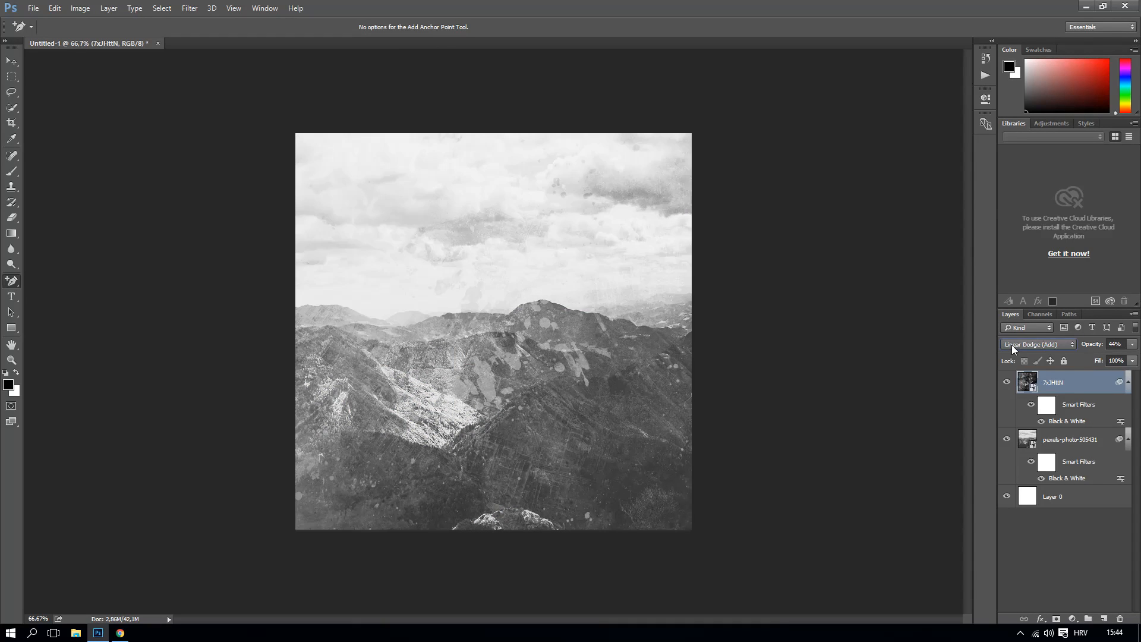
{"action": "scroll", "coordinate": [1013, 345], "scroll_direction": "up", "scroll_amount": 1}
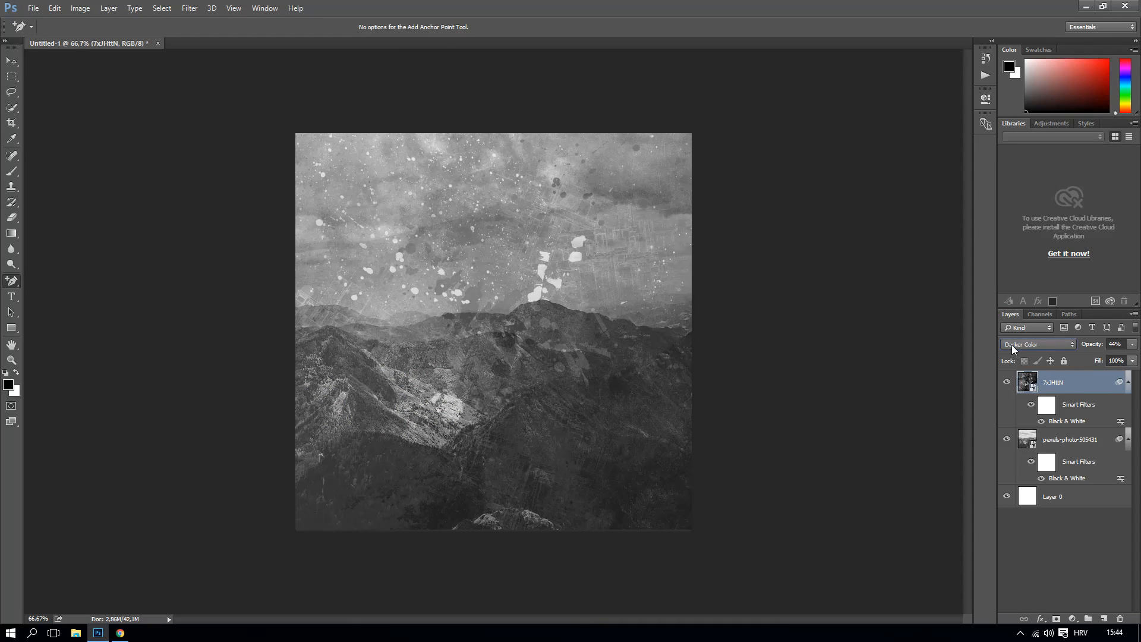
- Fade the texture to 26% opacity, then type the title DREAMS. in the sky
{"action": "left_click", "coordinate": [1132, 344]}
{"action": "left_click_drag", "start_coordinate": [1101, 358], "coordinate": [1090, 358]}
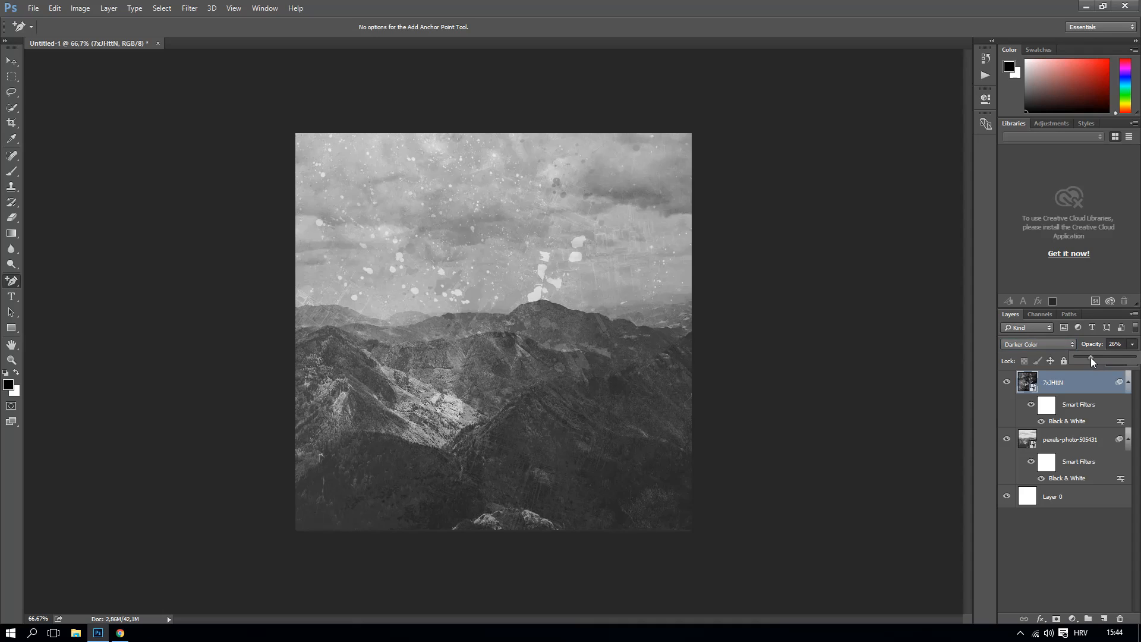
{"action": "left_click", "coordinate": [12, 296]}
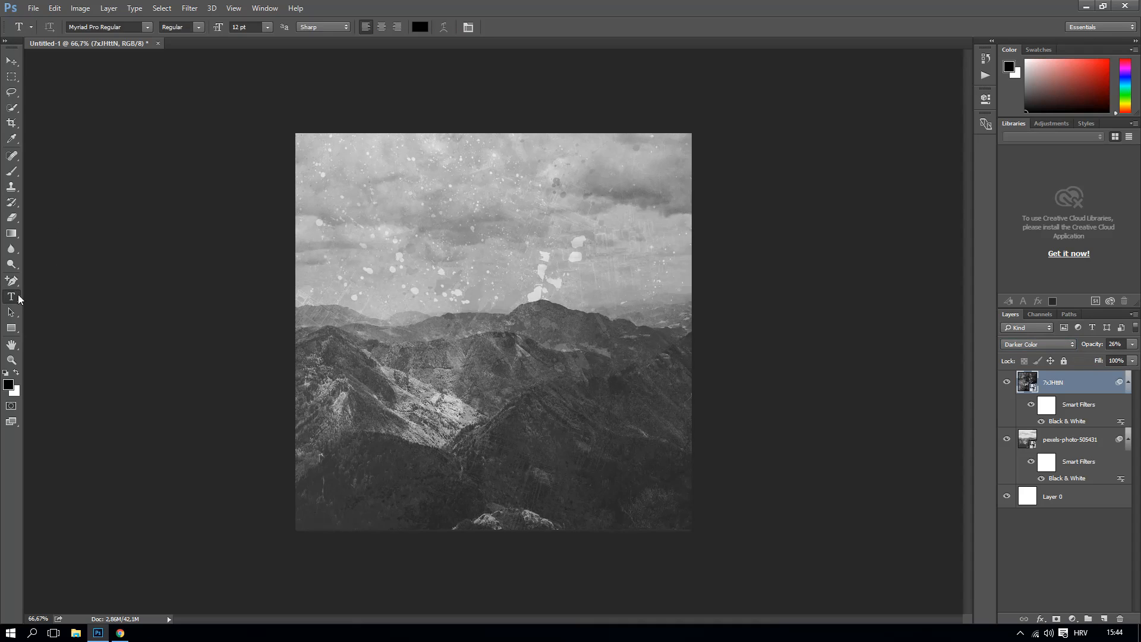
{"action": "left_click", "coordinate": [390, 241]}
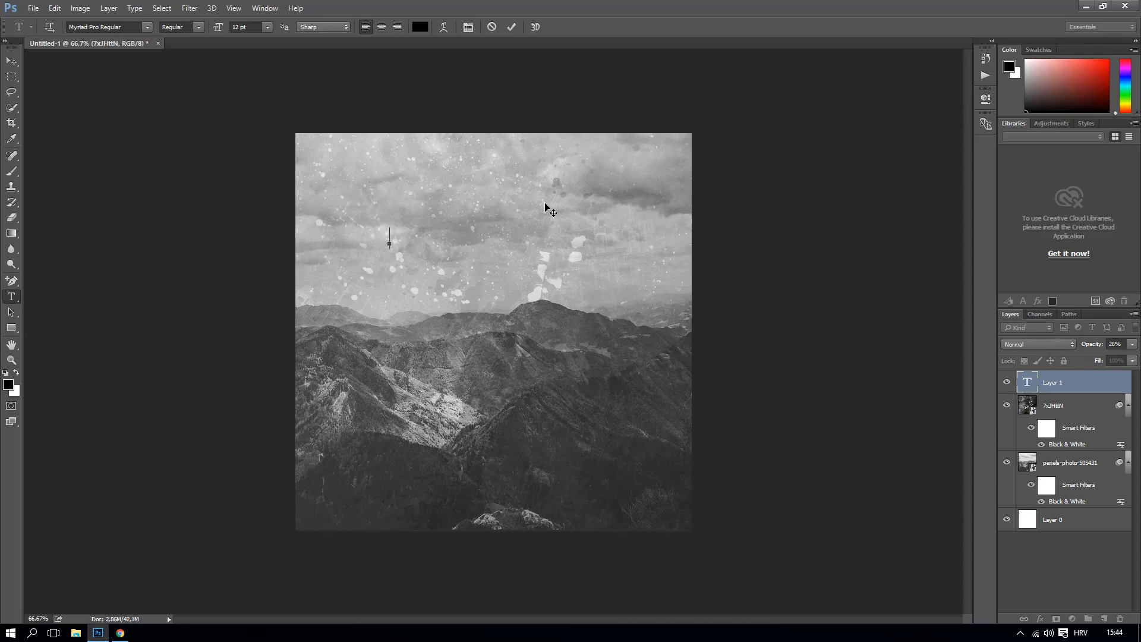
{"action": "type", "text": "DREAMS"}
{"action": "key", "text": "ctrl+a"}
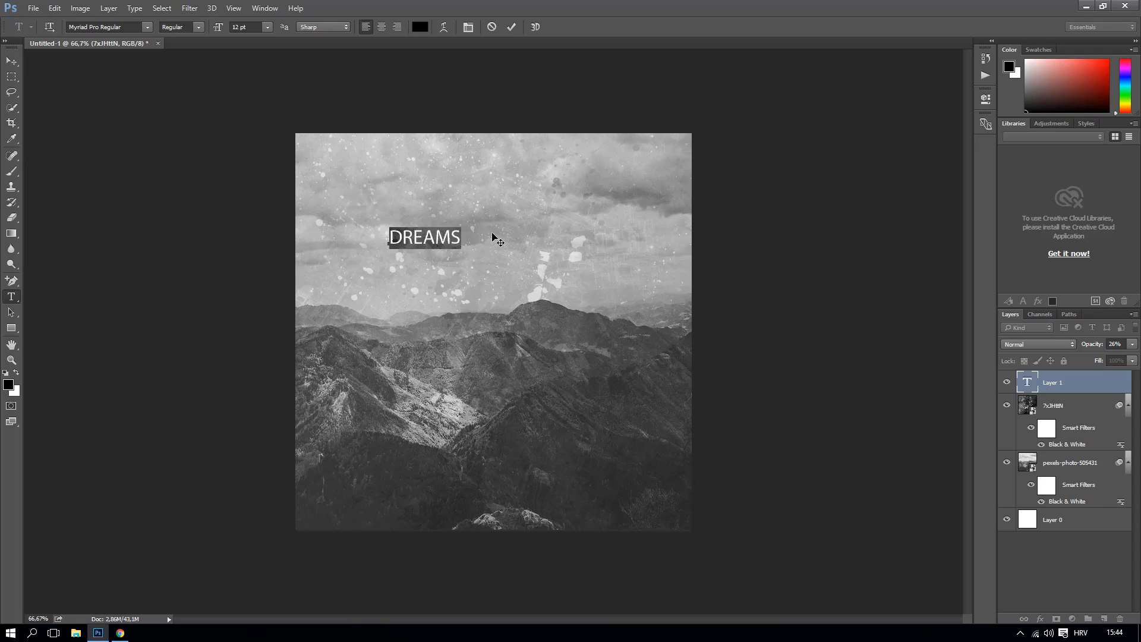
{"action": "left_click", "coordinate": [452, 237]}
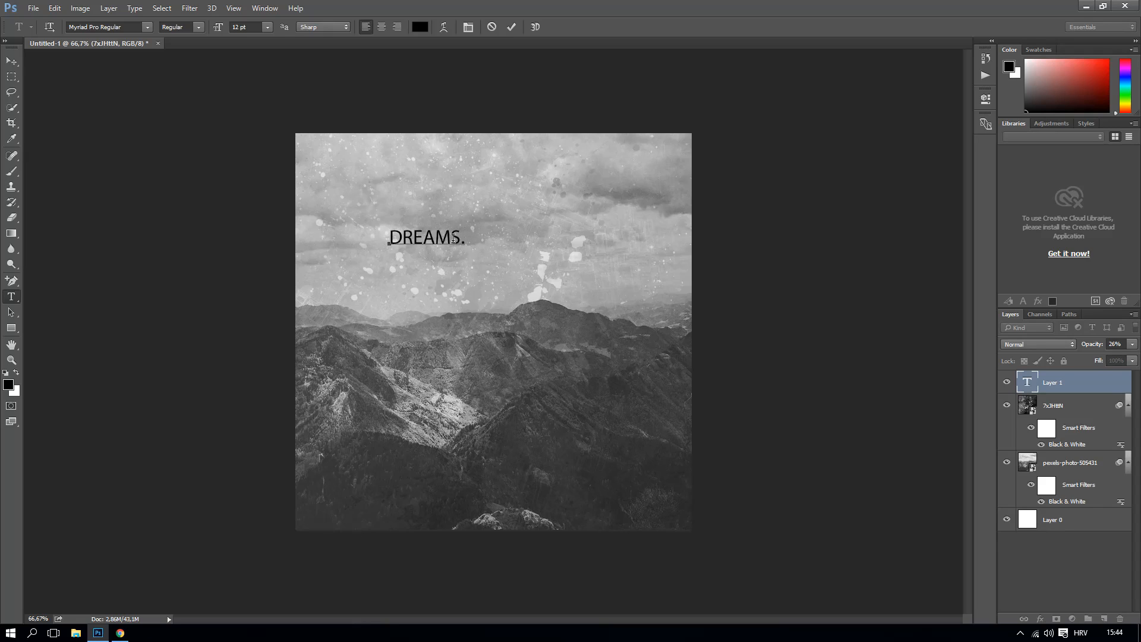
{"action": "key", "text": "ctrl+a"}
- Set the title font to Arial Black in white
{"action": "left_click", "coordinate": [146, 27]}
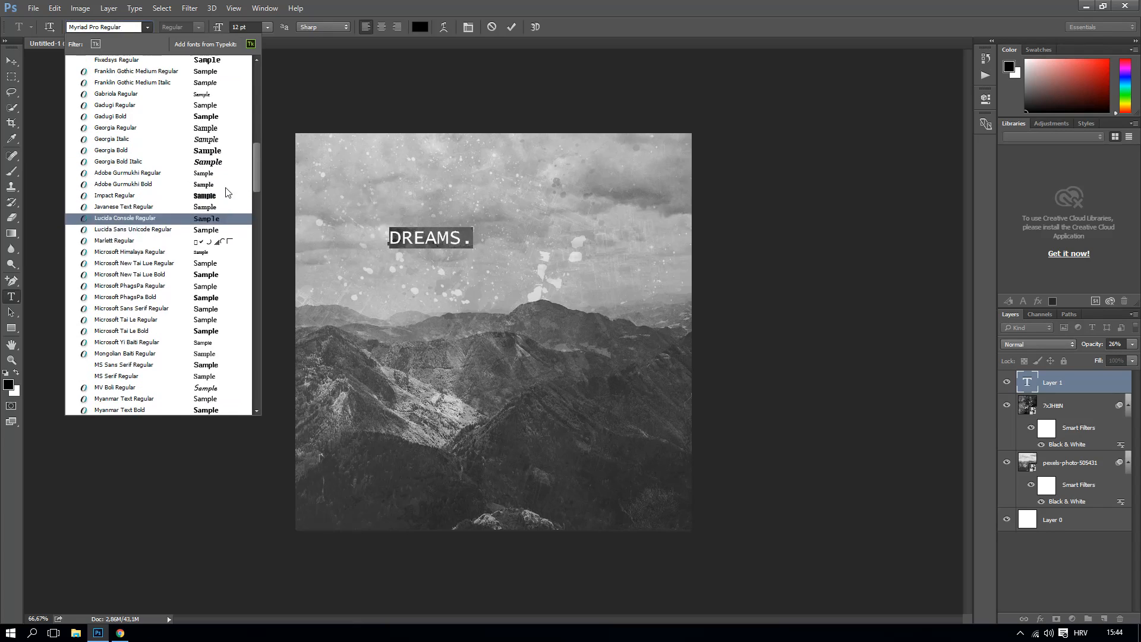
{"action": "scroll", "coordinate": [225, 192], "scroll_direction": "up", "scroll_amount": 3}
{"action": "type", "text": "P"}
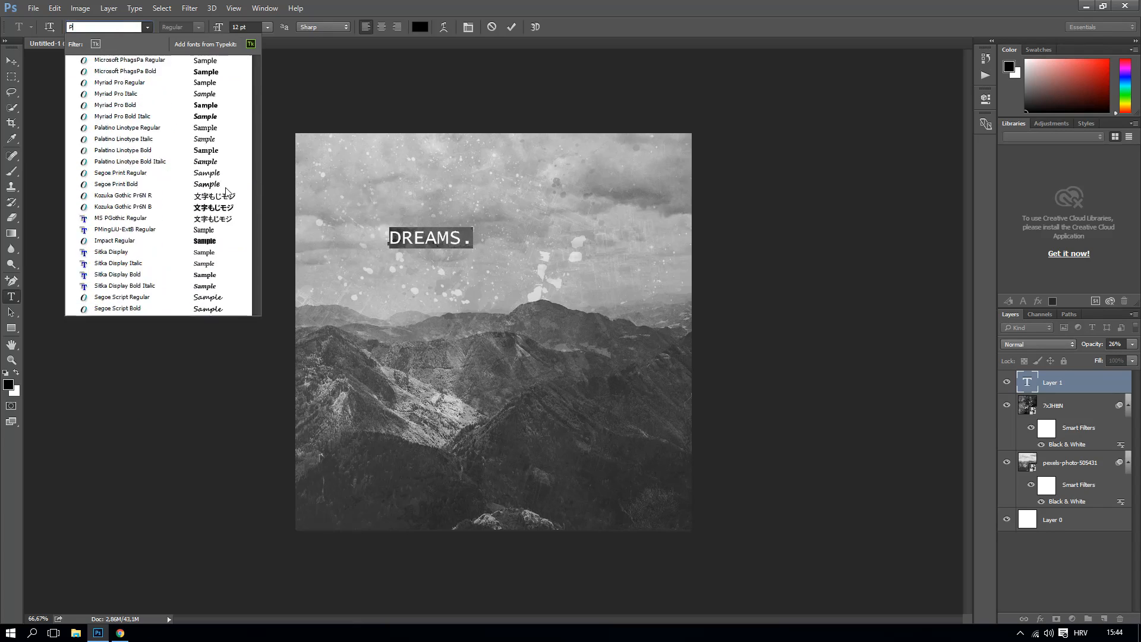
{"action": "type", "text": "RIME"}
{"action": "key", "text": "BackSpace"}
{"action": "key", "text": "BackSpace"}
{"action": "key", "text": "BackSpace"}
{"action": "key", "text": "BackSpace"}
{"action": "key", "text": "BackSpace"}
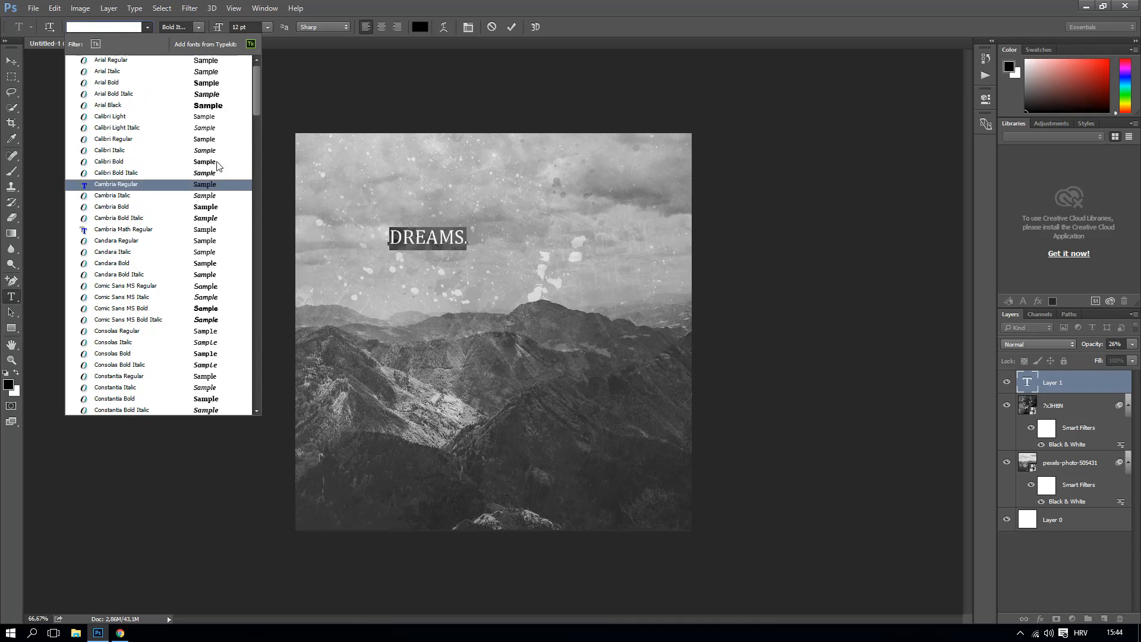
{"action": "left_click", "coordinate": [208, 106]}
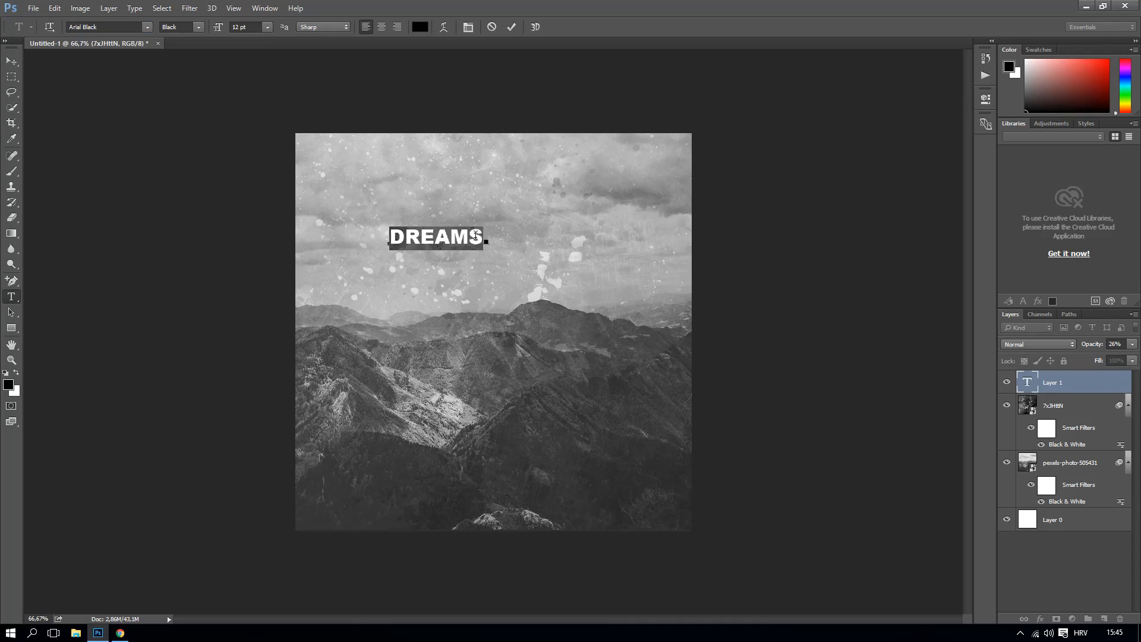
{"action": "left_click", "coordinate": [419, 27]}
{"action": "left_click", "coordinate": [421, 166]}
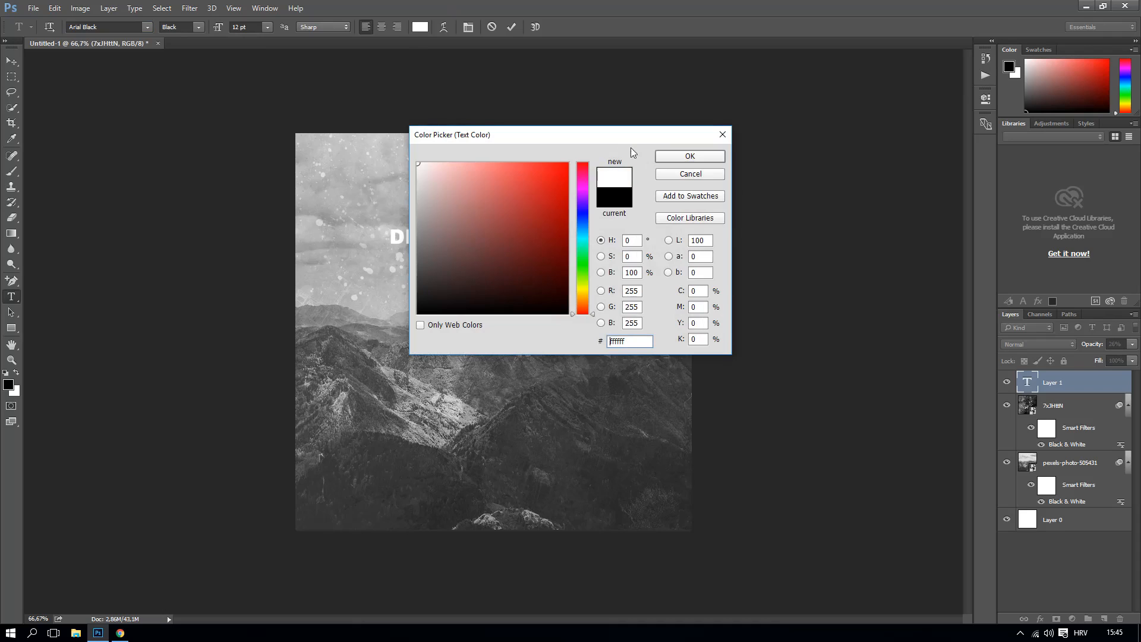
{"action": "left_click", "coordinate": [686, 158]}
- Size the DREAMS. title to 37 pt, commit it and nudge it into place near the top
{"action": "left_click_drag", "start_coordinate": [219, 34], "coordinate": [259, 35]}
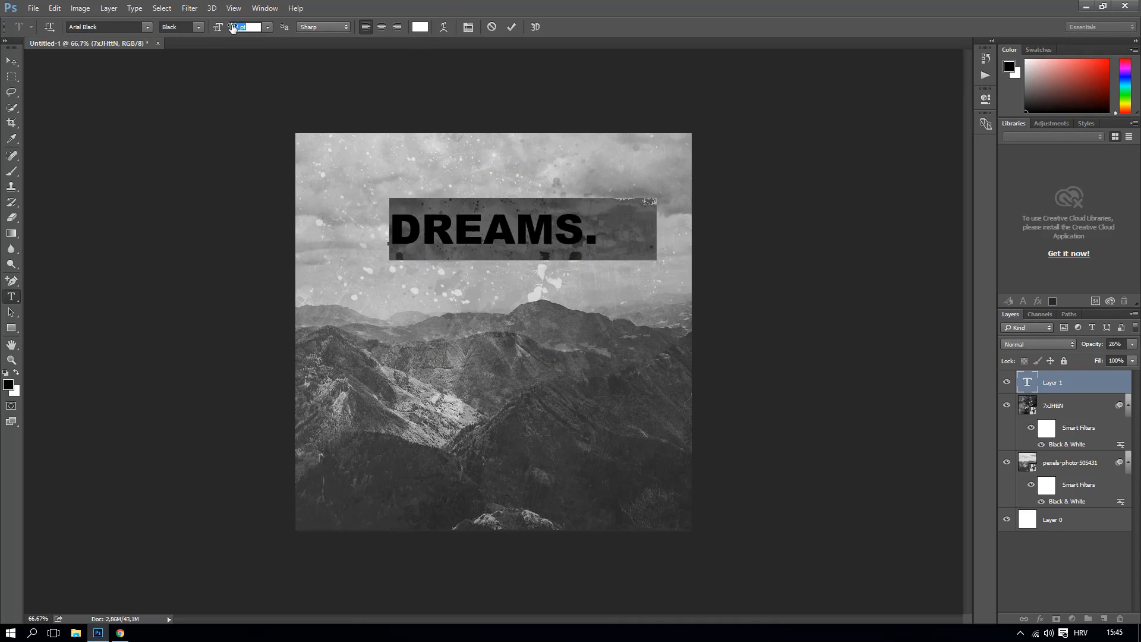
{"action": "mouse_move", "coordinate": [624, 312]}
{"action": "left_mouse_down"}
{"action": "mouse_move", "coordinate": [550, 261]}
{"action": "mouse_move", "coordinate": [551, 273]}
{"action": "left_mouse_up"}
{"action": "type", "text": "."}
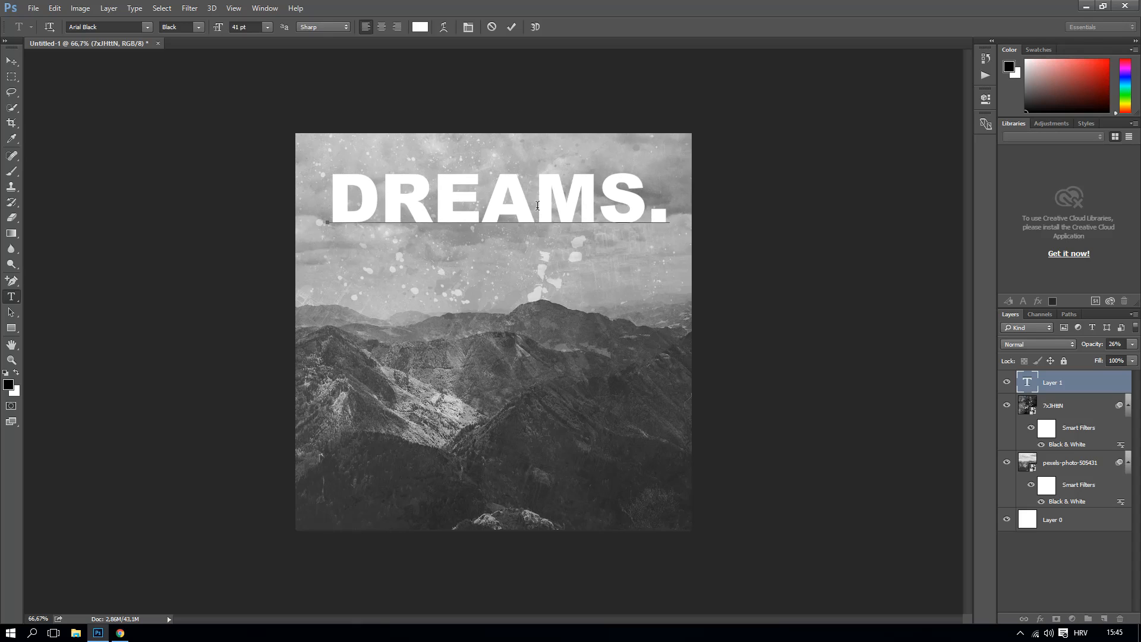
{"action": "key", "text": "ctrl+a"}
{"action": "left_click_drag", "start_coordinate": [220, 27], "coordinate": [214, 26]}
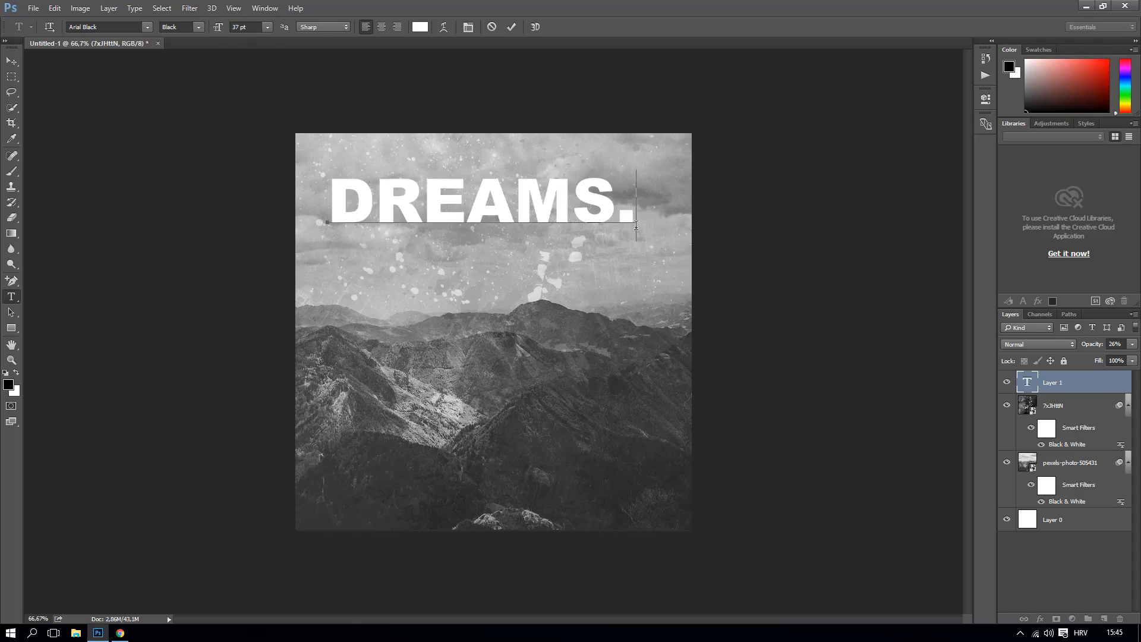
{"action": "left_click_drag", "start_coordinate": [578, 262], "coordinate": [593, 266]}
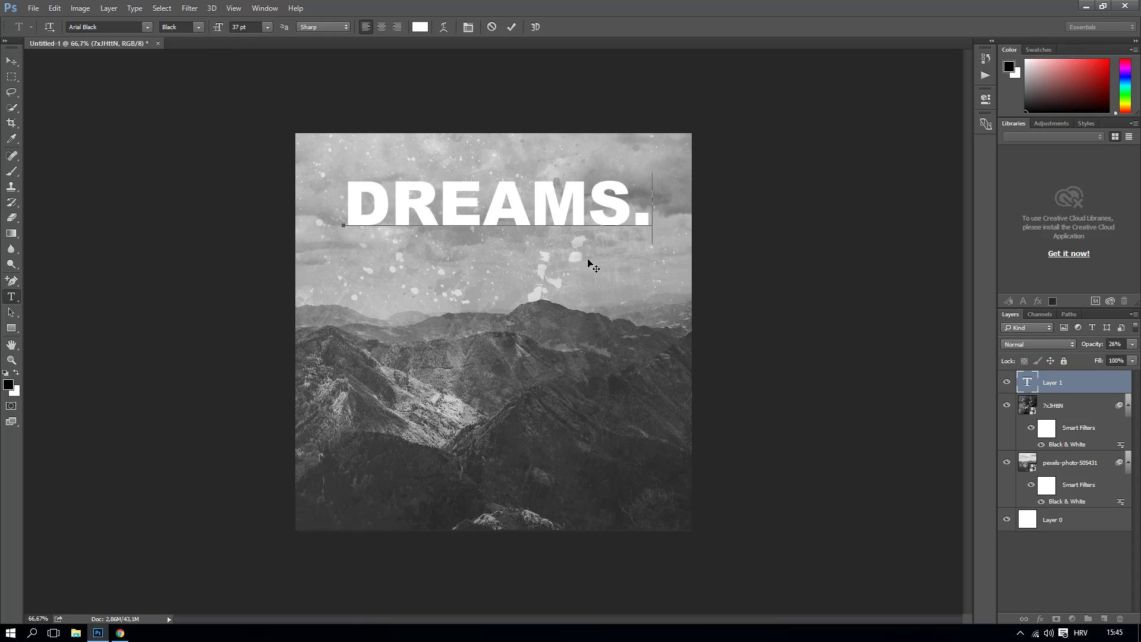
{"action": "left_click", "coordinate": [511, 26]}
{"action": "key", "text": "v"}
{"action": "left_click_drag", "start_coordinate": [465, 195], "coordinate": [447, 206]}
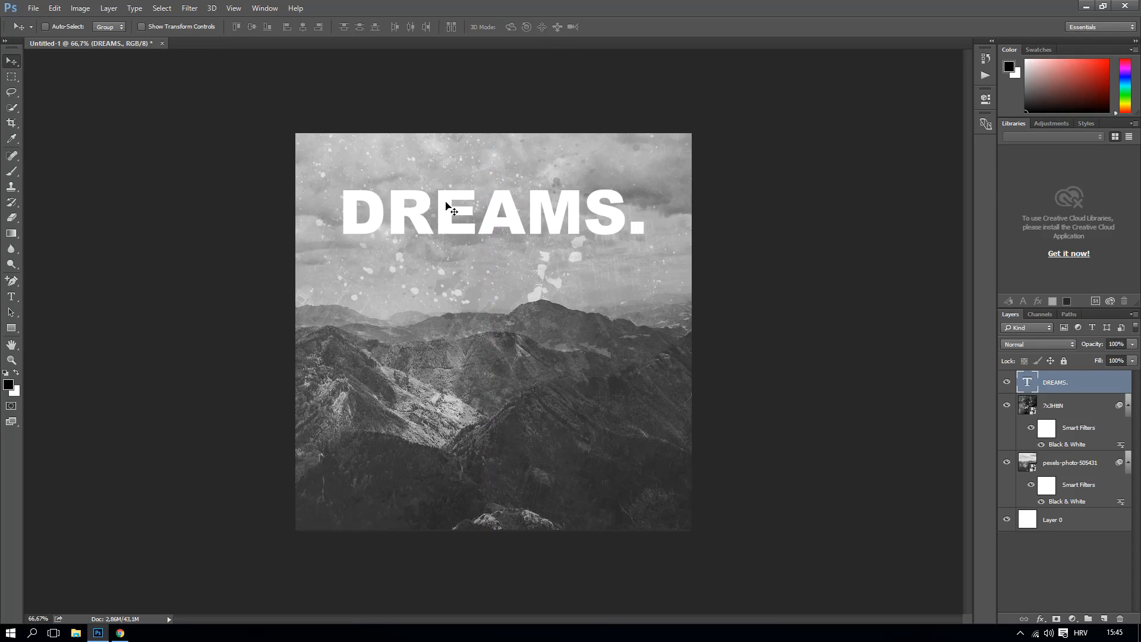
- Type the subtitle THE MIXTAPE below the title at 12 pt
{"action": "left_click", "coordinate": [12, 296]}
{"action": "left_click", "coordinate": [368, 270]}
{"action": "type", "text": "T"}
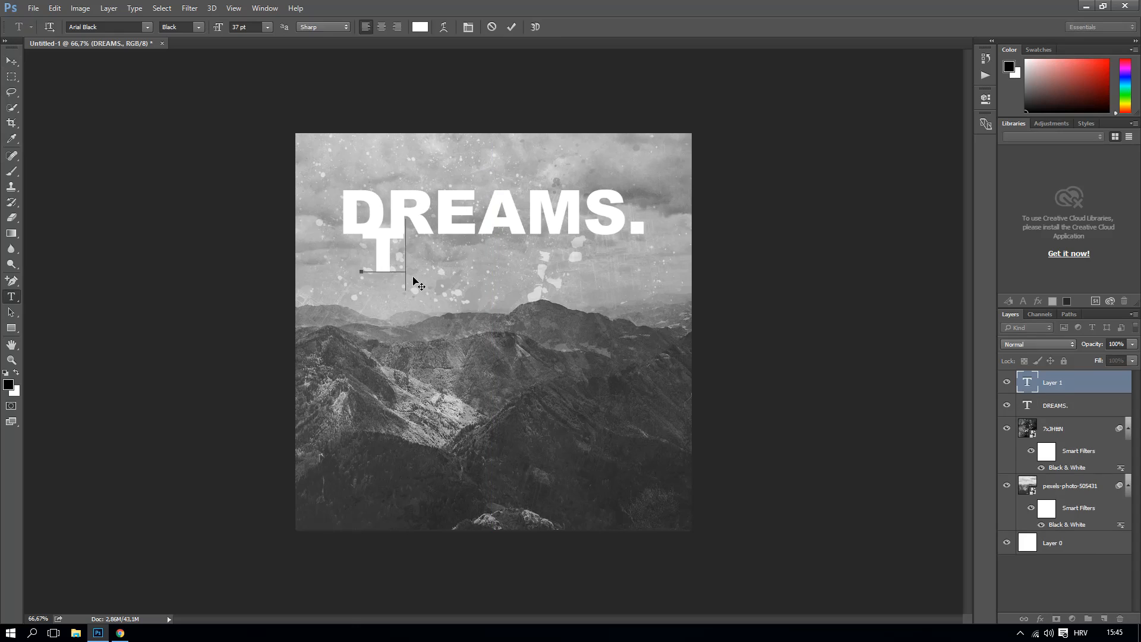
{"action": "type", "text": "HE MIXTA"}
{"action": "key", "text": "ctrl+a"}
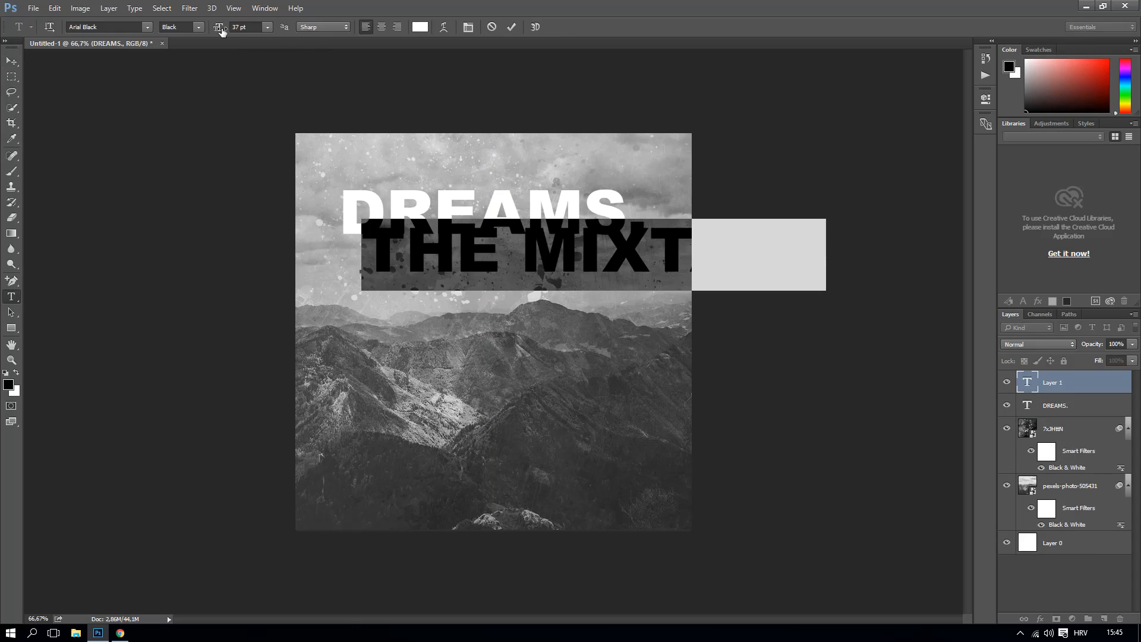
{"action": "type", "text": "12"}
{"action": "key", "text": "Return"}
- Nudge THE MIXTAPE into place under the title and commit it
{"action": "left_click", "coordinate": [444, 255]}
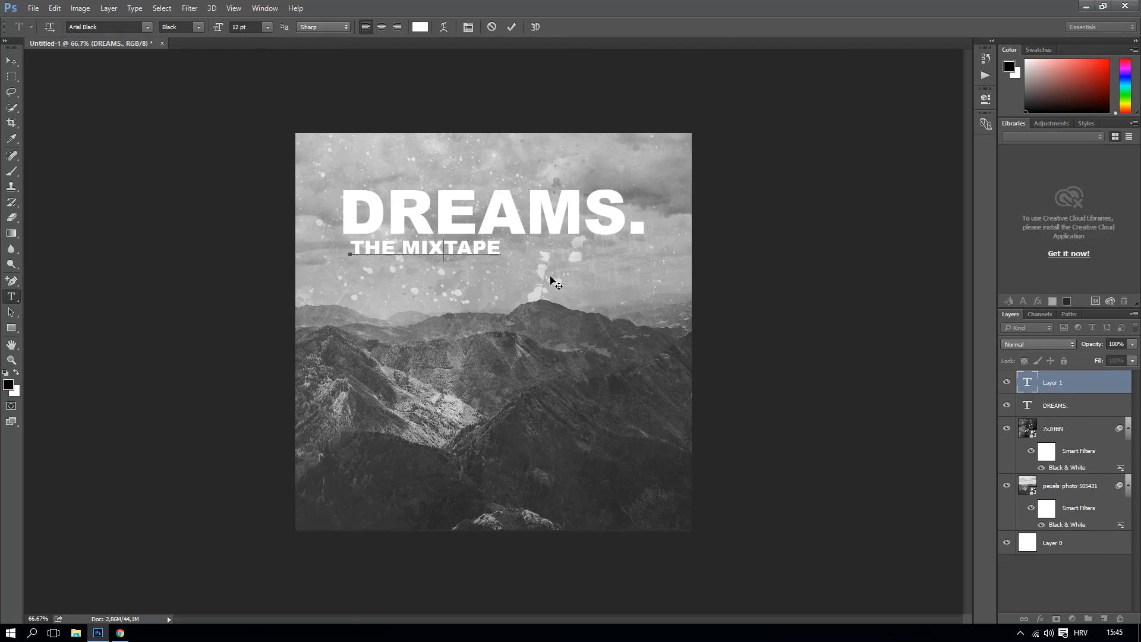
{"action": "left_click_drag", "start_coordinate": [554, 283], "coordinate": [548, 280]}
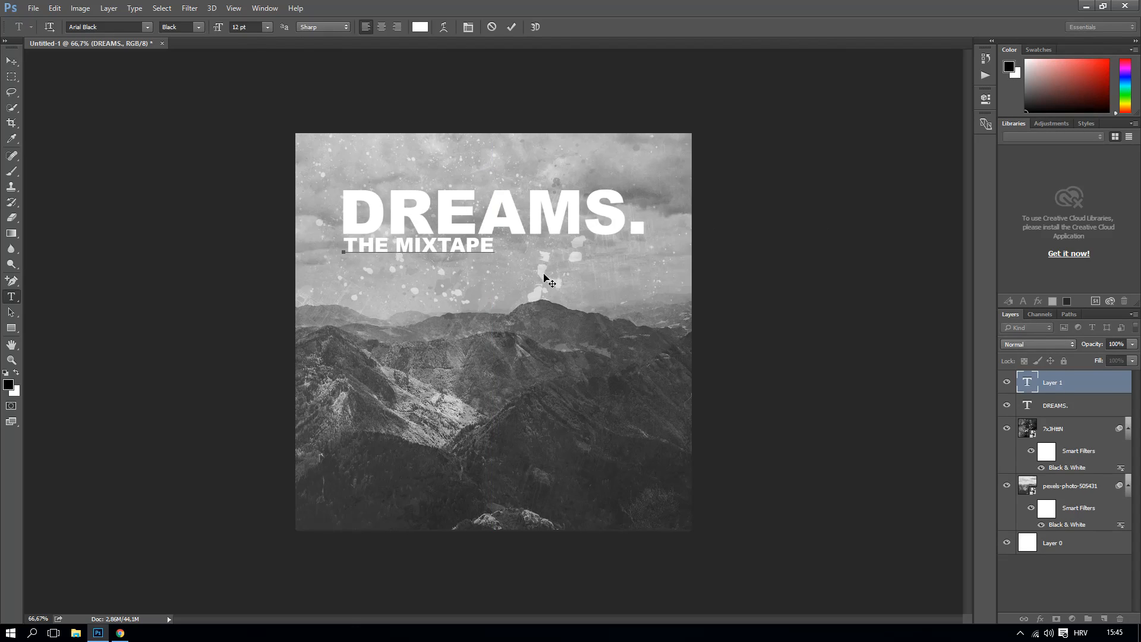
{"action": "left_click", "coordinate": [512, 26]}
{"action": "key", "text": "v"}
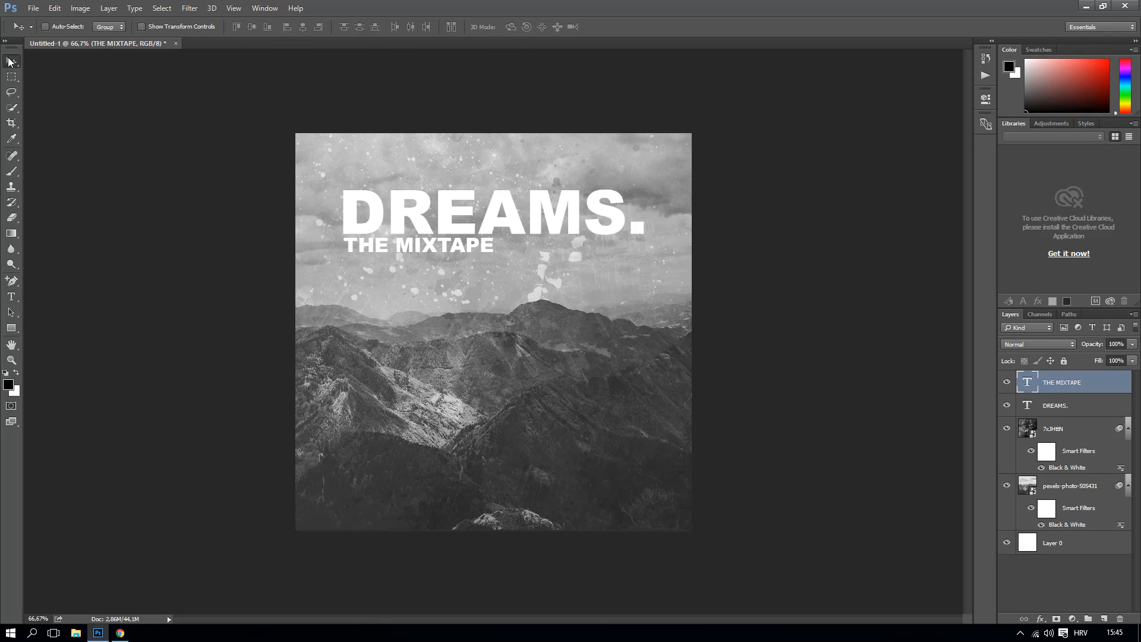
- Bring up the layer style settings for THE MIXTAPE layer
{"action": "right_click", "coordinate": [1061, 401]}
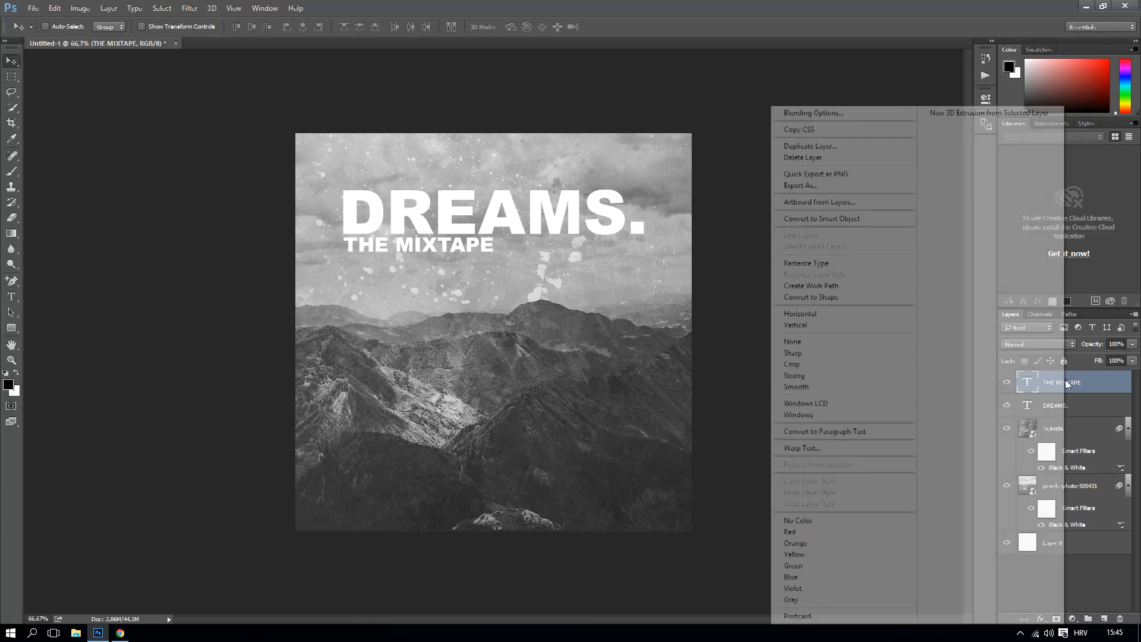
{"action": "left_click", "coordinate": [813, 113]}
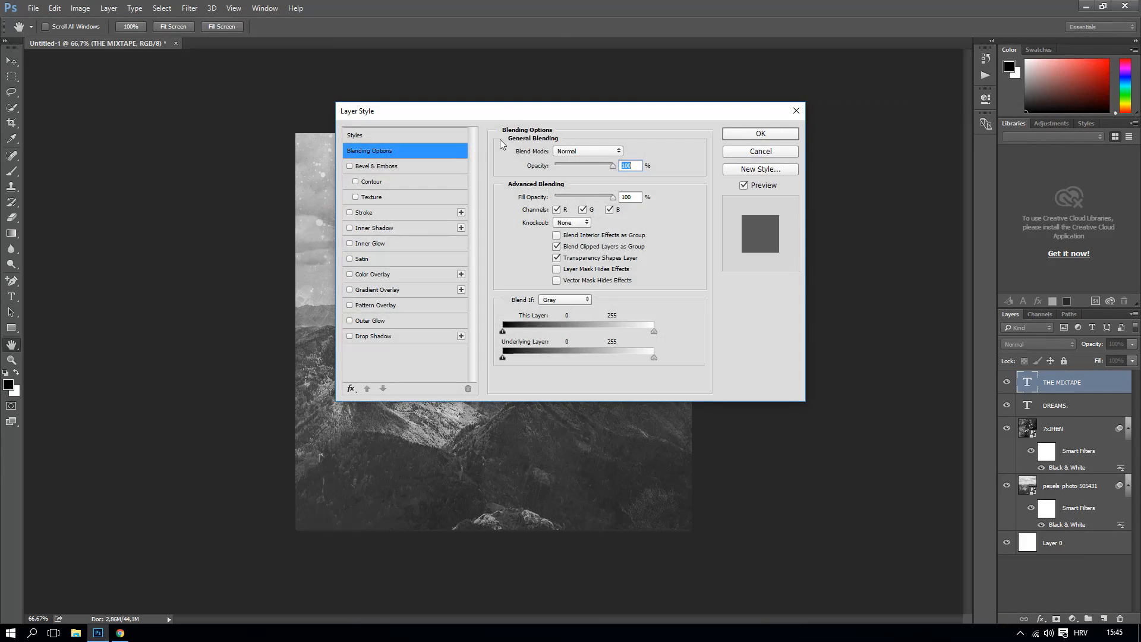
{"action": "left_click_drag", "start_coordinate": [517, 125], "coordinate": [738, 114]}
- Try a drop shadow at 12–22% opacity with smaller size, then turn it off
{"action": "left_click", "coordinate": [590, 336]}
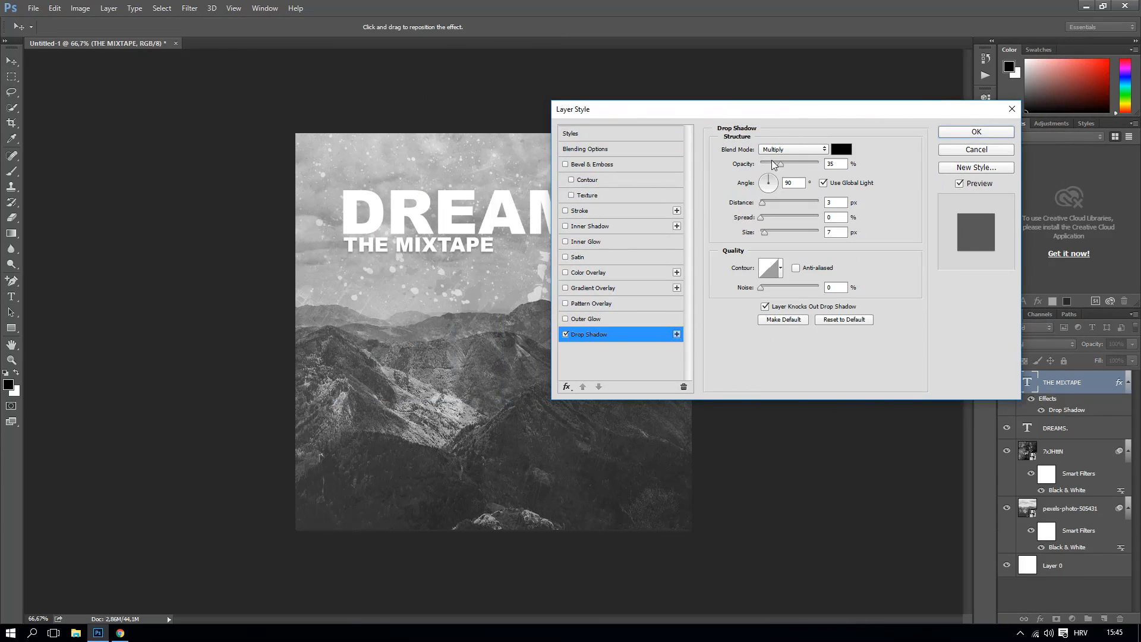
{"action": "left_click_drag", "start_coordinate": [779, 165], "coordinate": [770, 166]}
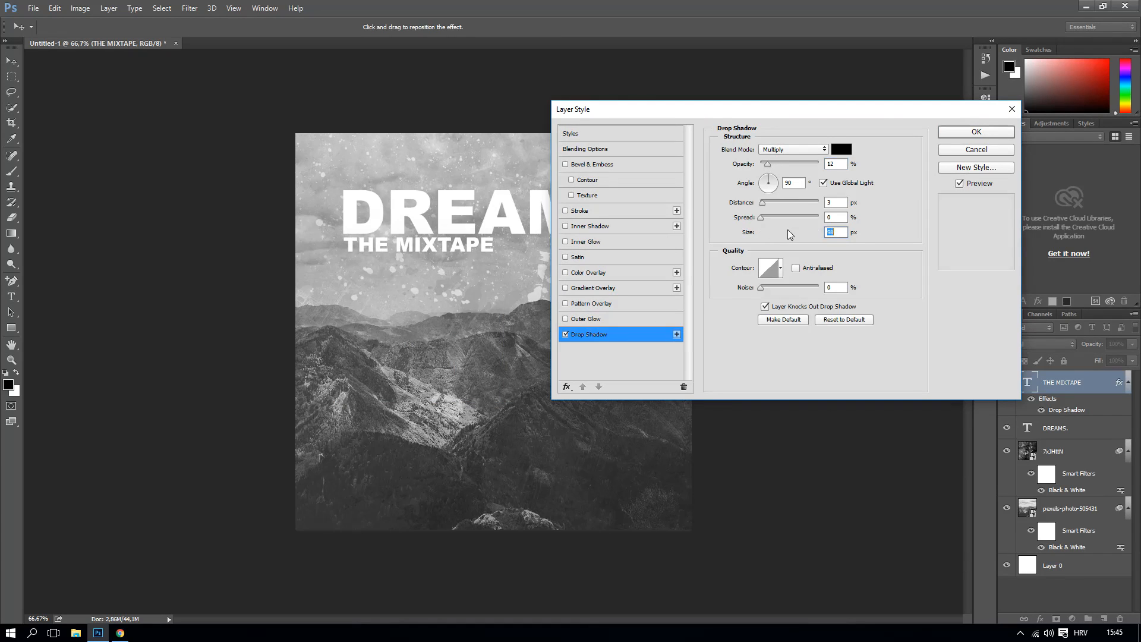
{"action": "left_click_drag", "start_coordinate": [766, 232], "coordinate": [763, 234]}
{"action": "left_click", "coordinate": [760, 221]}
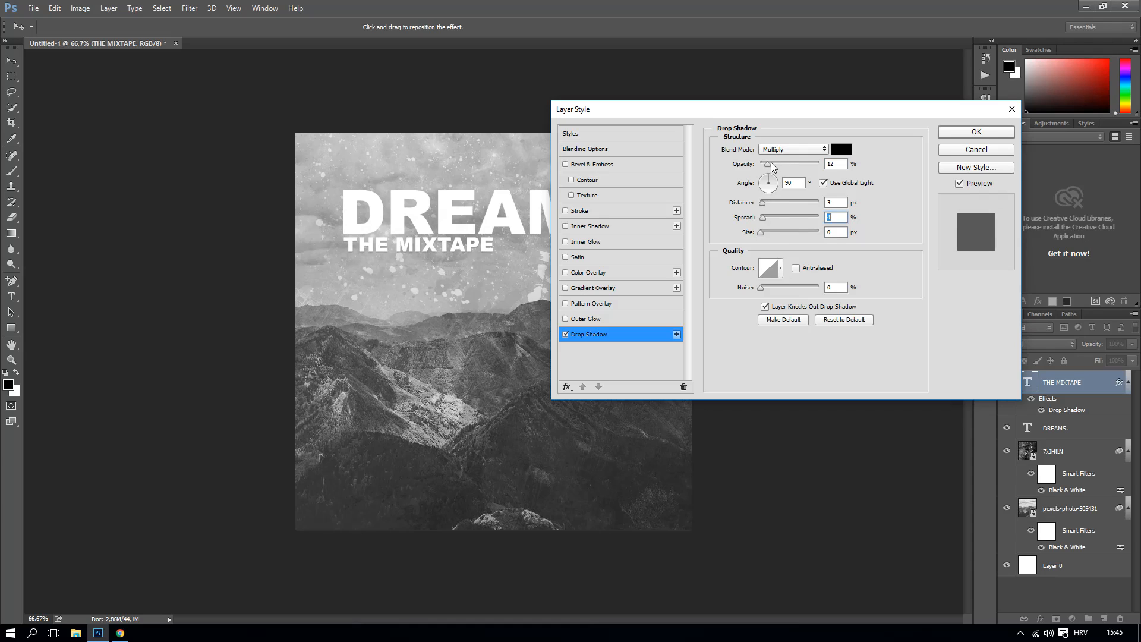
{"action": "left_click_drag", "start_coordinate": [771, 165], "coordinate": [783, 166]}
{"action": "left_click", "coordinate": [563, 337]}
{"action": "left_click", "coordinate": [565, 335]}
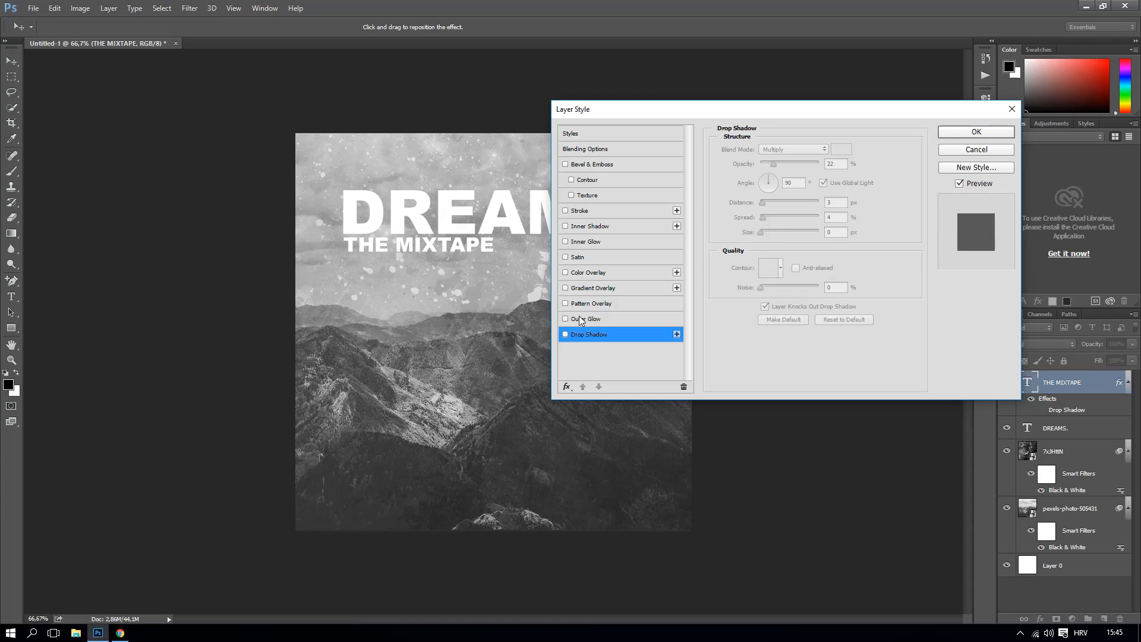
- Enable a 20% opacity gradient overlay, inner glow and a low-opacity inner shadow
{"action": "left_click", "coordinate": [588, 289]}
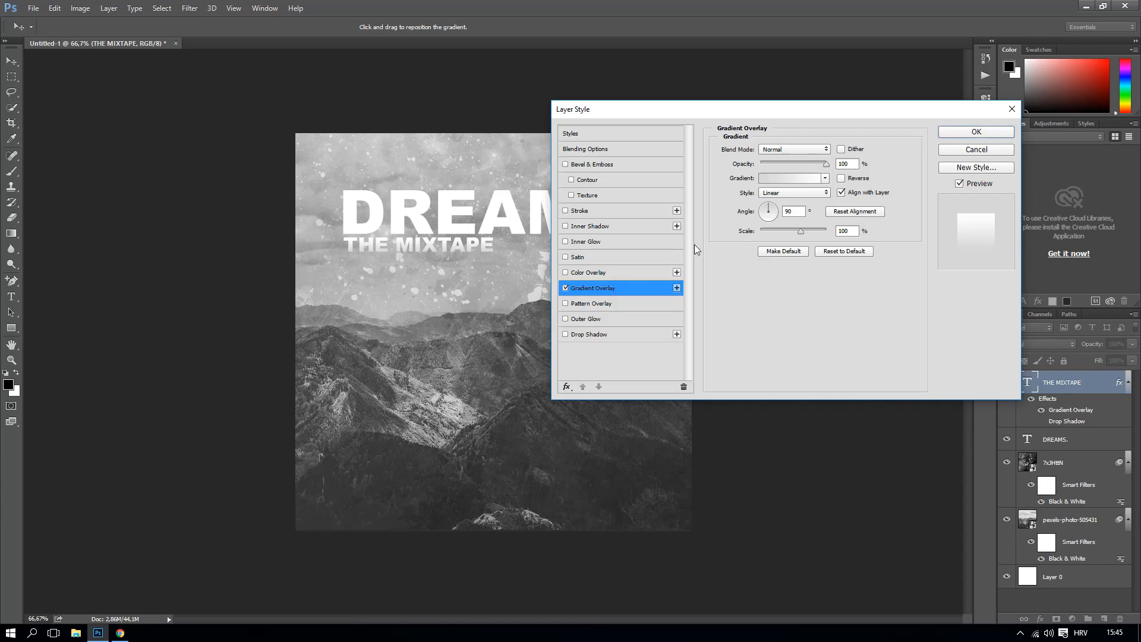
{"action": "left_click_drag", "start_coordinate": [823, 166], "coordinate": [781, 164]}
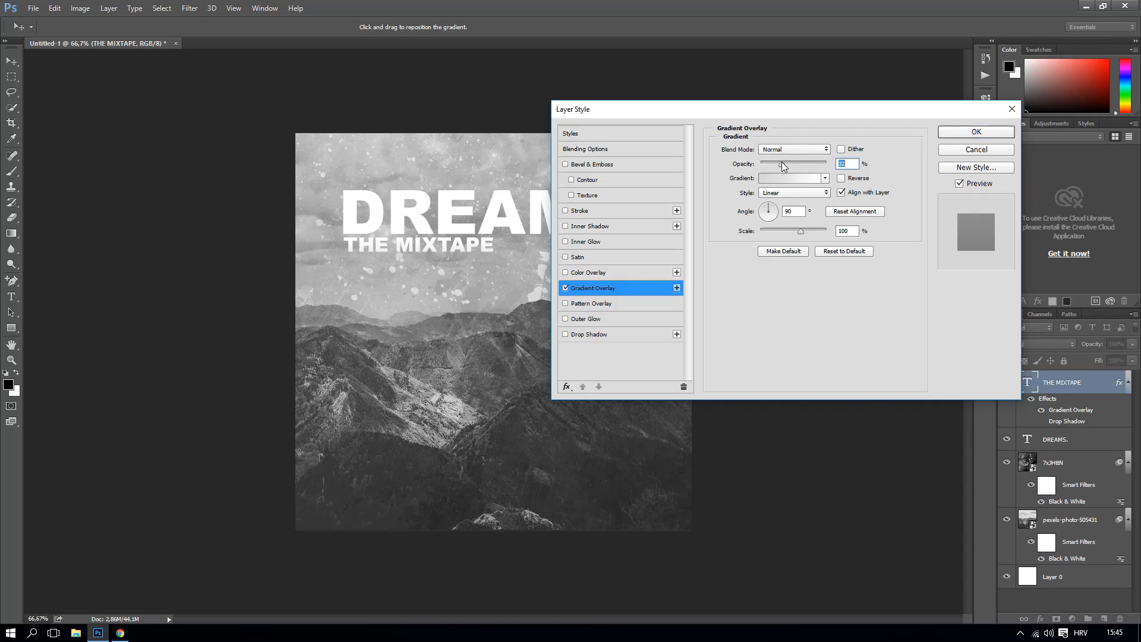
{"action": "type", "text": "20"}
{"action": "left_click", "coordinate": [566, 242]}
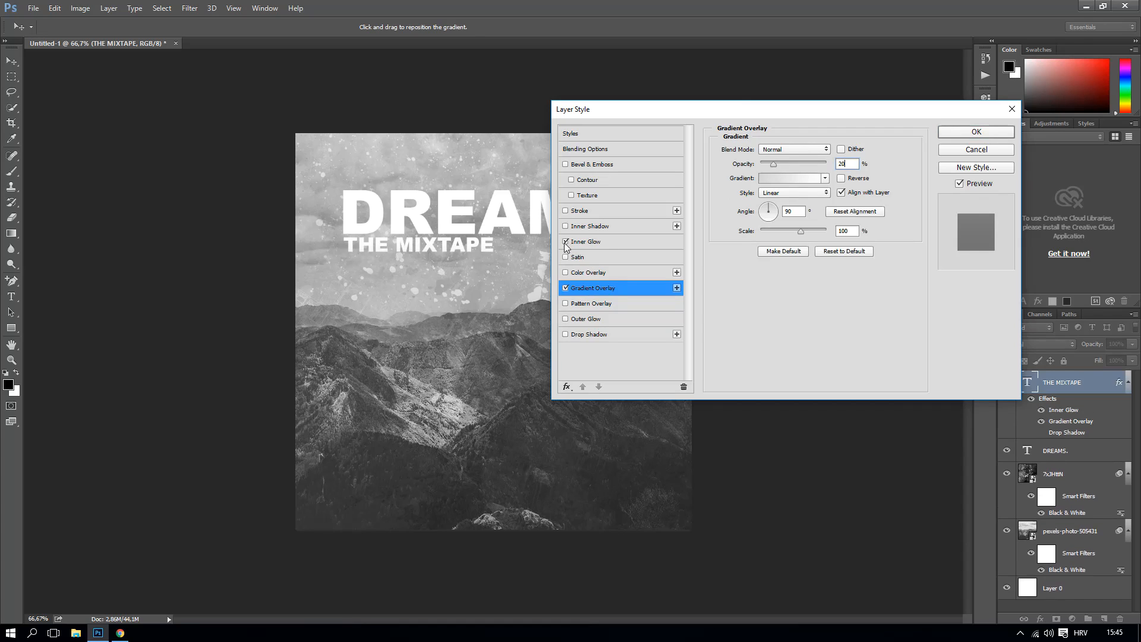
{"action": "left_click", "coordinate": [565, 226]}
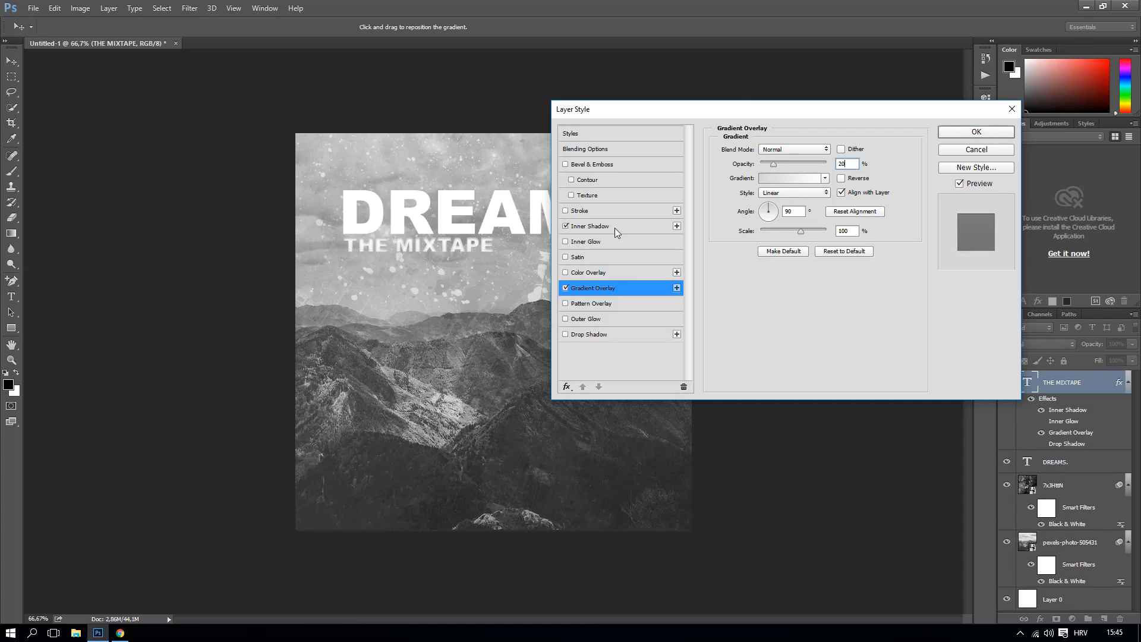
{"action": "left_click_drag", "start_coordinate": [784, 166], "coordinate": [765, 167]}
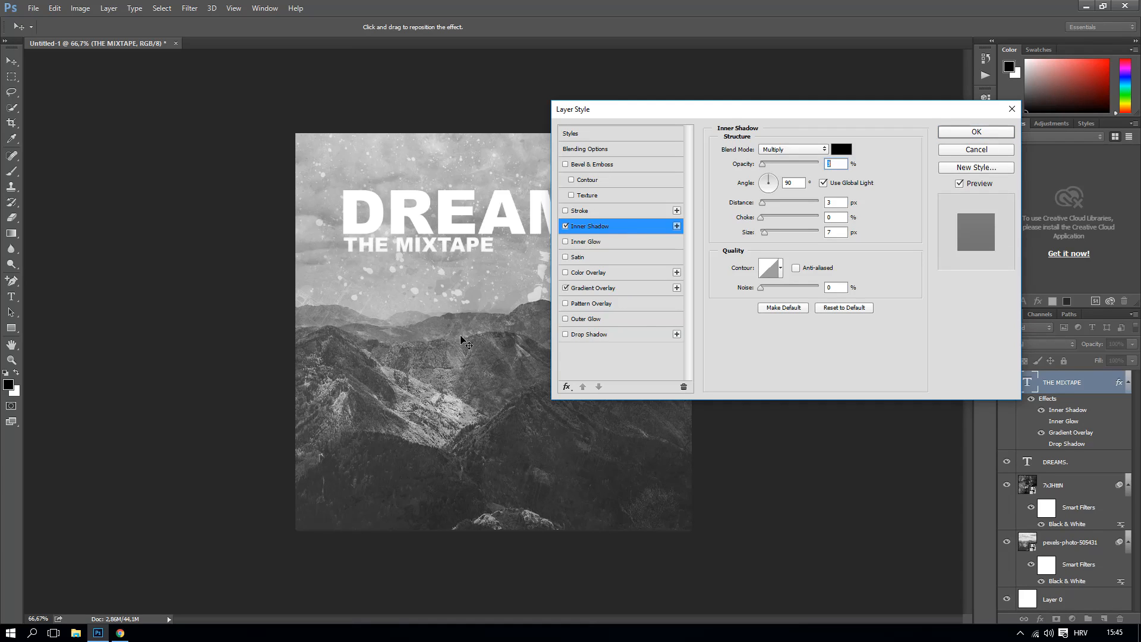
- Copy THE MIXTAPE's inner shadow and gradient overlay style onto the DREAMS. layer
{"action": "left_click", "coordinate": [976, 133]}
{"action": "right_click", "coordinate": [1061, 387]}
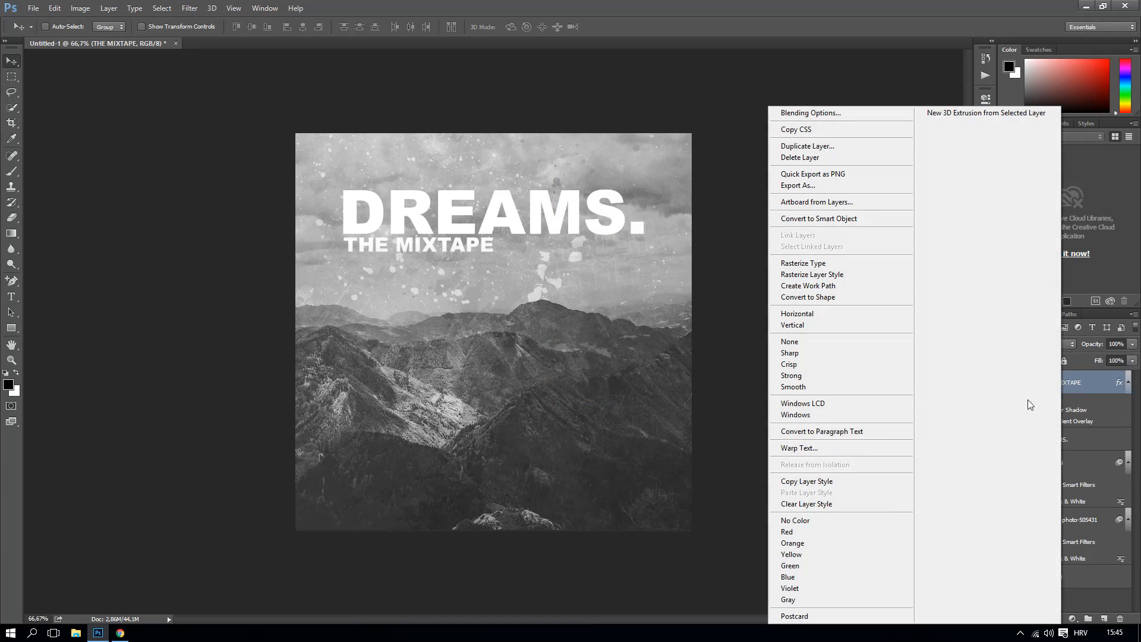
{"action": "left_click", "coordinate": [806, 482]}
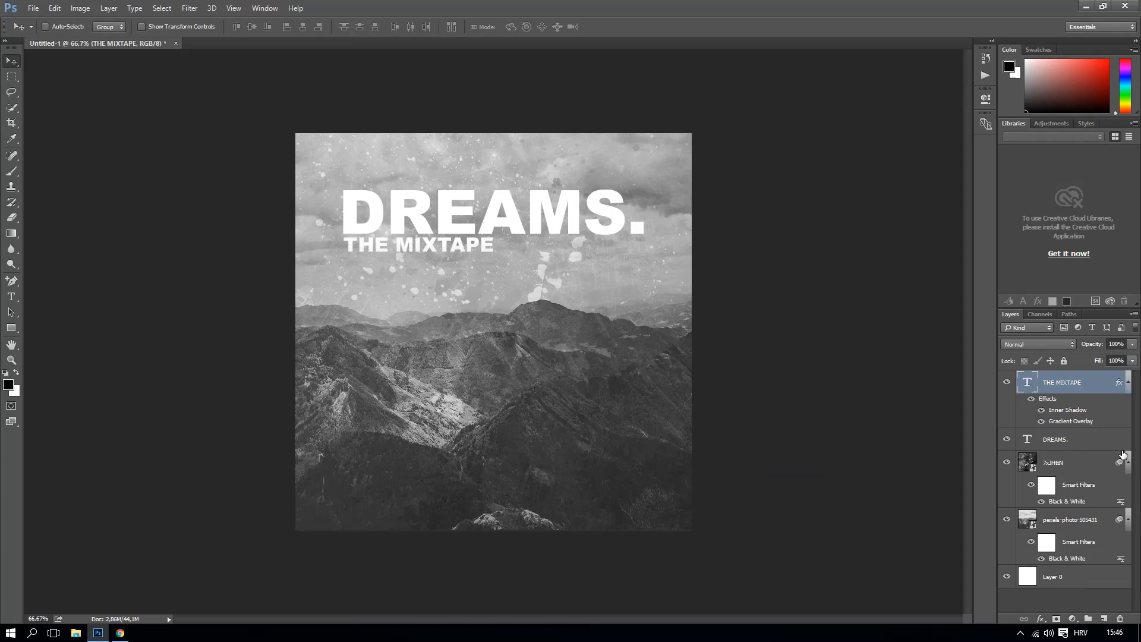
{"action": "right_click", "coordinate": [1075, 440]}
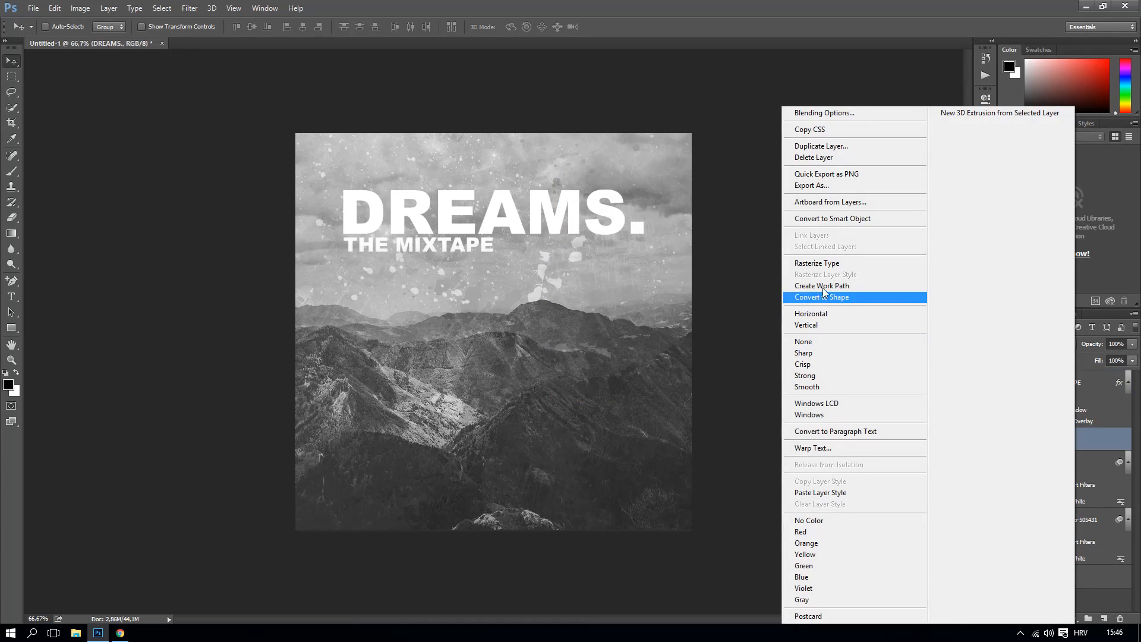
{"action": "left_click", "coordinate": [861, 494]}
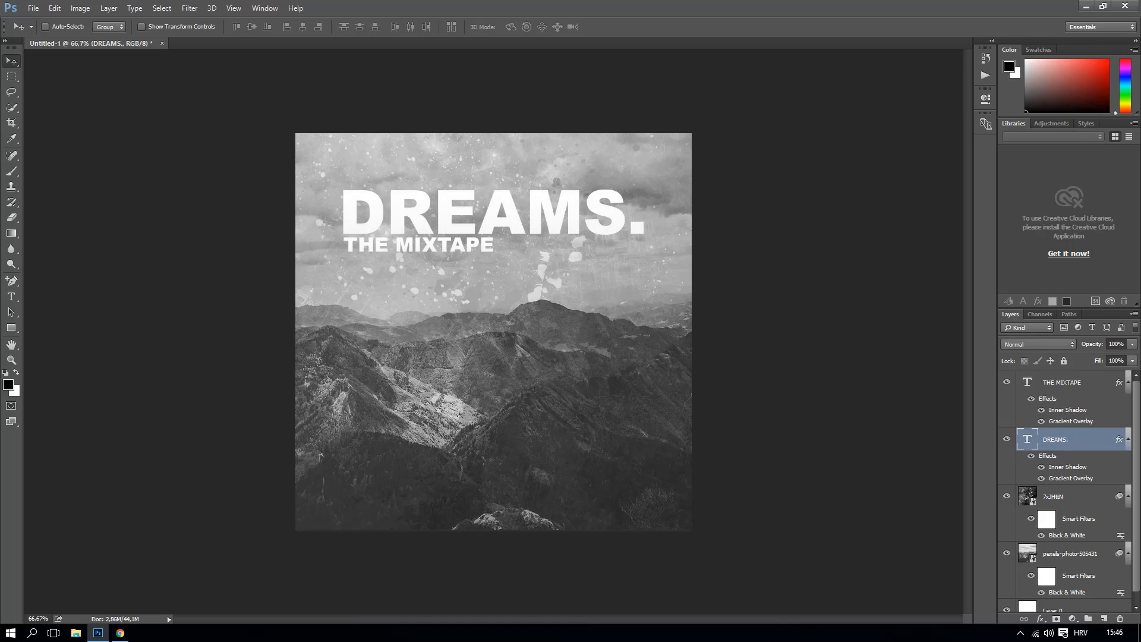
{"action": "mouse_move", "coordinate": [121, 633]}
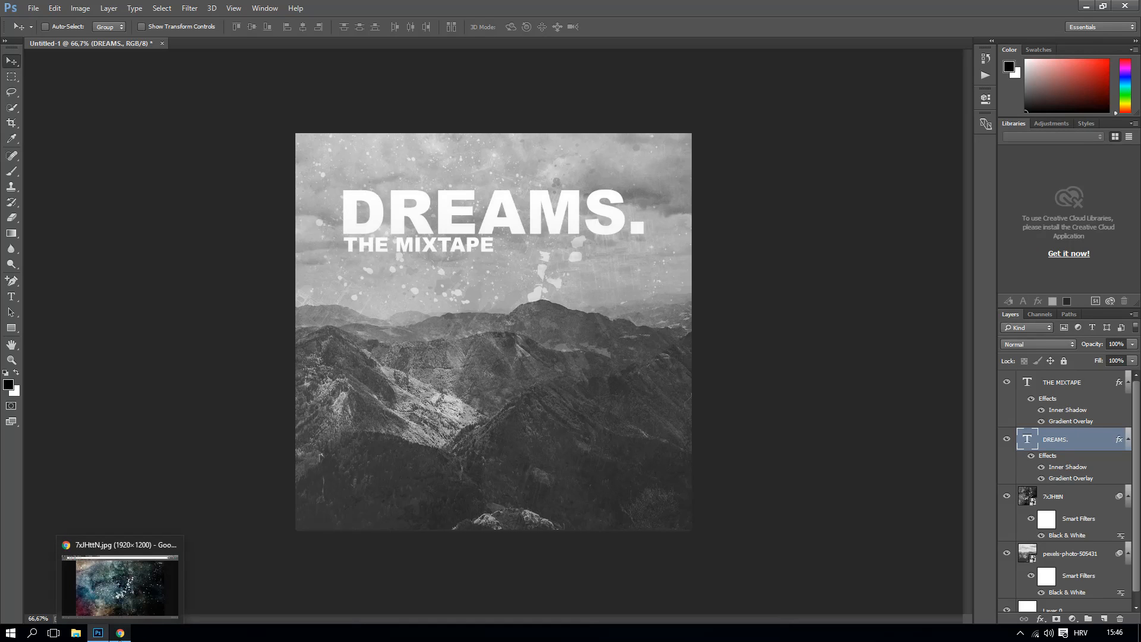
- Search Google Images for 'parental advisory' in Chrome
{"action": "left_click", "coordinate": [120, 632]}
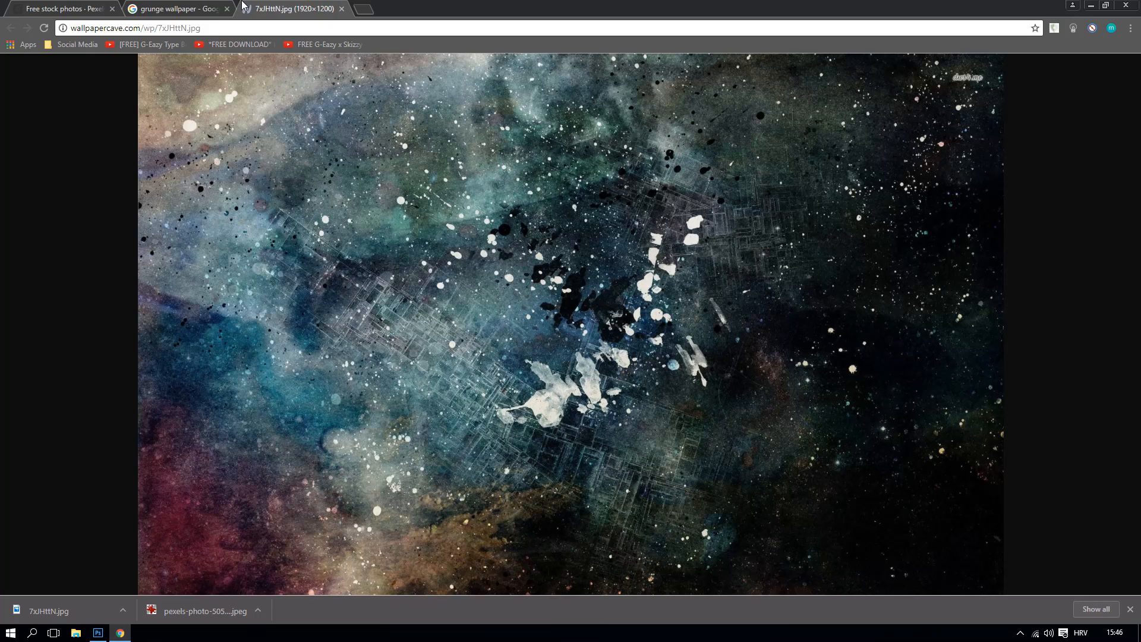
{"action": "left_click", "coordinate": [183, 12]}
{"action": "scroll", "coordinate": [182, 179], "scroll_direction": "up", "scroll_amount": 3}
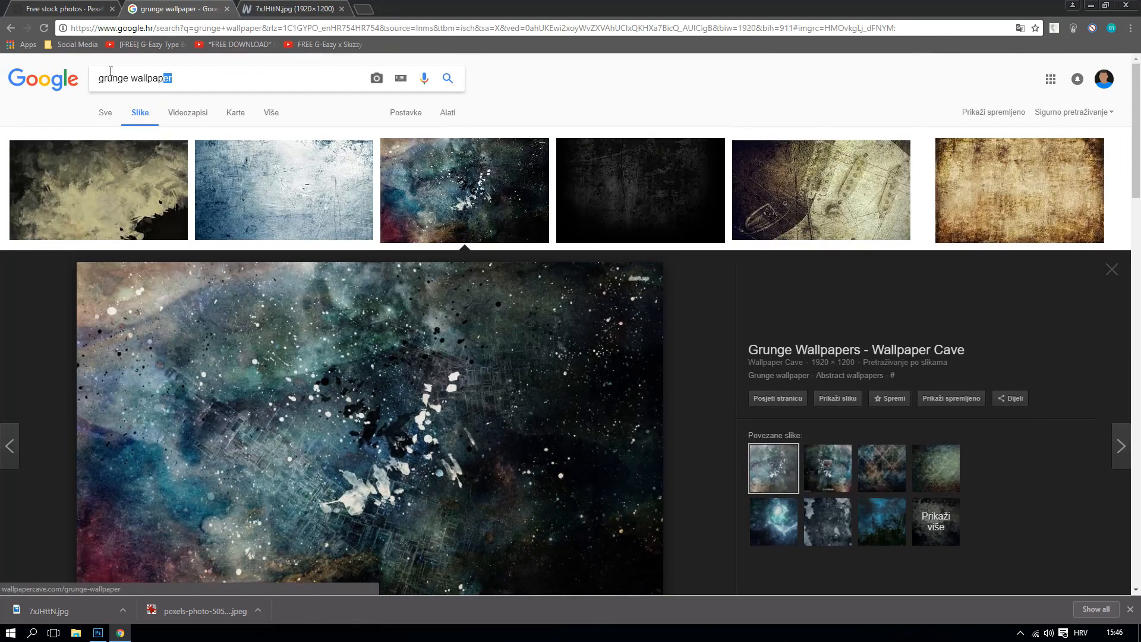
{"action": "double_click", "coordinate": [191, 80]}
{"action": "key", "text": "ctrl+a"}
{"action": "type", "text": "PARE"}
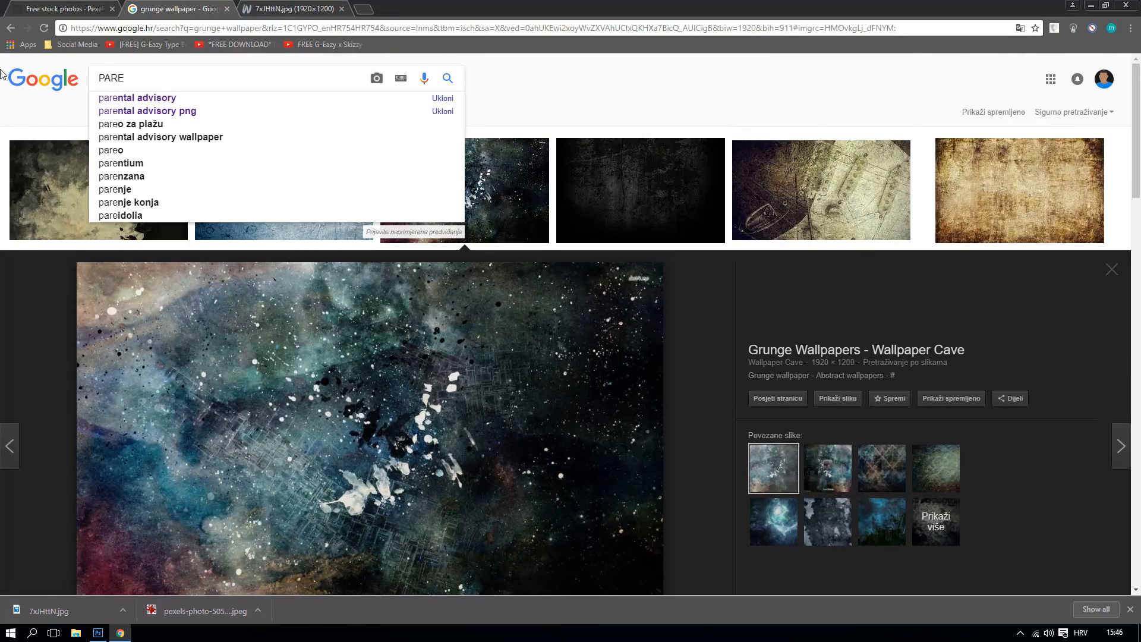
{"action": "key", "text": "Down"}
{"action": "key", "text": "Return"}
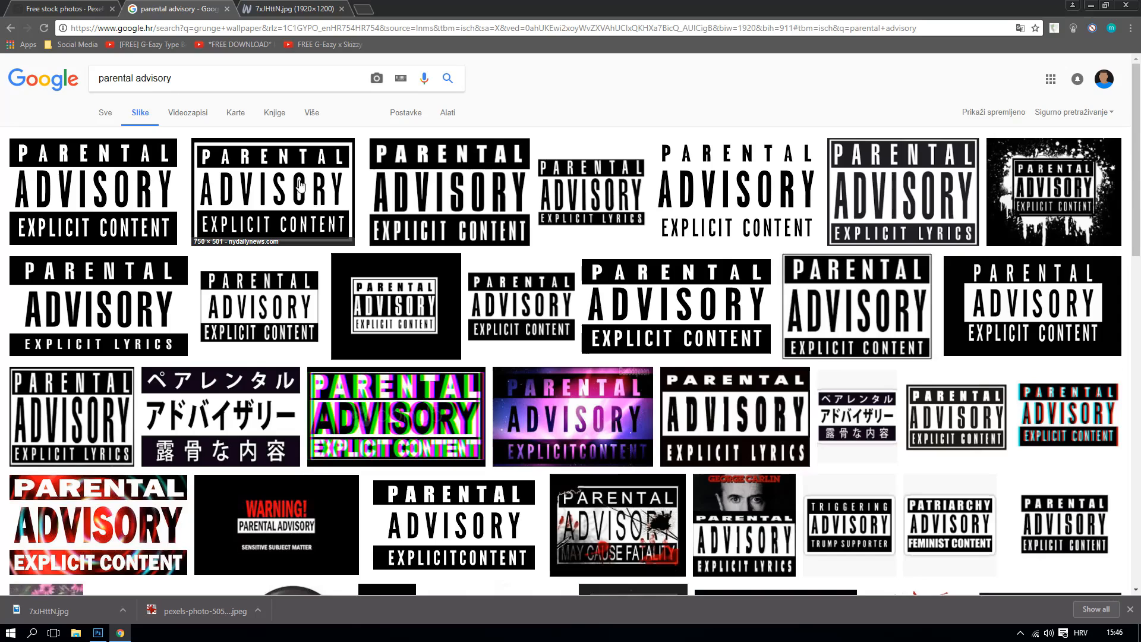
- Open the Wikimedia Parental Advisory label full size and save it as a PNG
{"action": "left_click", "coordinate": [301, 187]}
{"action": "left_click", "coordinate": [375, 357]}
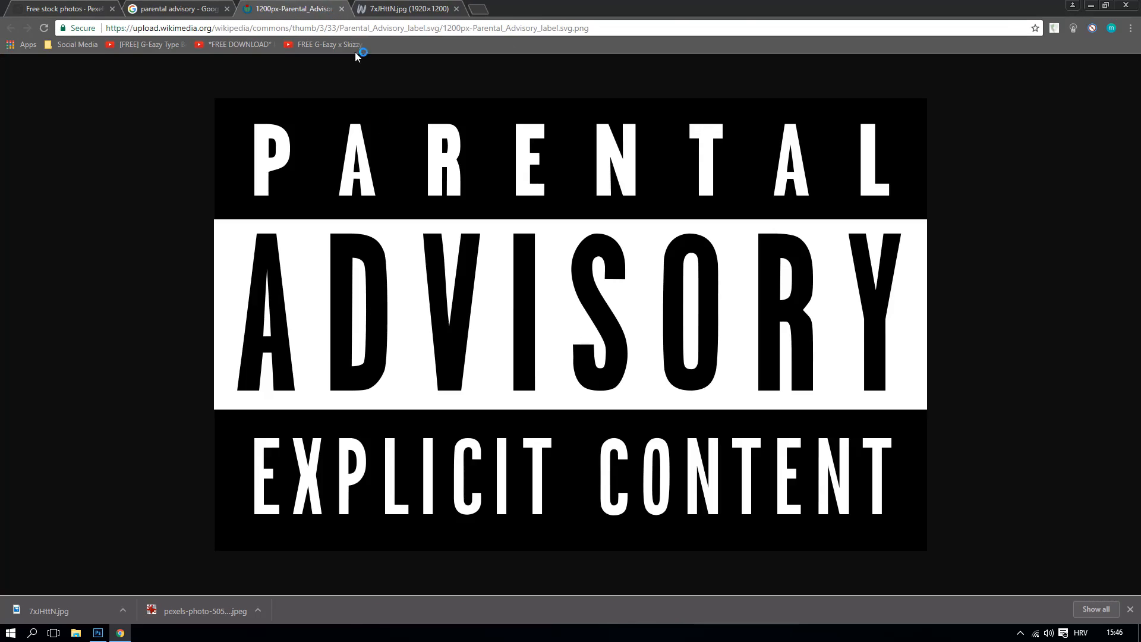
{"action": "right_click", "coordinate": [392, 251]}
{"action": "left_click", "coordinate": [419, 263]}
{"action": "key", "text": "Return"}
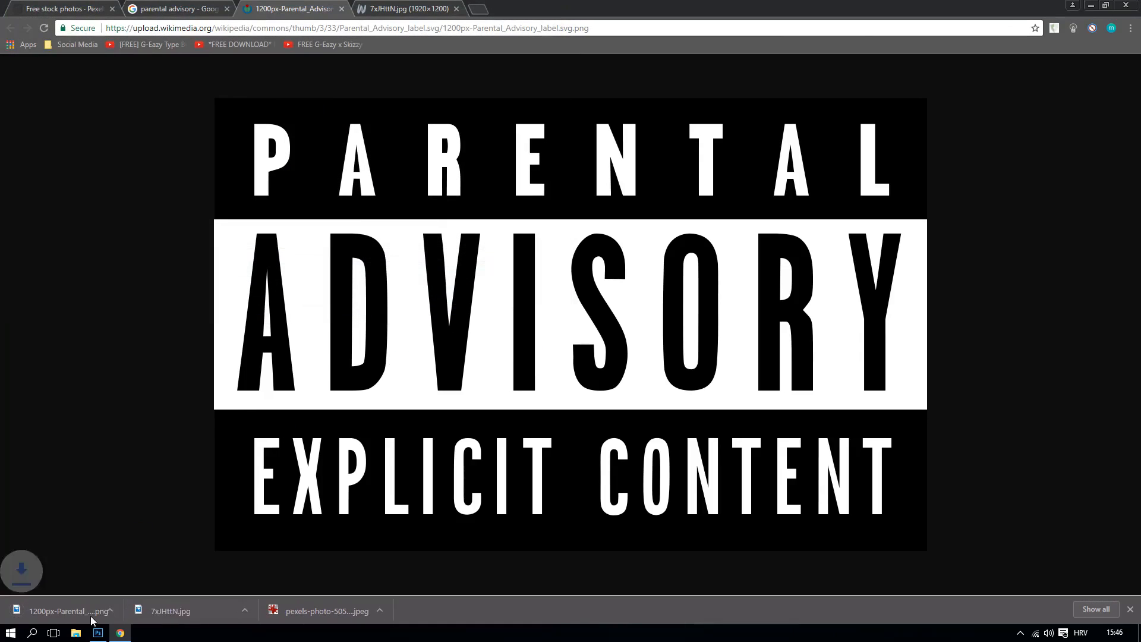
- Place the downloaded label on the cover, scaled small in the bottom-right corner
{"action": "left_click_drag", "start_coordinate": [67, 611], "coordinate": [490, 357]}
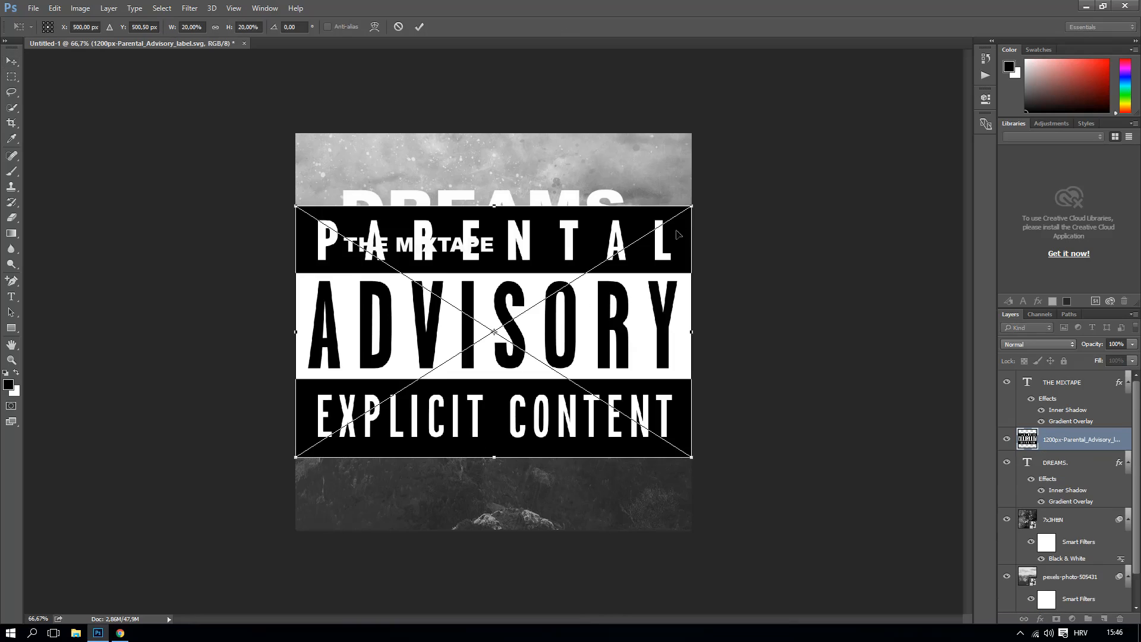
{"action": "left_click_drag", "start_coordinate": [691, 208], "coordinate": [410, 392]}
{"action": "mouse_move", "coordinate": [348, 424]}
{"action": "left_mouse_down"}
{"action": "mouse_move", "coordinate": [471, 464]}
{"action": "mouse_move", "coordinate": [494, 486]}
{"action": "mouse_move", "coordinate": [513, 465]}
{"action": "mouse_move", "coordinate": [655, 504]}
{"action": "left_mouse_up"}
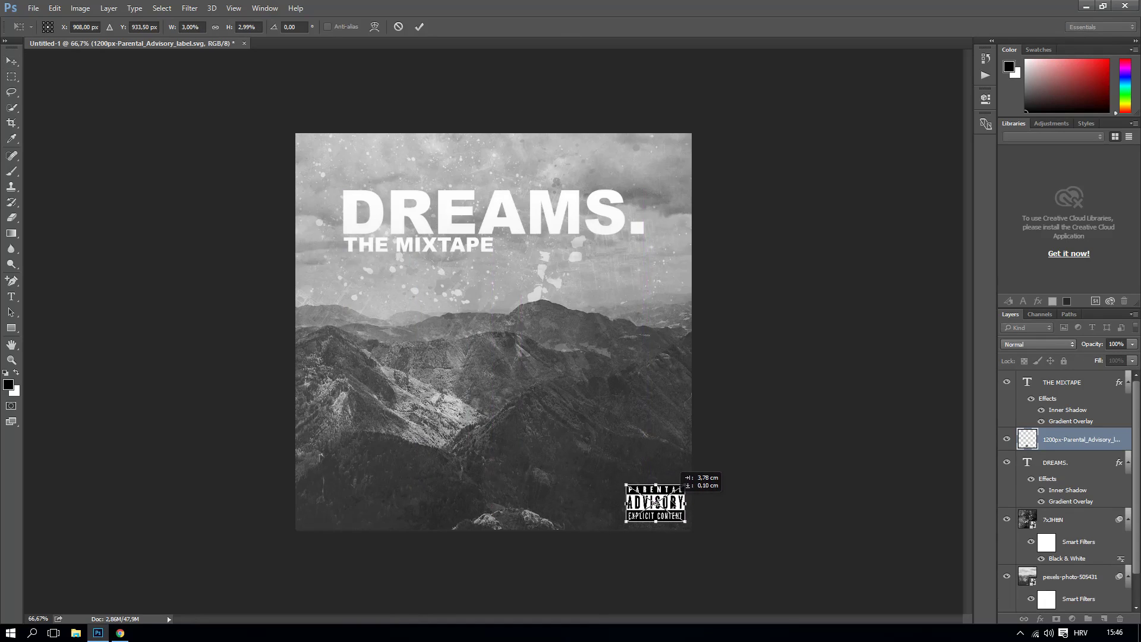
{"action": "left_click", "coordinate": [423, 26]}
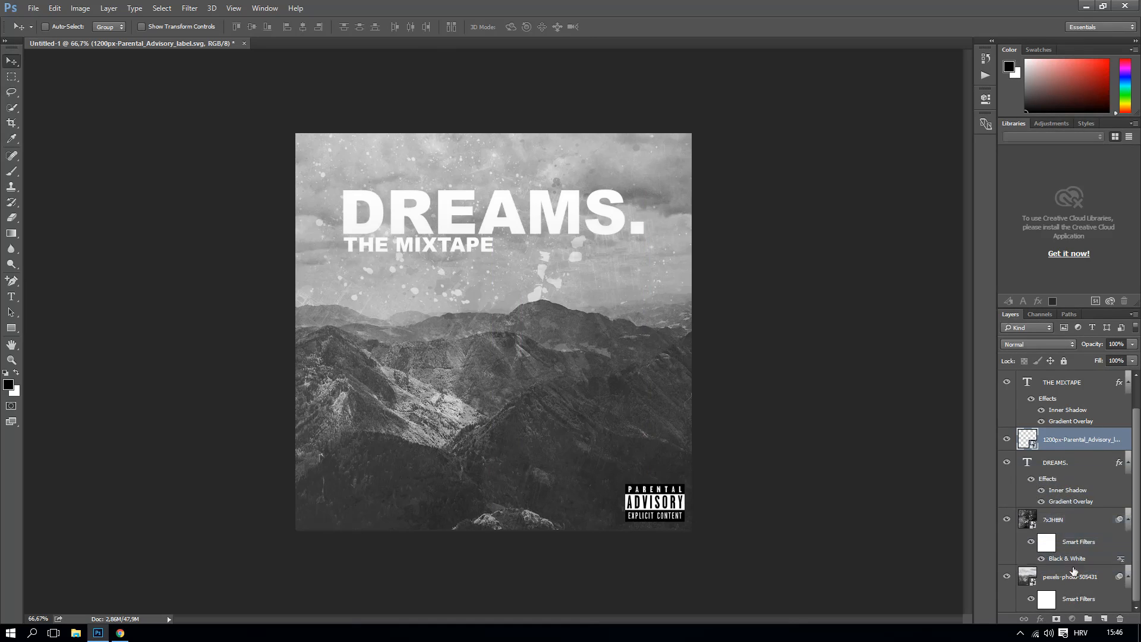
- Move the label layer just under DREAMS. and blend it with Lighten at 85% opacity
{"action": "left_click_drag", "start_coordinate": [1074, 569], "coordinate": [1073, 571]}
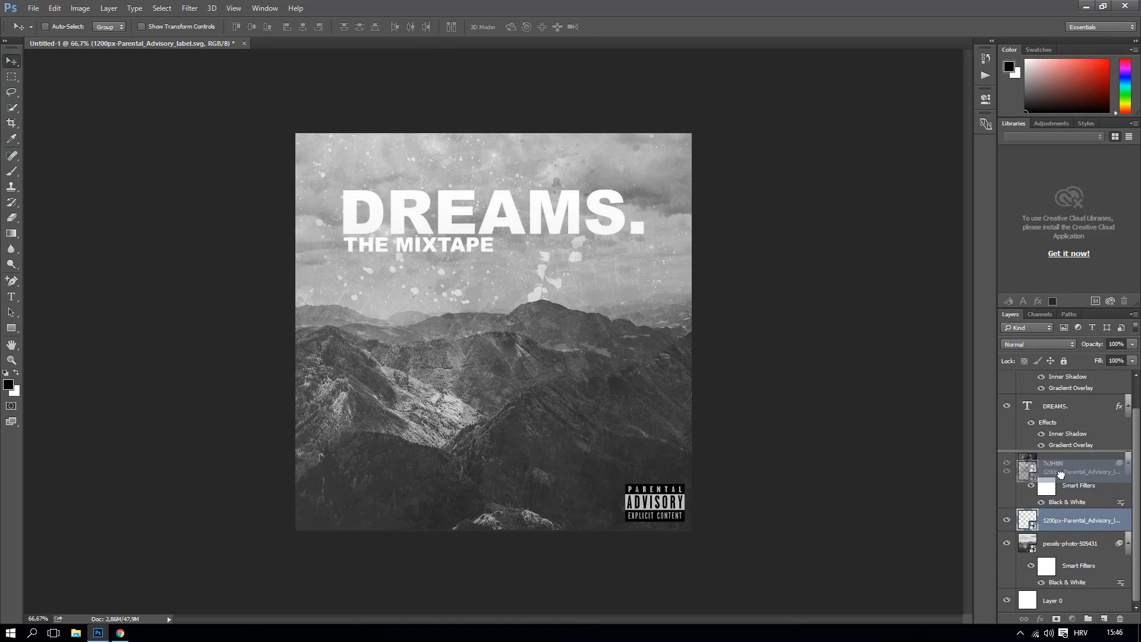
{"action": "left_click_drag", "start_coordinate": [1067, 520], "coordinate": [1065, 454]}
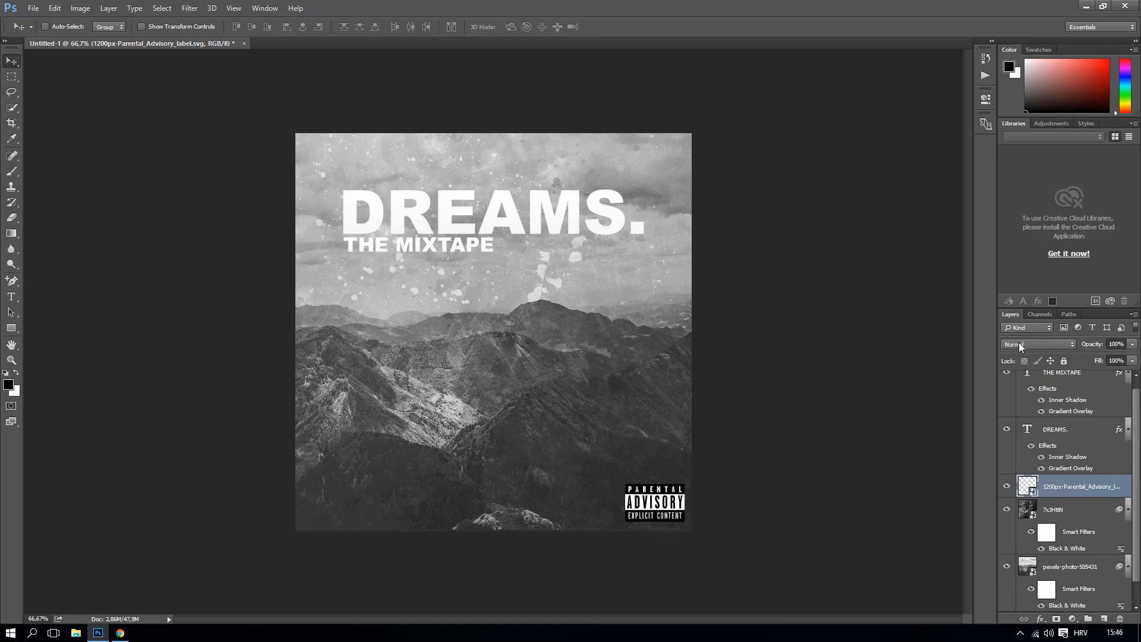
{"action": "scroll", "coordinate": [1019, 345], "scroll_direction": "down", "scroll_amount": 1}
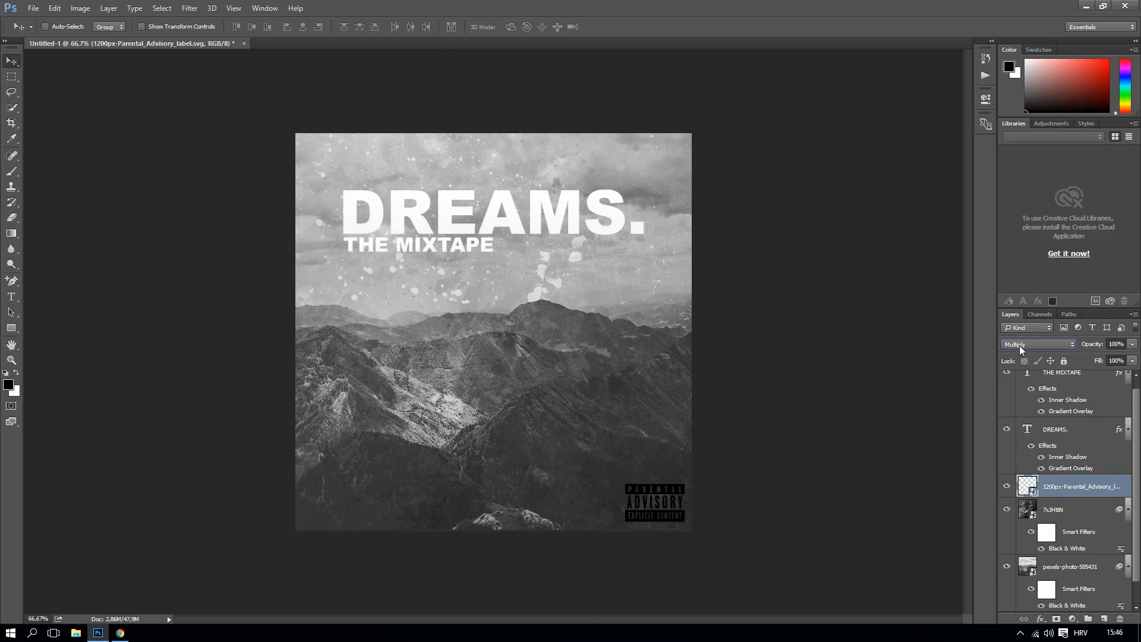
{"action": "scroll", "coordinate": [1018, 345], "scroll_direction": "down", "scroll_amount": 1}
{"action": "scroll", "coordinate": [1020, 344], "scroll_direction": "down", "scroll_amount": 1}
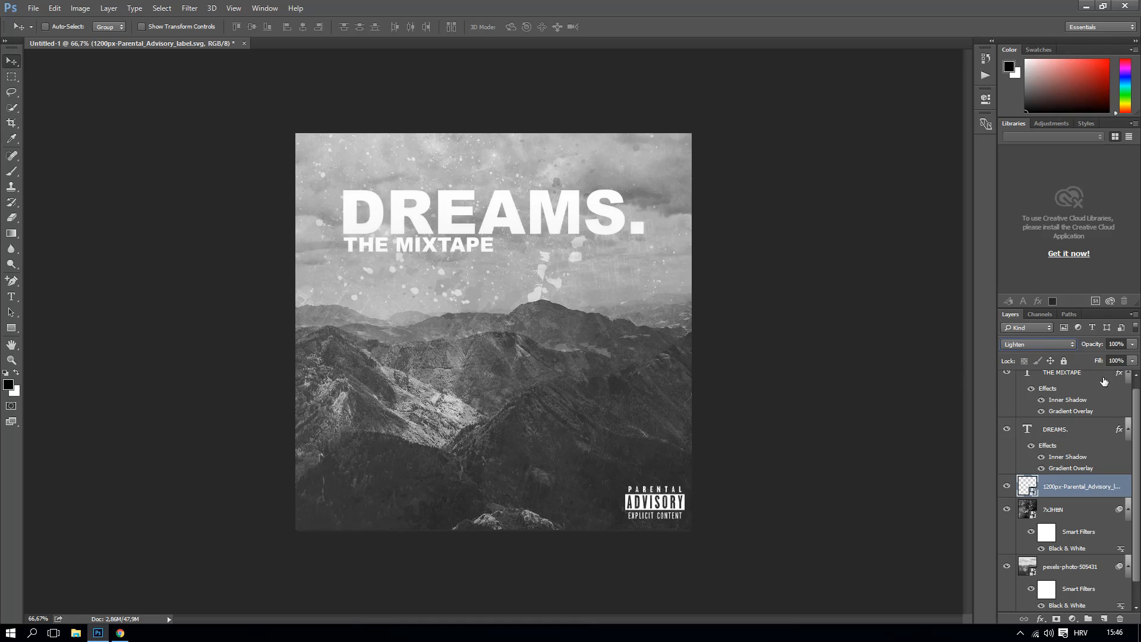
{"action": "left_click", "coordinate": [1121, 344]}
{"action": "type", "text": "90"}
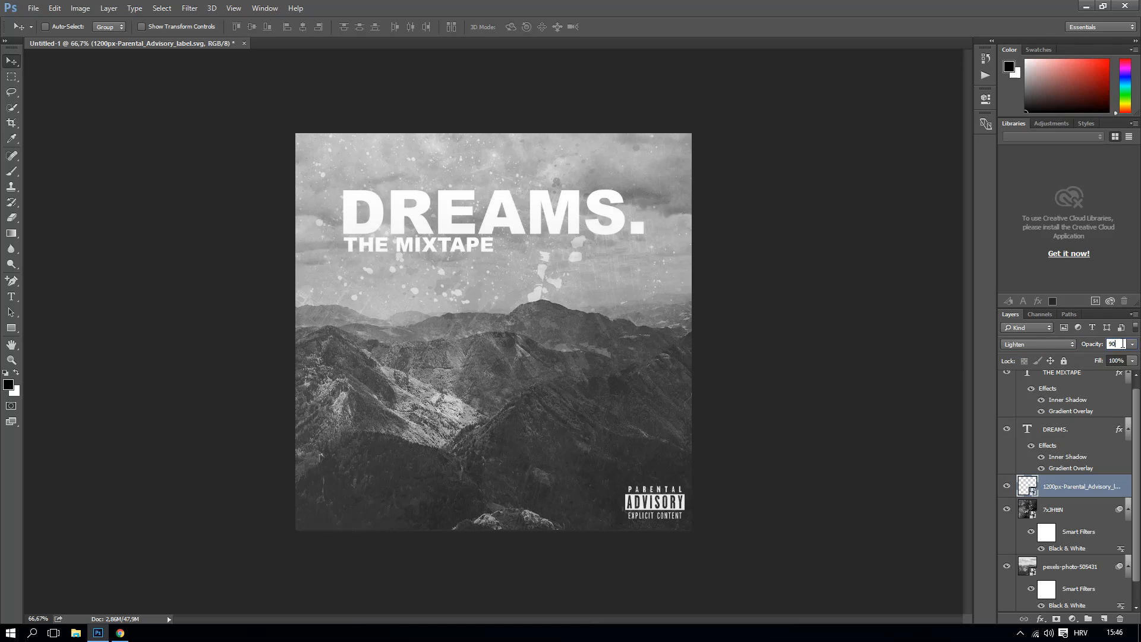
{"action": "type", "text": "80"}
{"action": "type", "text": "85"}
{"action": "scroll", "coordinate": [1046, 522], "scroll_direction": "up", "scroll_amount": 1}
- Select all artwork layers from DREAMS. to the mountain photo and merge them into THE MIXTAPE
{"action": "left_click", "coordinate": [1078, 382]}
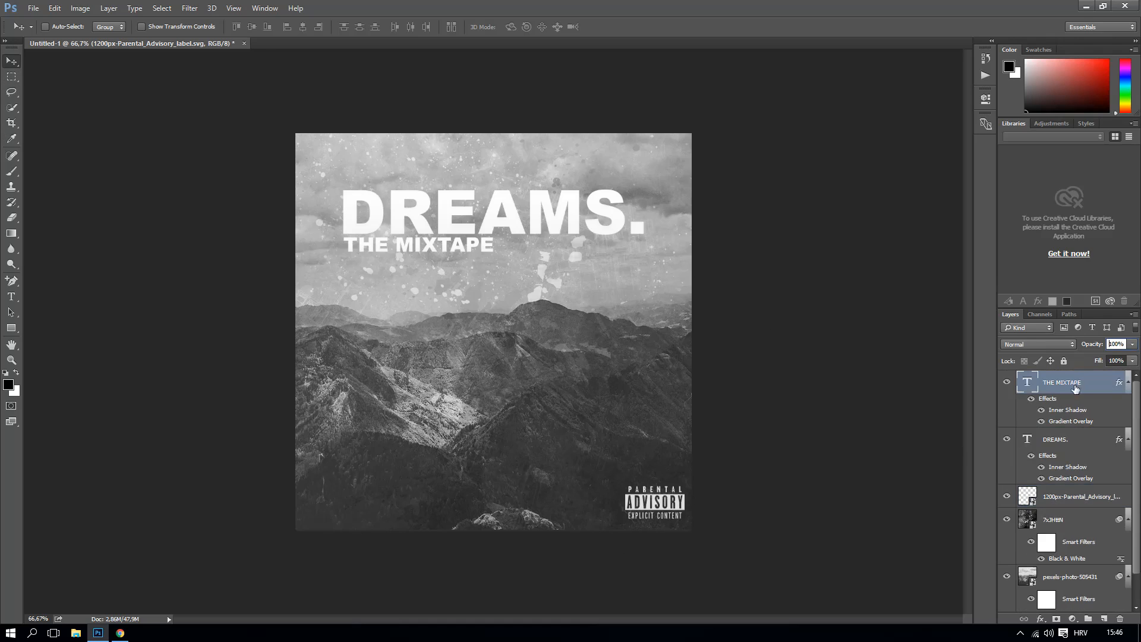
{"action": "scroll", "coordinate": [1090, 476], "scroll_direction": "down", "scroll_amount": 1}
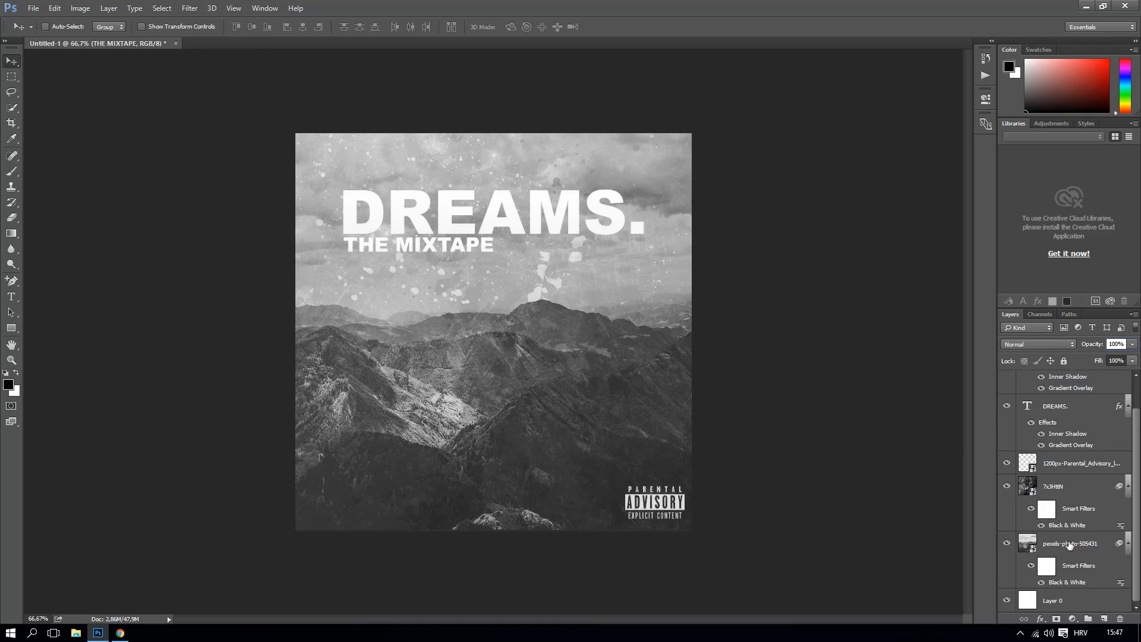
{"action": "left_click", "coordinate": [1069, 546], "text": "shift"}
{"action": "scroll", "coordinate": [1084, 533], "scroll_direction": "up", "scroll_amount": 1}
{"action": "left_click", "coordinate": [1059, 383]}
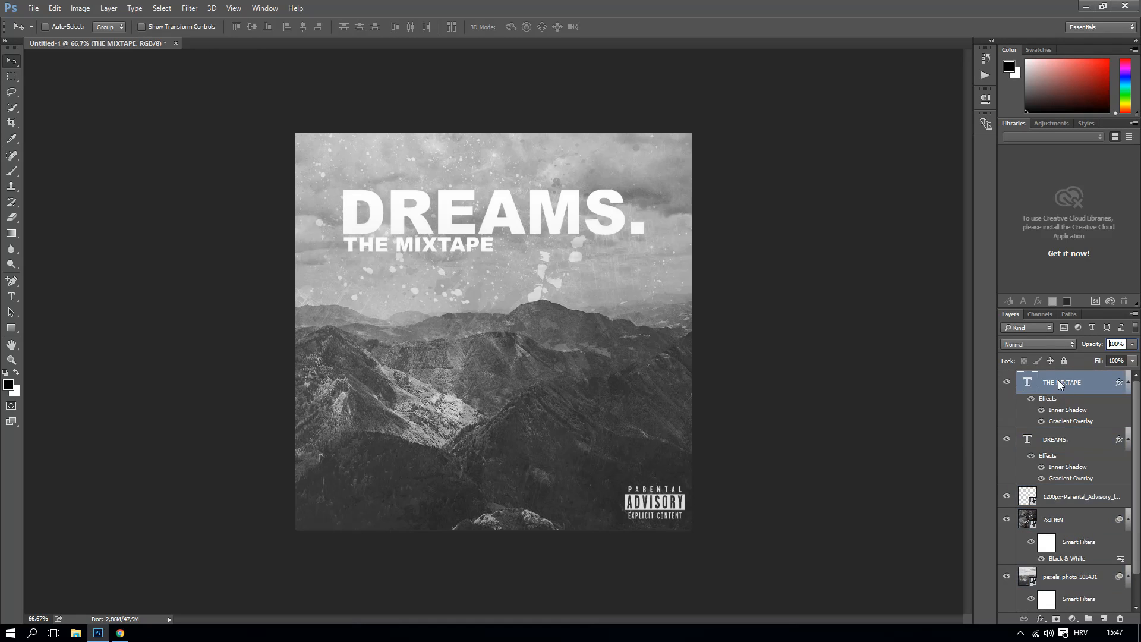
{"action": "scroll", "coordinate": [1058, 453], "scroll_direction": "down", "scroll_amount": 1}
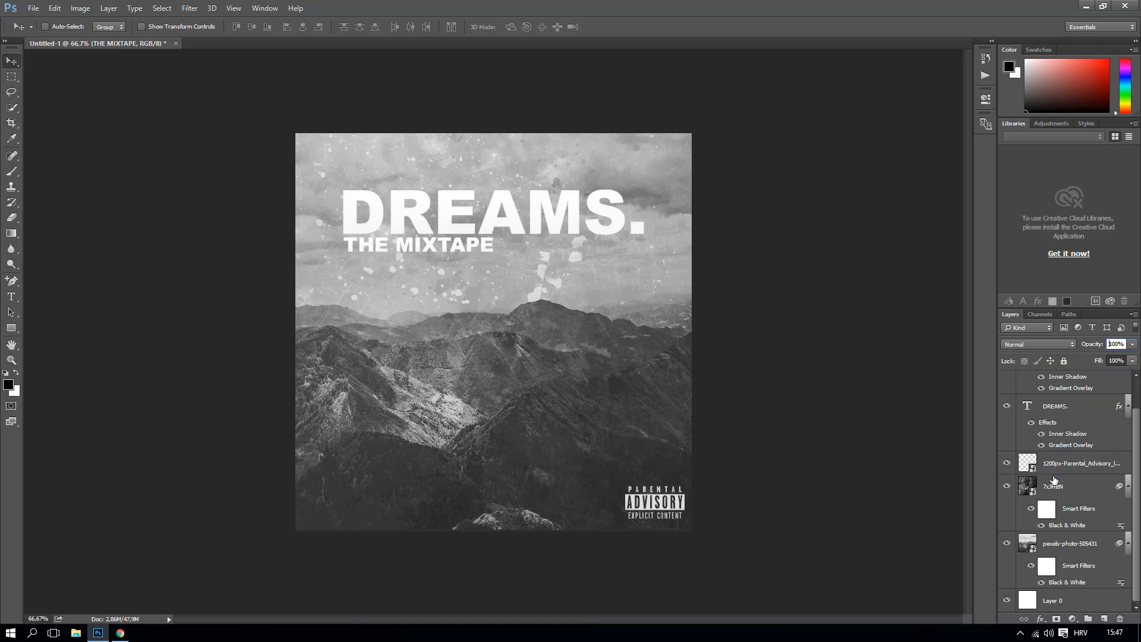
{"action": "left_click", "coordinate": [1058, 542], "text": "shift"}
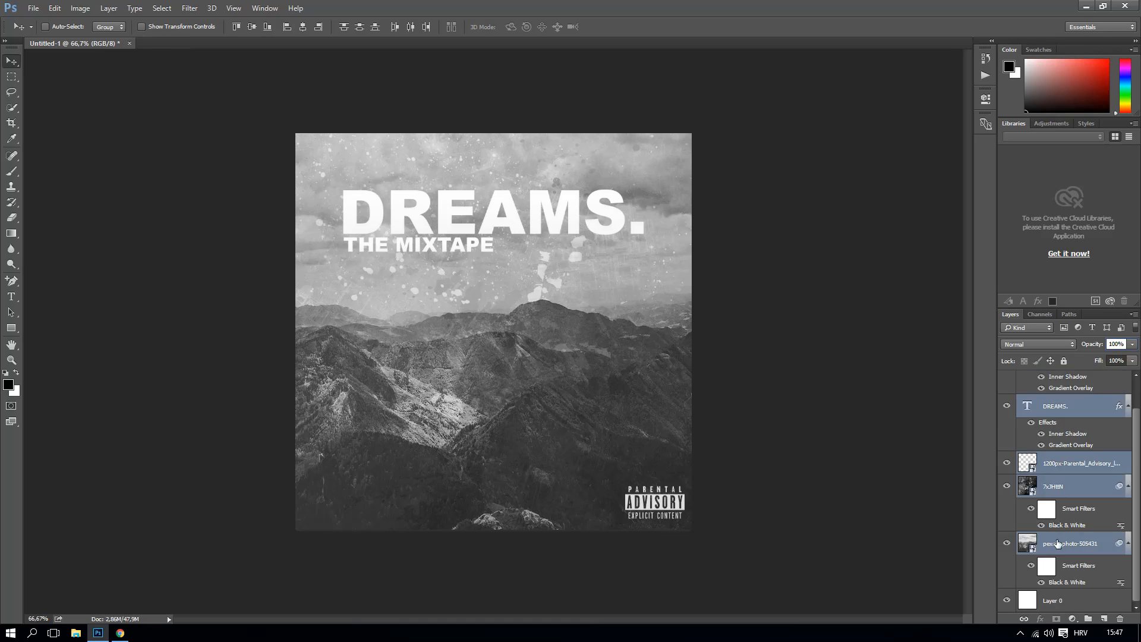
{"action": "key", "text": "ctrl+e"}
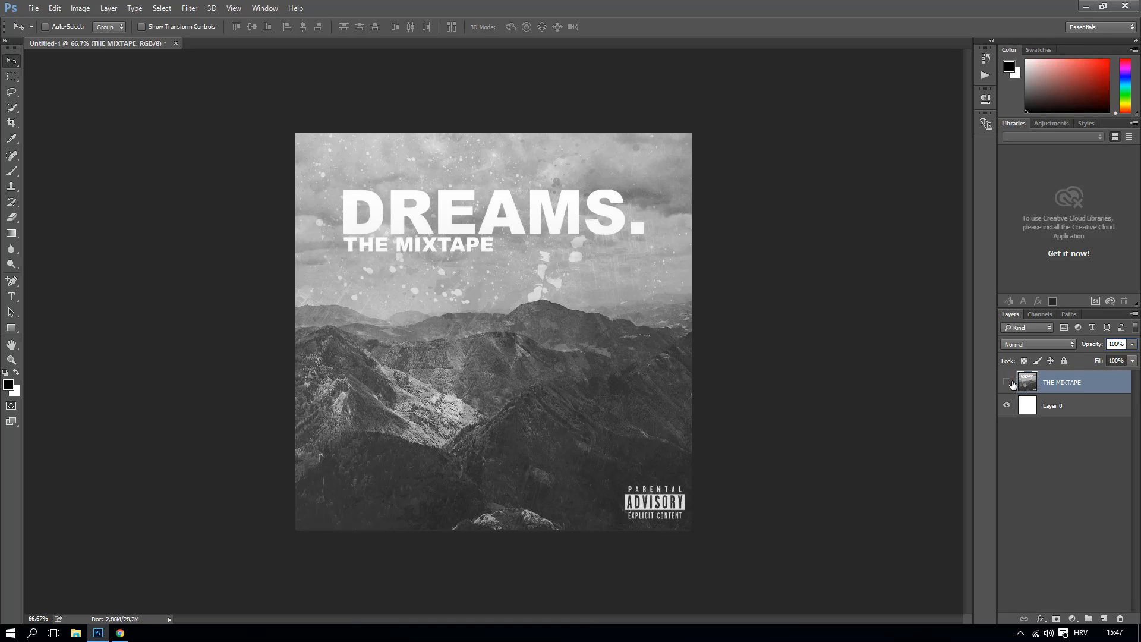
{"action": "left_click", "coordinate": [1008, 383]}
{"action": "left_click", "coordinate": [1007, 383]}
- Draw Rectangle 1 inset from the cover's edges and place it beneath THE MIXTAPE
{"action": "left_click", "coordinate": [11, 327]}
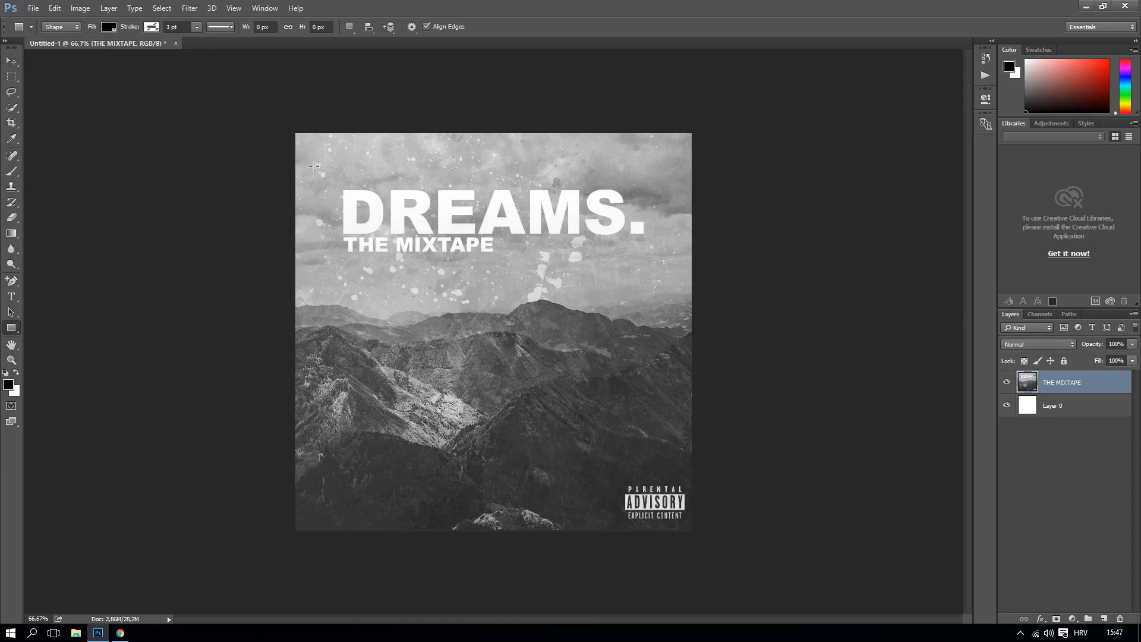
{"action": "left_click_drag", "start_coordinate": [315, 156], "coordinate": [673, 507]}
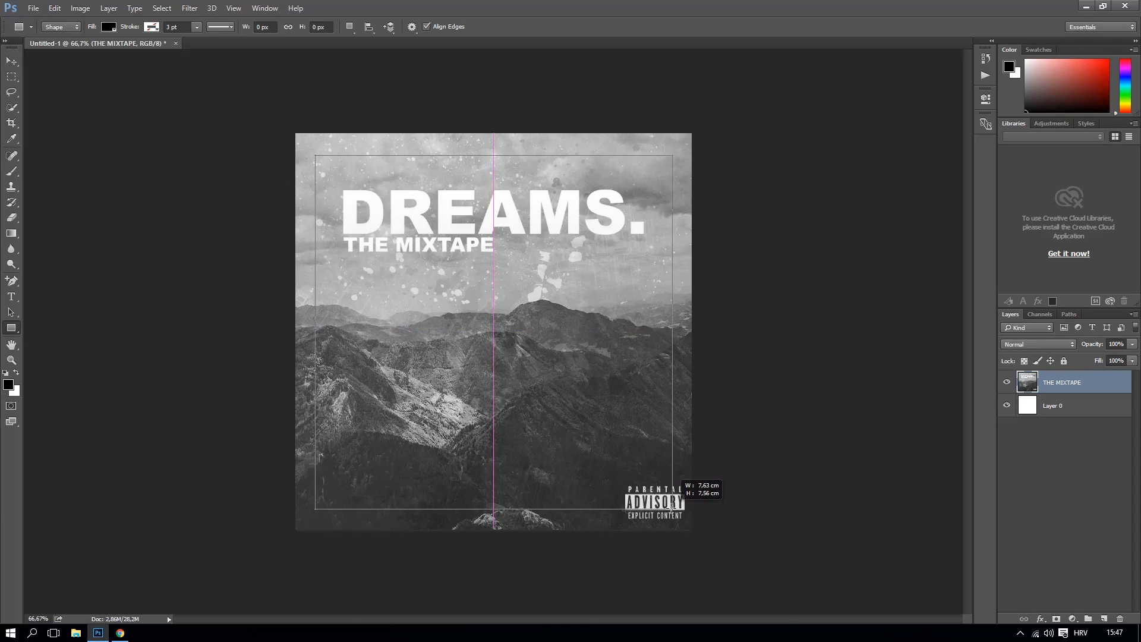
{"action": "left_click_drag", "start_coordinate": [676, 508], "coordinate": [673, 507]}
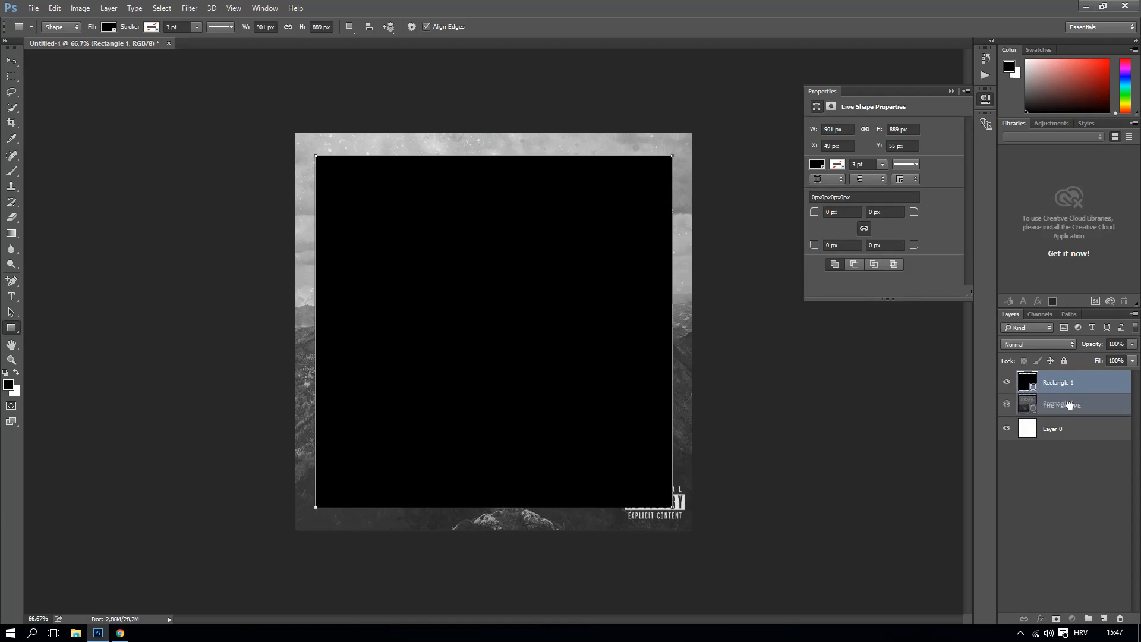
{"action": "left_click_drag", "start_coordinate": [1069, 386], "coordinate": [1070, 412]}
- Clip the merged artwork to Rectangle 1 so a white border frames the cover
{"action": "left_click", "coordinate": [1061, 387]}
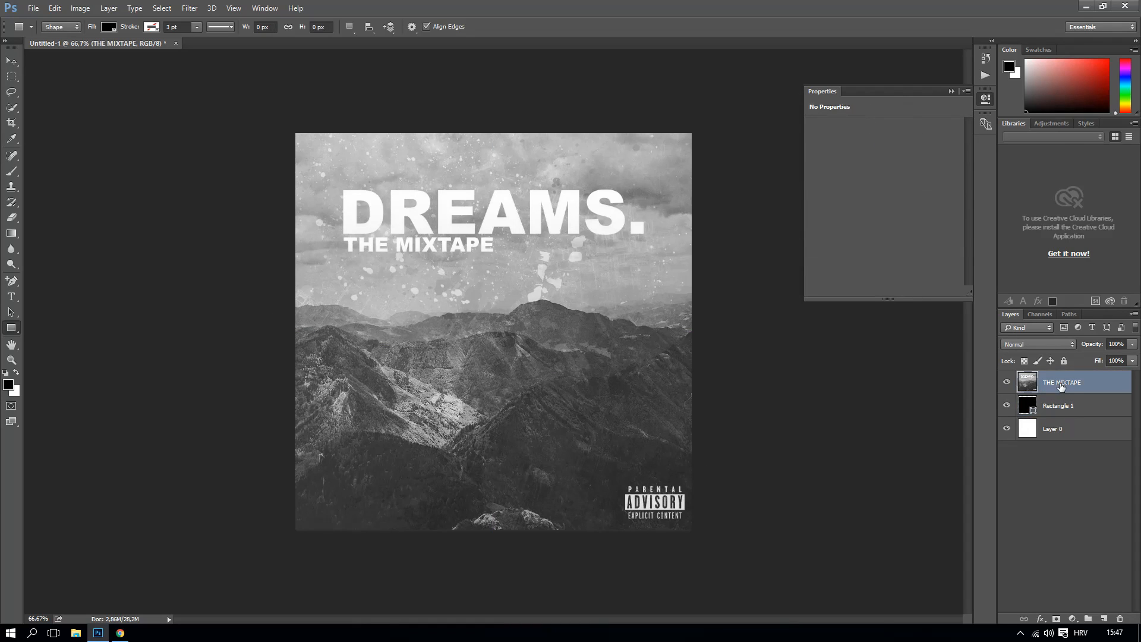
{"action": "right_click", "coordinate": [1060, 385]}
{"action": "left_click", "coordinate": [963, 299]}
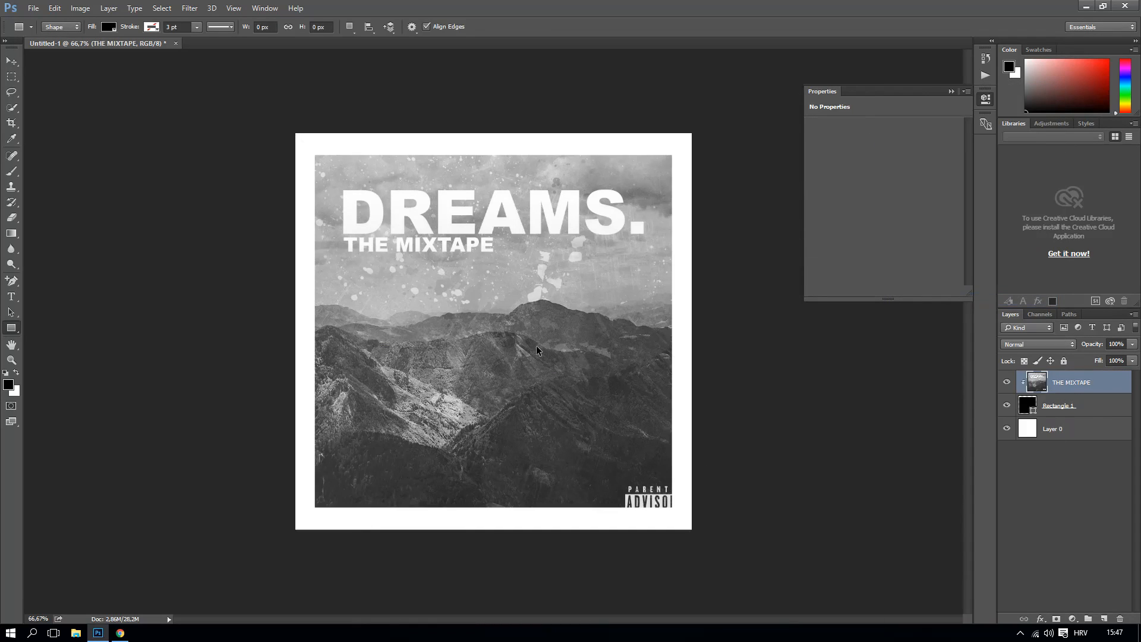
{"action": "key", "text": "ctrl+t"}
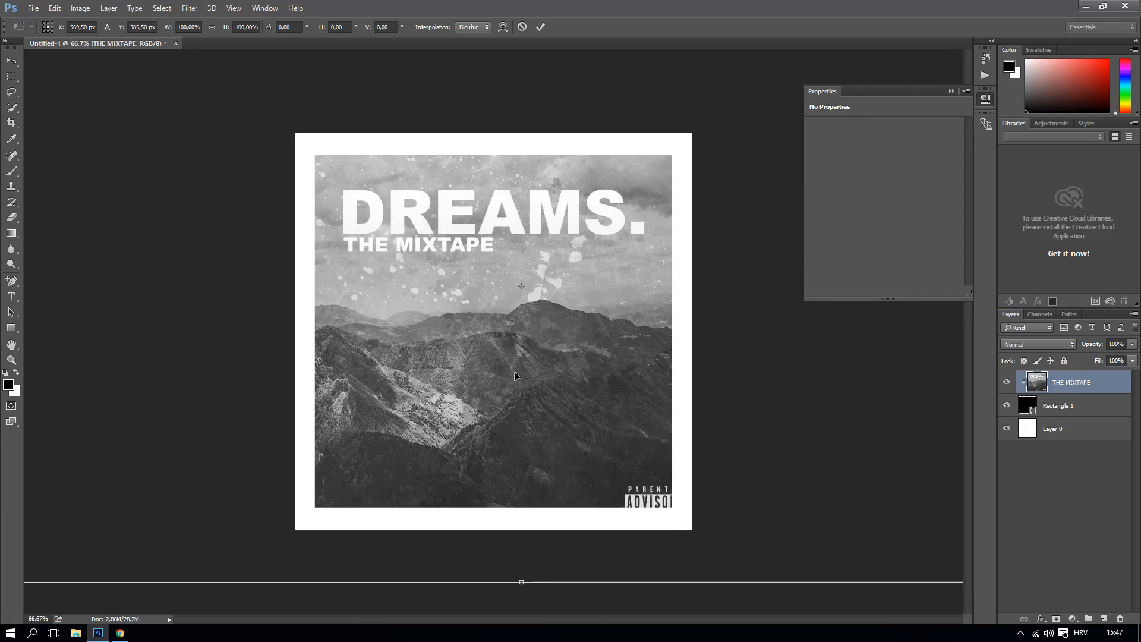
{"action": "scroll", "coordinate": [515, 366], "scroll_direction": "down", "scroll_amount": 5}
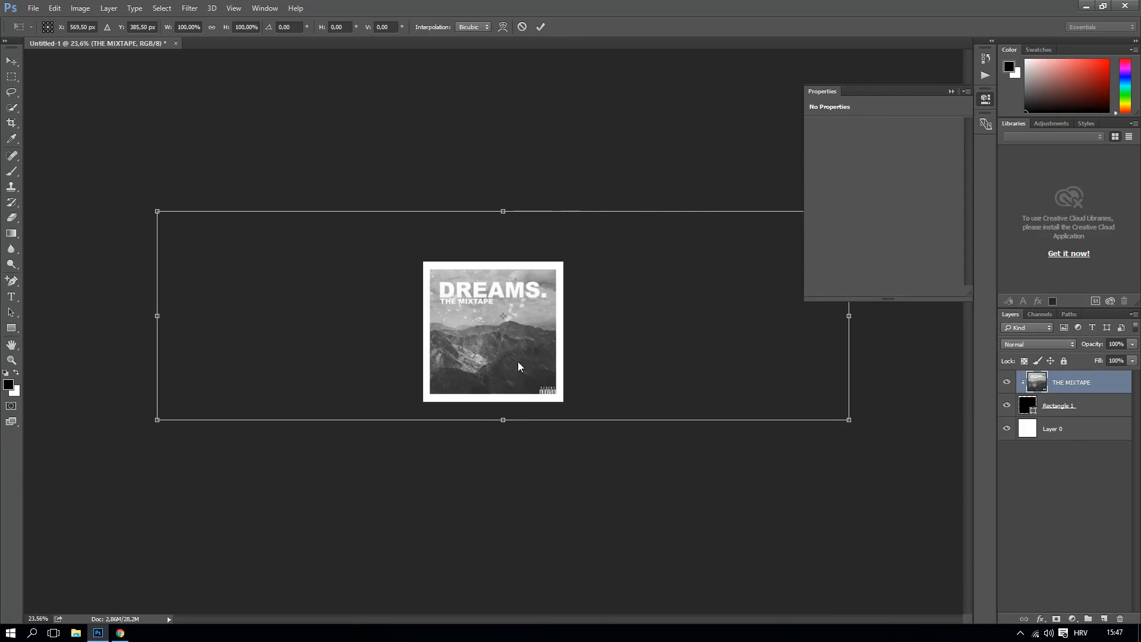
{"action": "left_click", "coordinate": [540, 28]}
- Scale the clipped artwork to about 92% and nudge it down to fit the border
{"action": "key", "text": "ctrl+t"}
{"action": "left_click_drag", "start_coordinate": [157, 418], "coordinate": [214, 396]}
{"action": "mouse_move", "coordinate": [486, 322]}
{"action": "left_mouse_down"}
{"action": "mouse_move", "coordinate": [470, 344]}
{"action": "mouse_move", "coordinate": [481, 346]}
{"action": "left_mouse_up"}
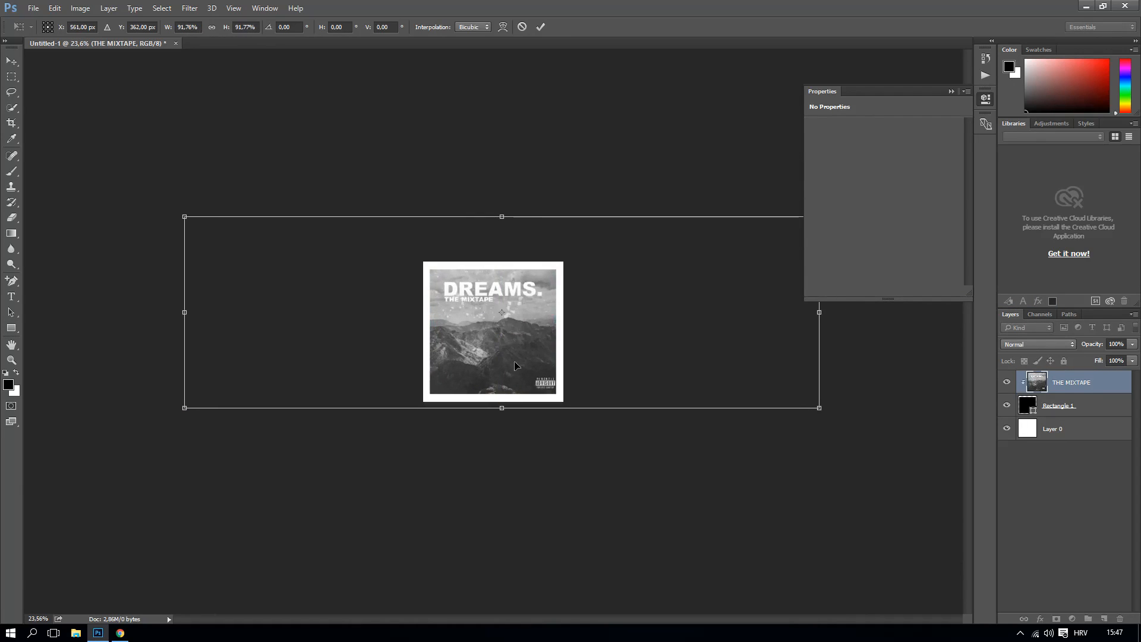
{"action": "scroll", "coordinate": [514, 361], "scroll_direction": "up", "scroll_amount": 3}
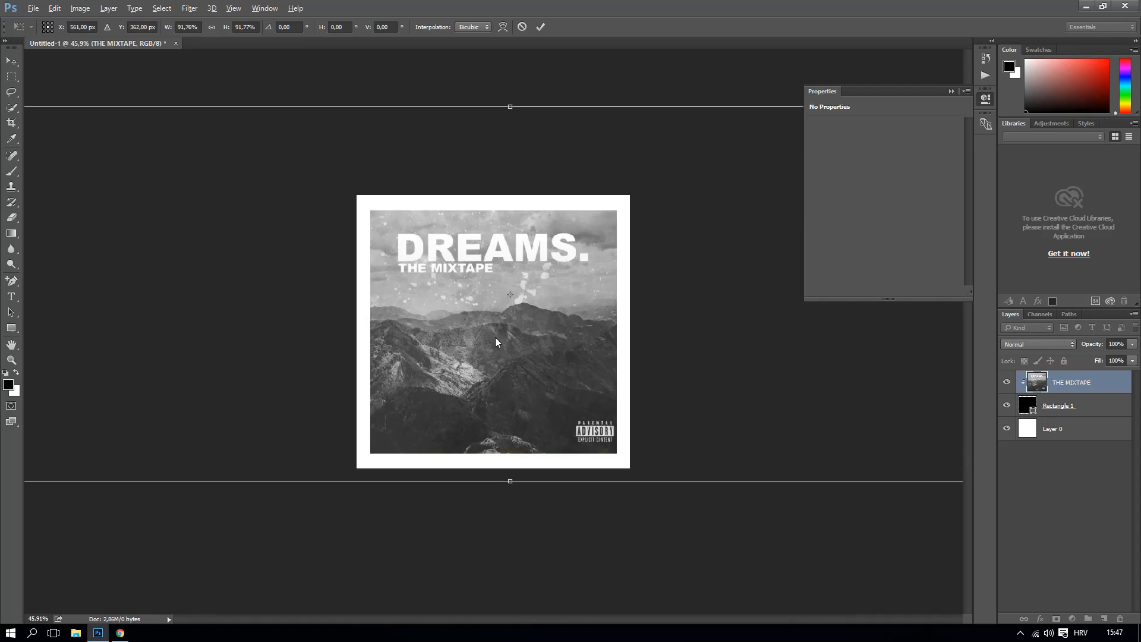
{"action": "left_click", "coordinate": [541, 26]}
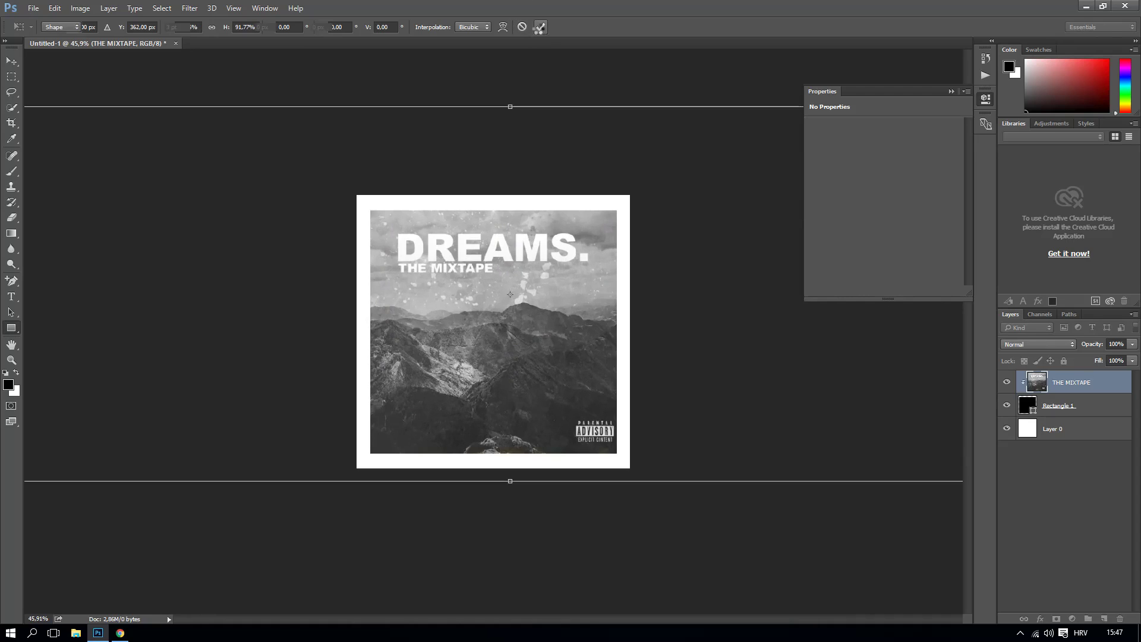
{"action": "left_click", "coordinate": [11, 60]}
{"action": "key", "text": "Down"}
{"action": "key", "text": "Down"}
{"action": "key", "text": "Down"}
{"action": "key", "text": "Down"}
{"action": "key", "text": "Down"}
{"action": "key", "text": "Down"}
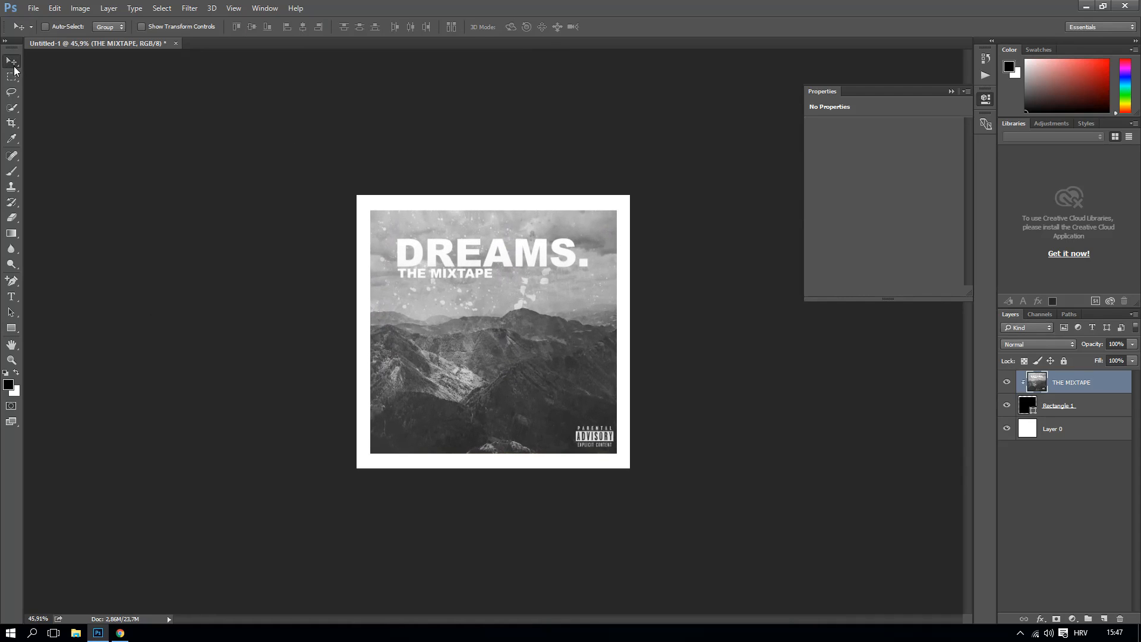
{"action": "key", "text": "Down"}
{"action": "key", "text": "Down"}
{"action": "key", "text": "Down"}
{"action": "key", "text": "Down"}
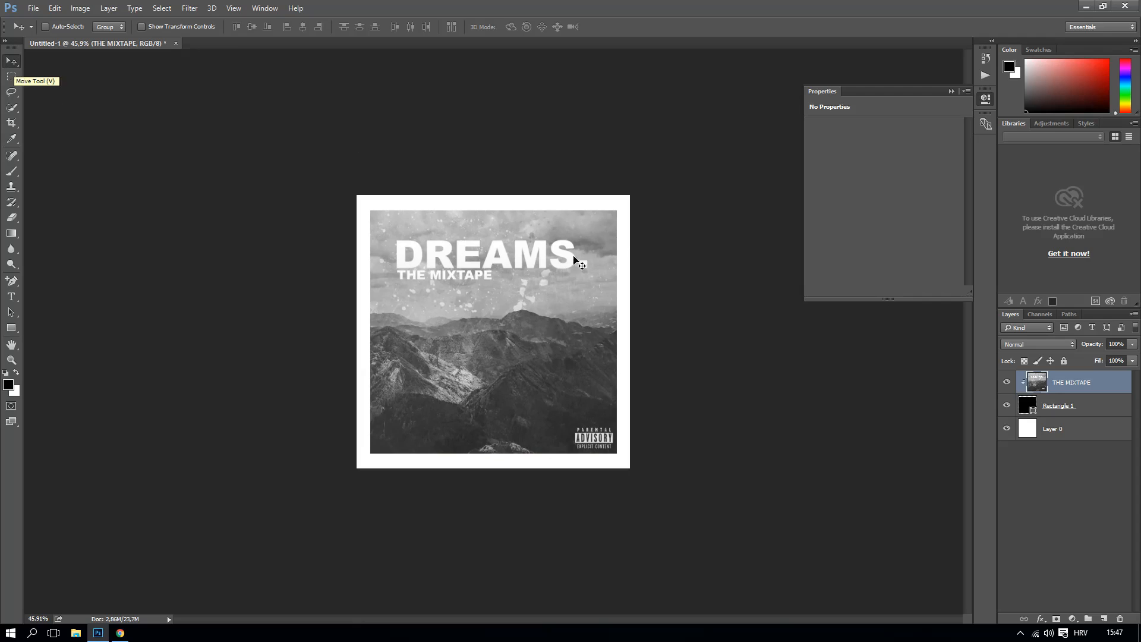
{"action": "key", "text": "ctrl+plus"}
{"action": "key", "text": "ctrl+plus"}
{"action": "scroll", "coordinate": [479, 407], "scroll_direction": "up", "scroll_amount": 1}
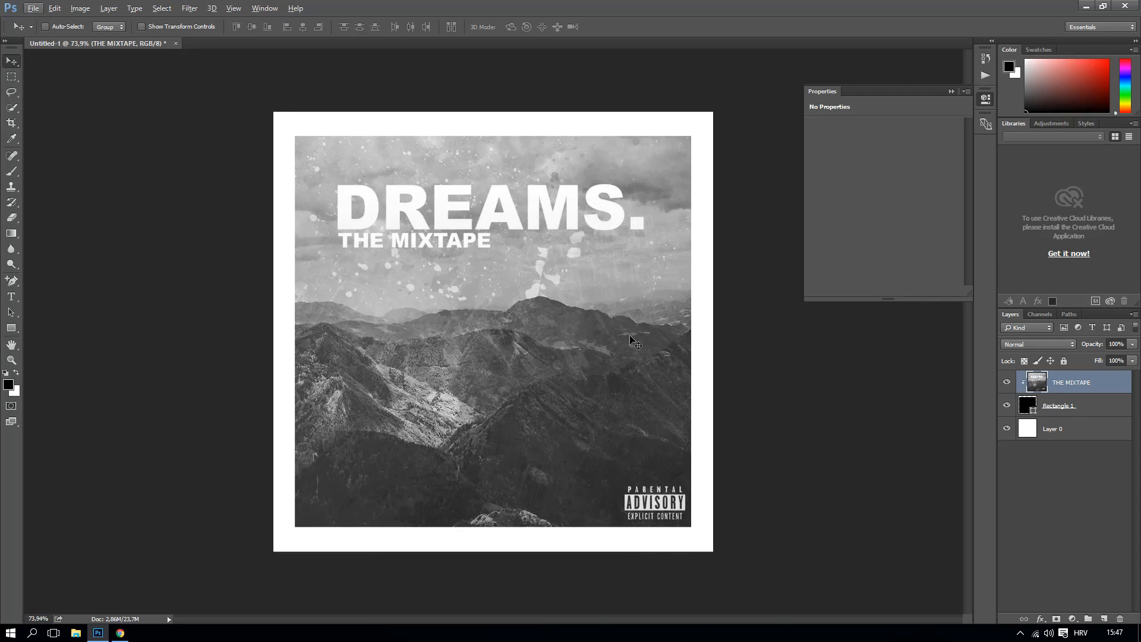
- Give Layer 0's white border a gradient overlay at 100% opacity
{"action": "right_click", "coordinate": [1075, 429]}
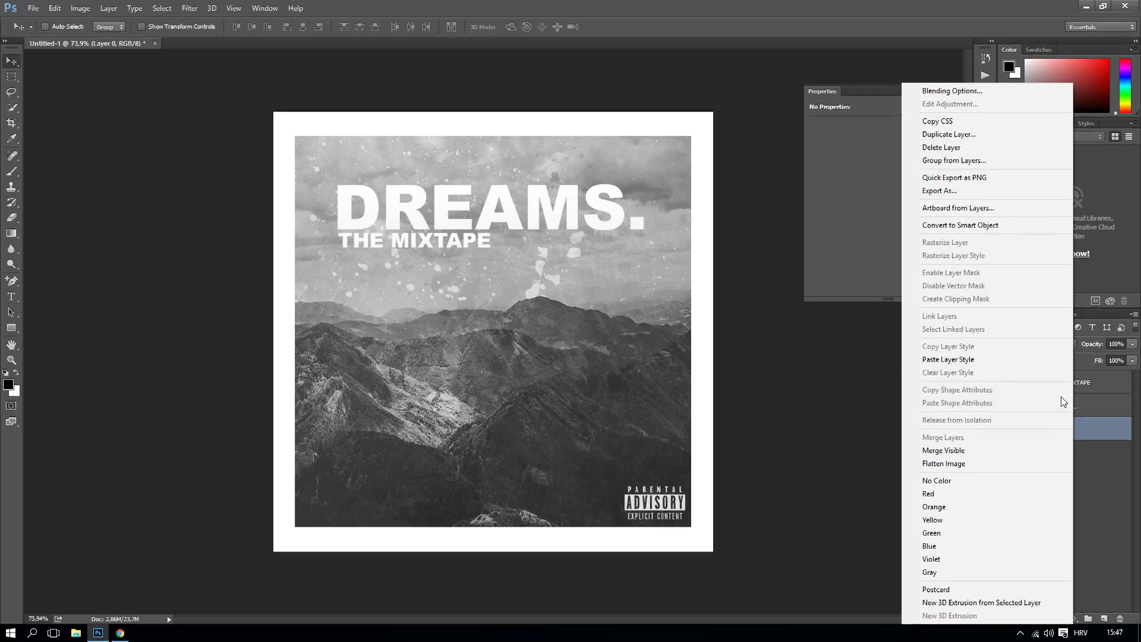
{"action": "left_click", "coordinate": [972, 96]}
{"action": "left_click", "coordinate": [609, 287]}
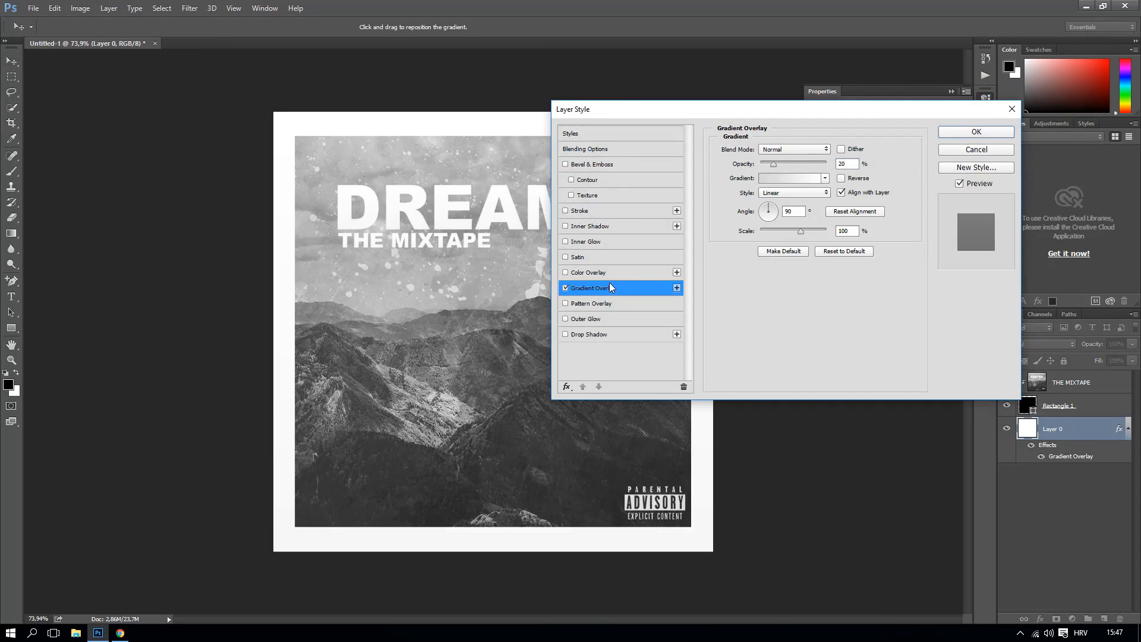
{"action": "left_click_drag", "start_coordinate": [777, 163], "coordinate": [829, 163]}
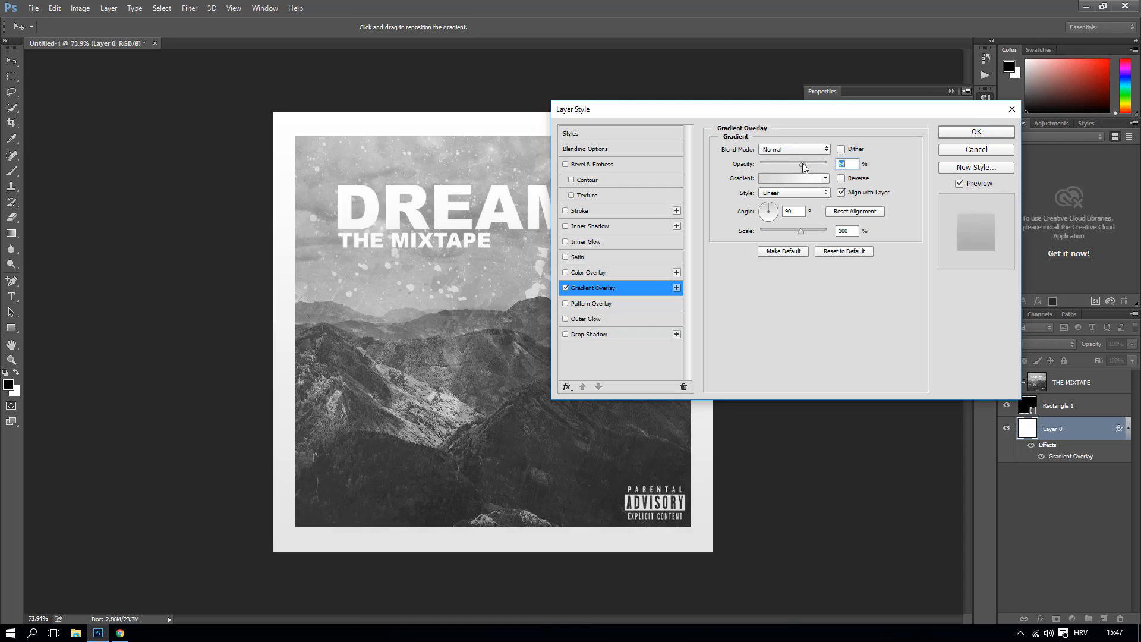
{"action": "left_click", "coordinate": [975, 132]}
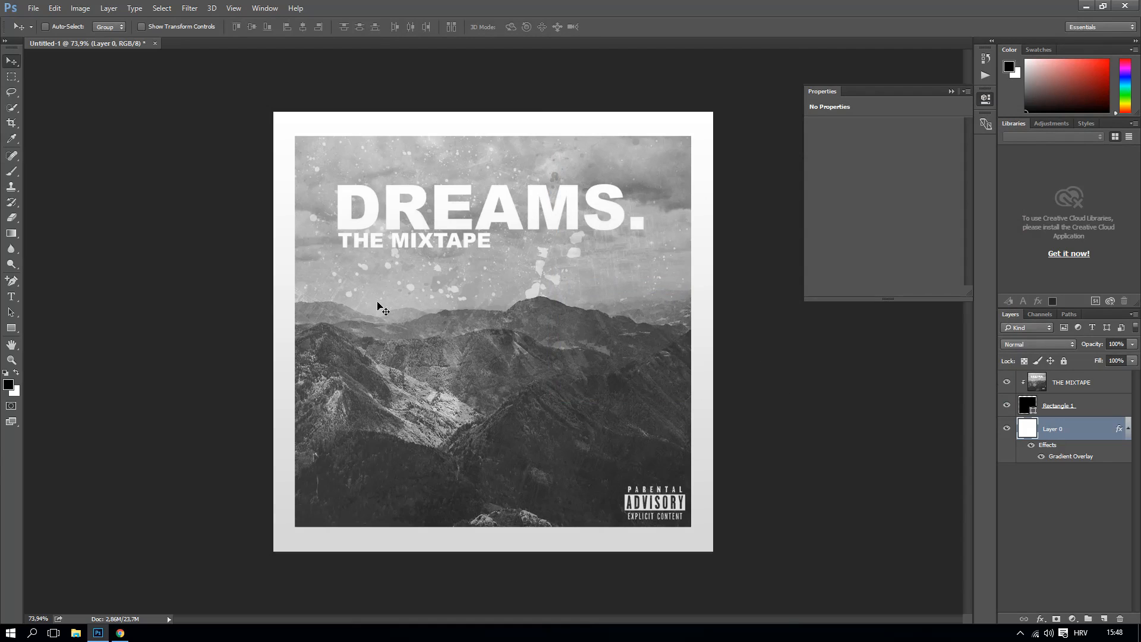
- Merge all three layers into a single THE MIXTAPE layer
{"action": "left_click", "coordinate": [1097, 384]}
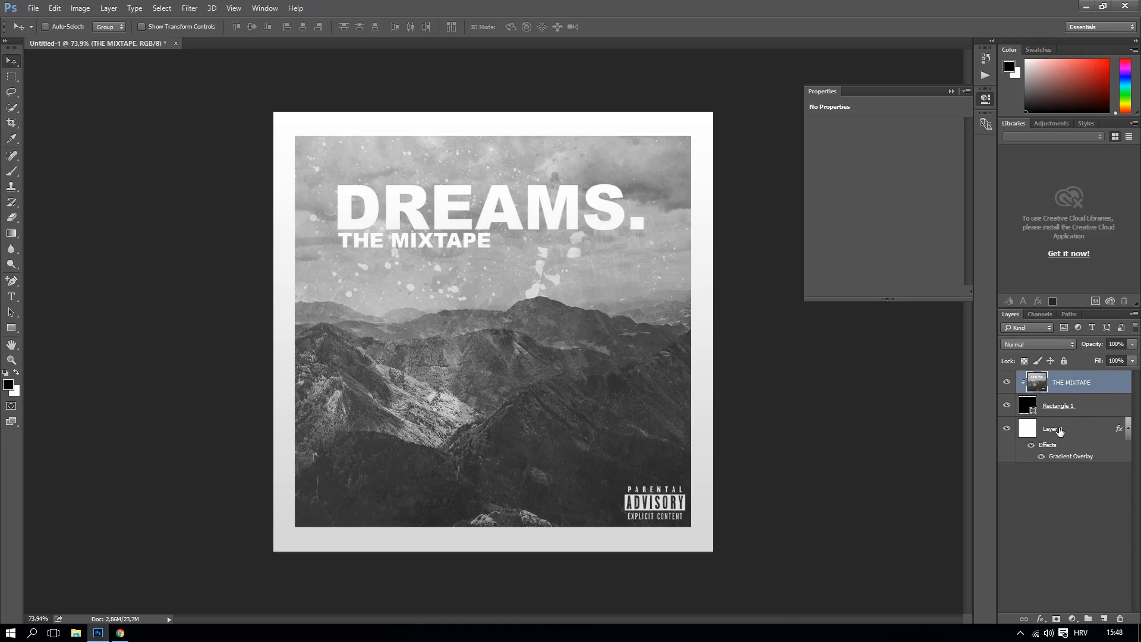
{"action": "left_click", "coordinate": [1074, 431], "text": "shift"}
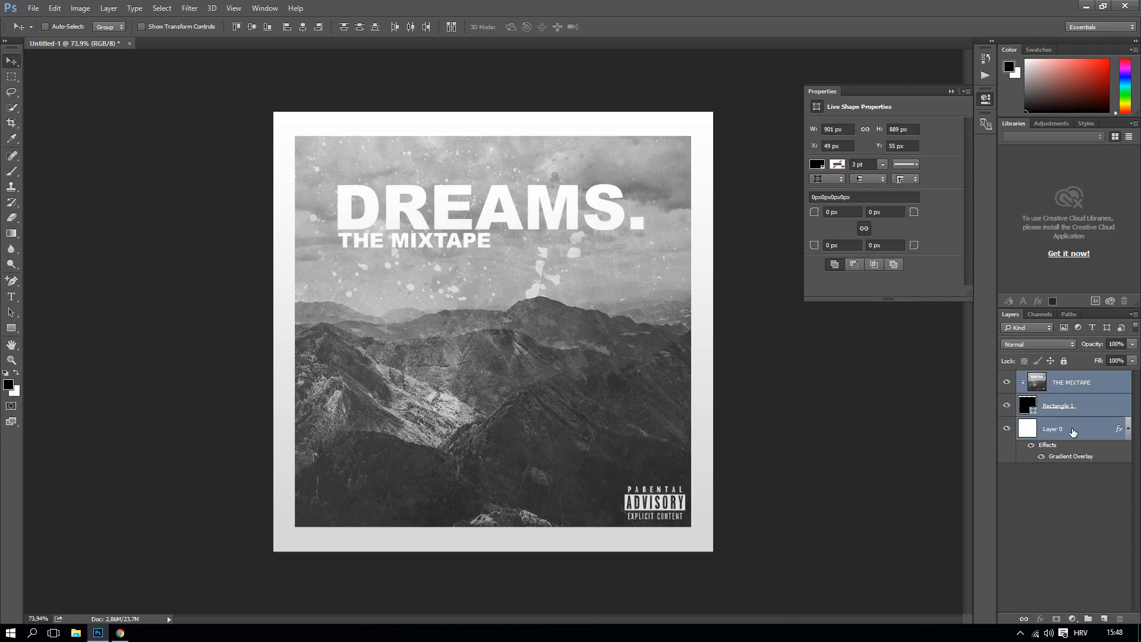
{"action": "key", "text": "ctrl+e"}
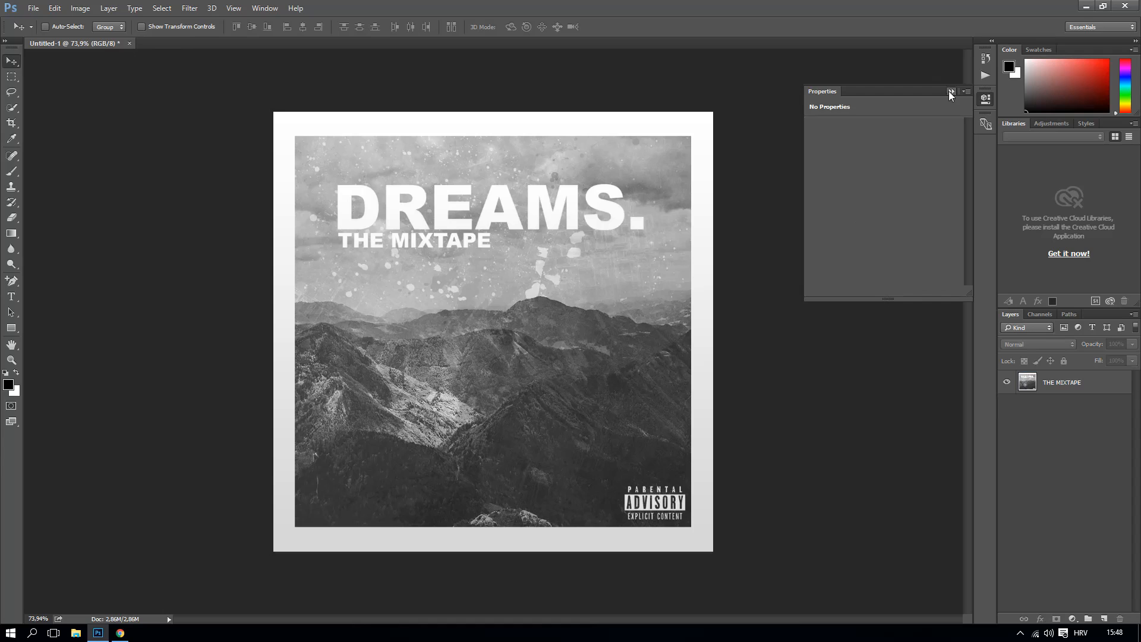
{"action": "left_click", "coordinate": [951, 91]}
{"action": "left_click", "coordinate": [1066, 383]}
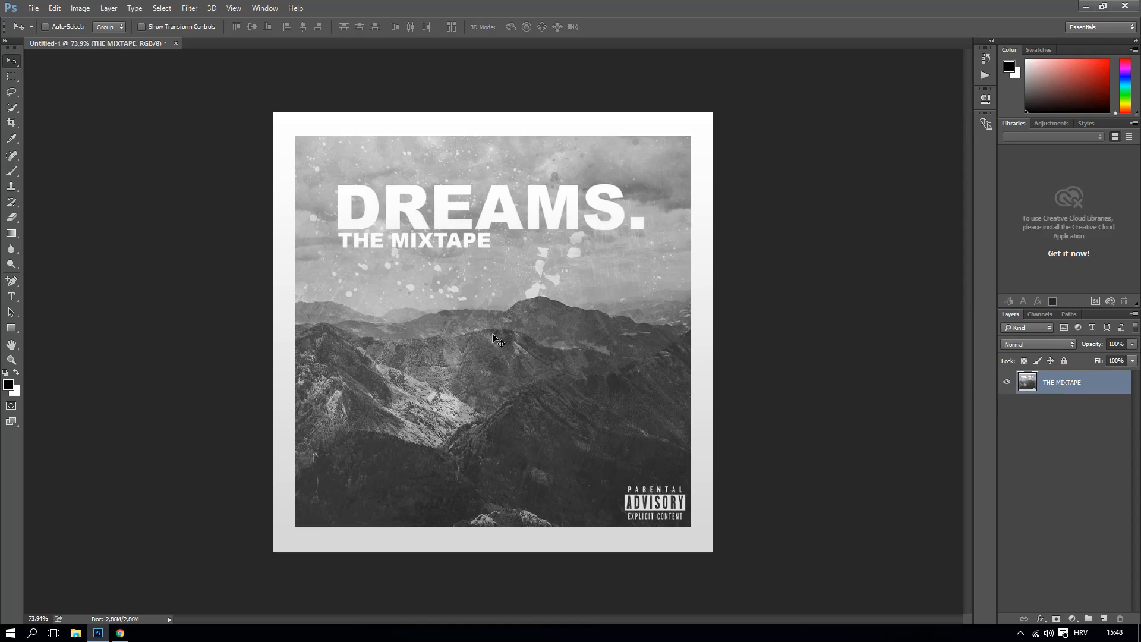
{"action": "left_click", "coordinate": [33, 8]}
{"action": "mouse_move", "coordinate": [45, 180]}
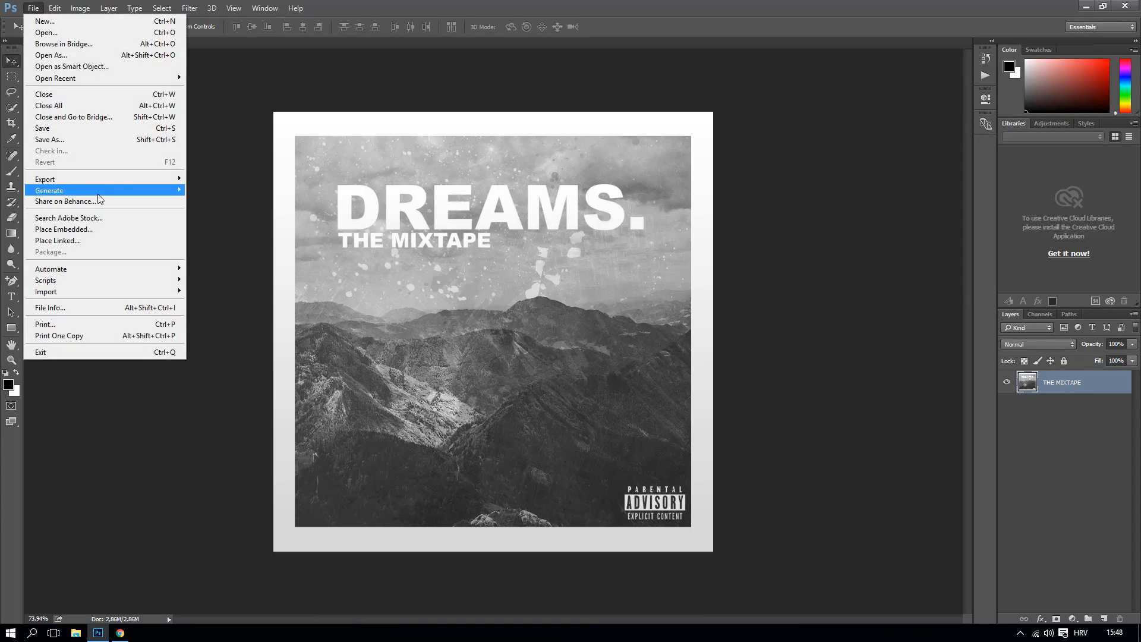
{"action": "left_click", "coordinate": [230, 223]}
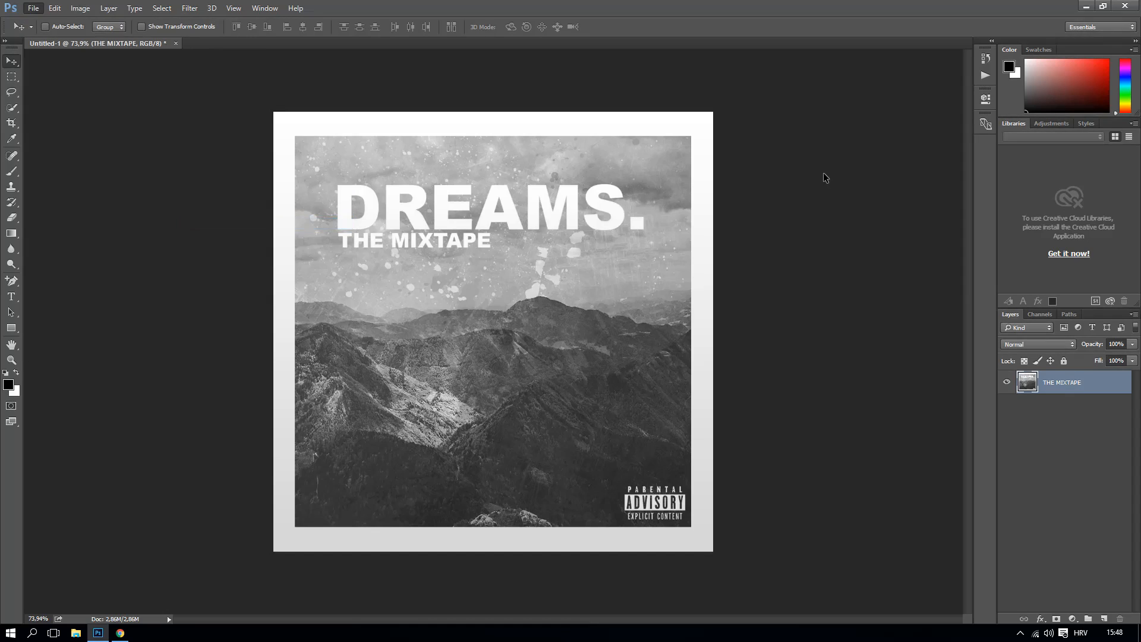
{"action": "left_click_drag", "start_coordinate": [488, 261], "coordinate": [354, 107]}
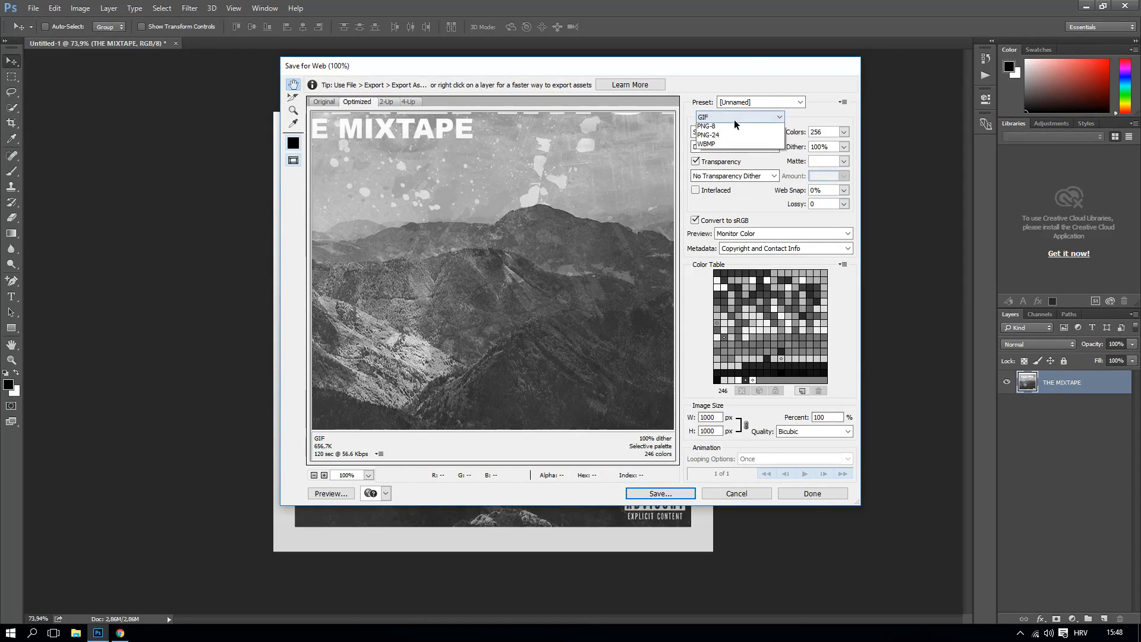
{"action": "left_click", "coordinate": [738, 117]}
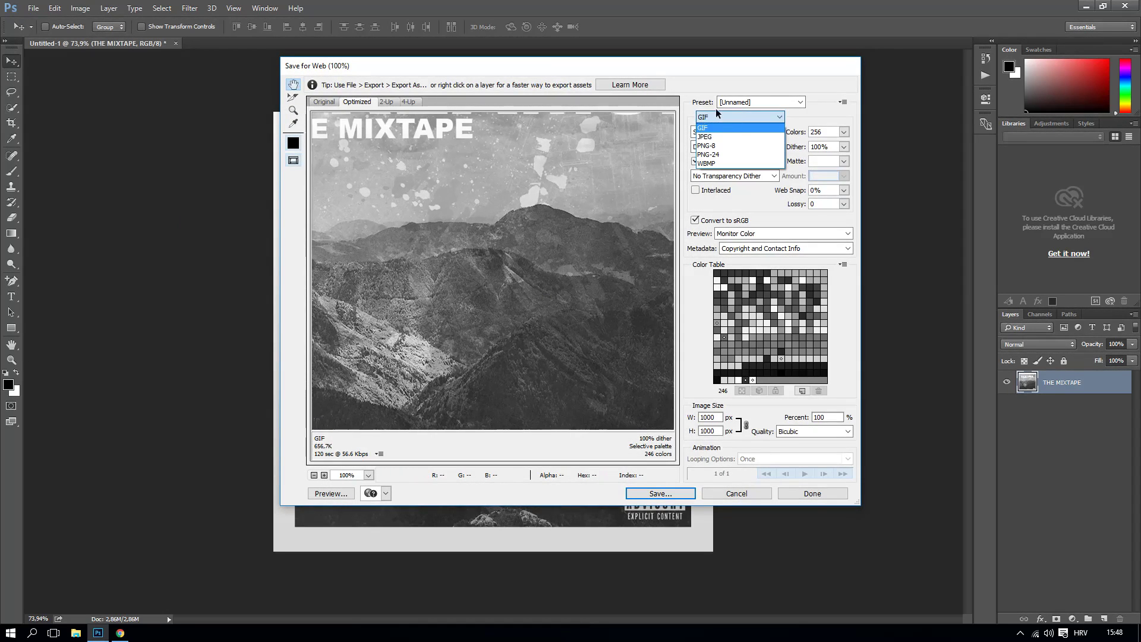
{"action": "left_click", "coordinate": [709, 156]}
{"action": "mouse_move", "coordinate": [357, 161]}
{"action": "left_mouse_down"}
{"action": "mouse_move", "coordinate": [523, 339]}
{"action": "mouse_move", "coordinate": [537, 233]}
{"action": "mouse_move", "coordinate": [536, 262]}
{"action": "left_mouse_up"}
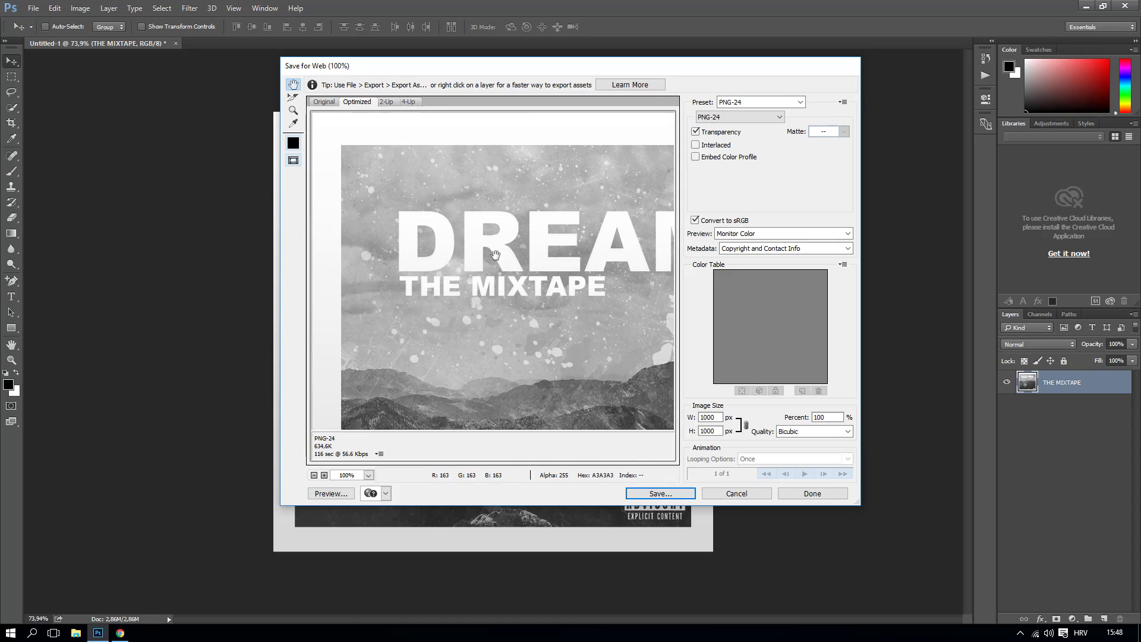
{"action": "left_click", "coordinate": [738, 494]}
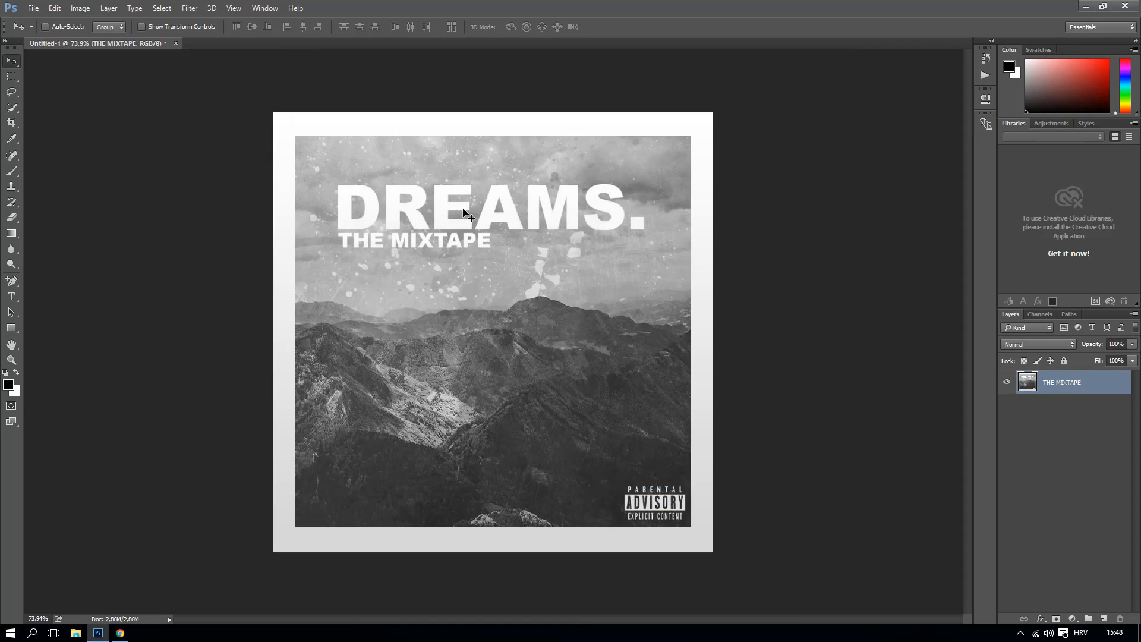